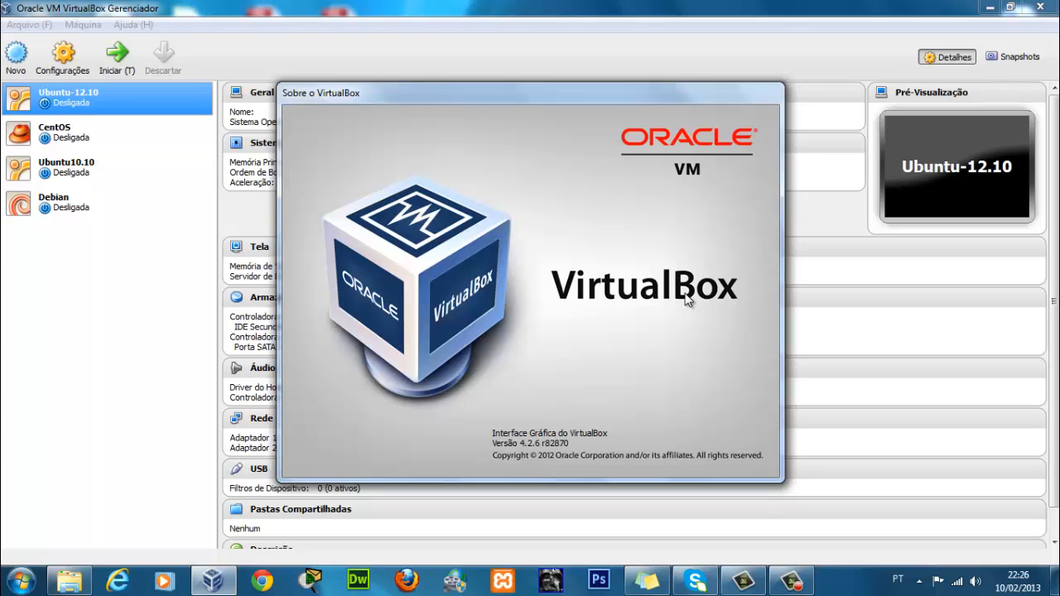
- Close the About box and start a new Linux / Red Hat machine named CentOs 6.3
{"action": "left_click", "coordinate": [519, 450]}
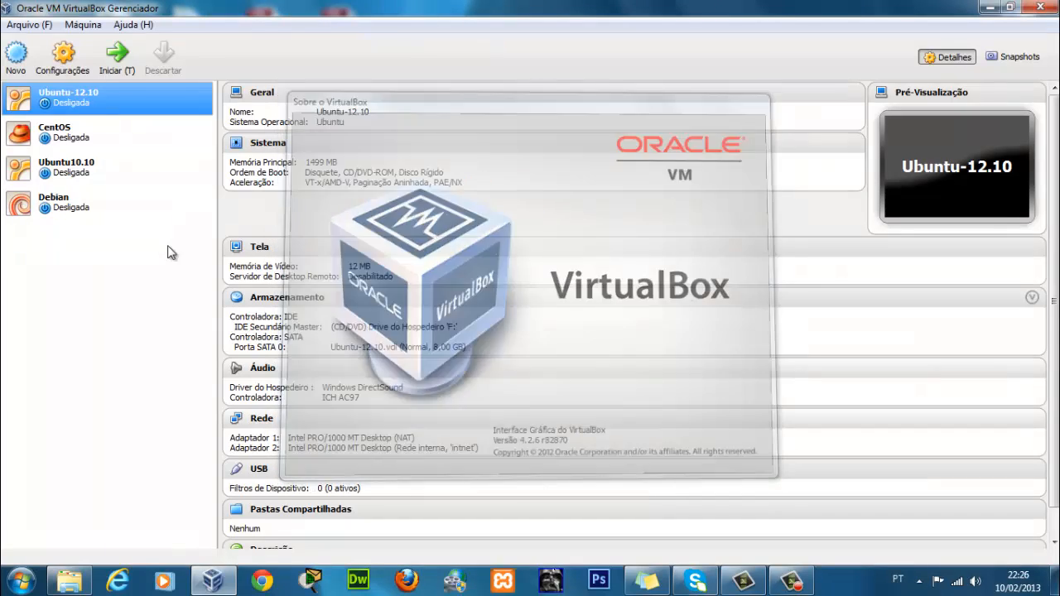
{"action": "left_click", "coordinate": [19, 55]}
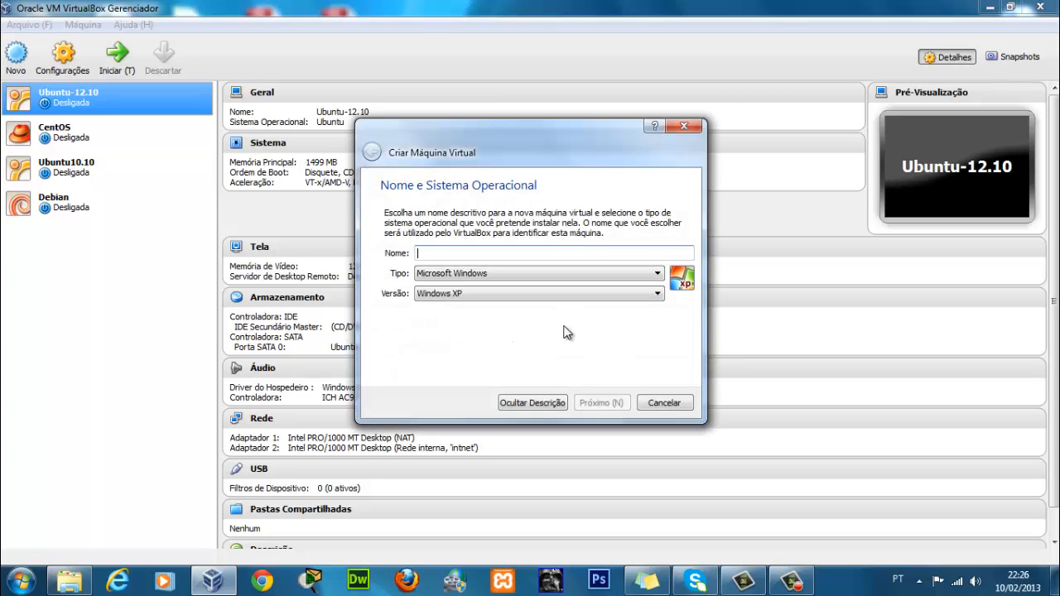
{"action": "type", "text": "CentOs 6.3"}
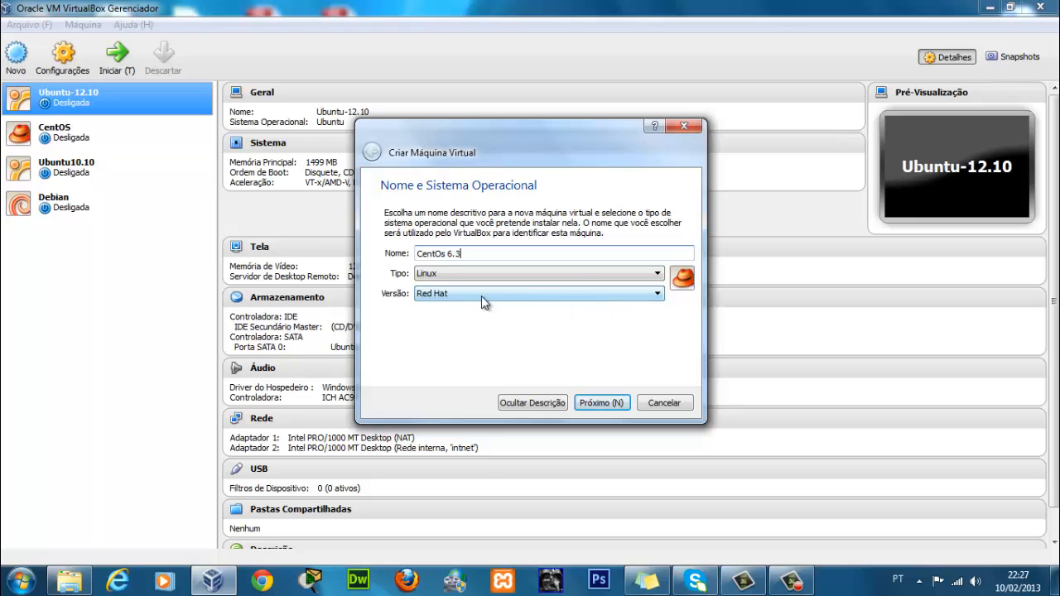
{"action": "triple_click", "coordinate": [457, 253]}
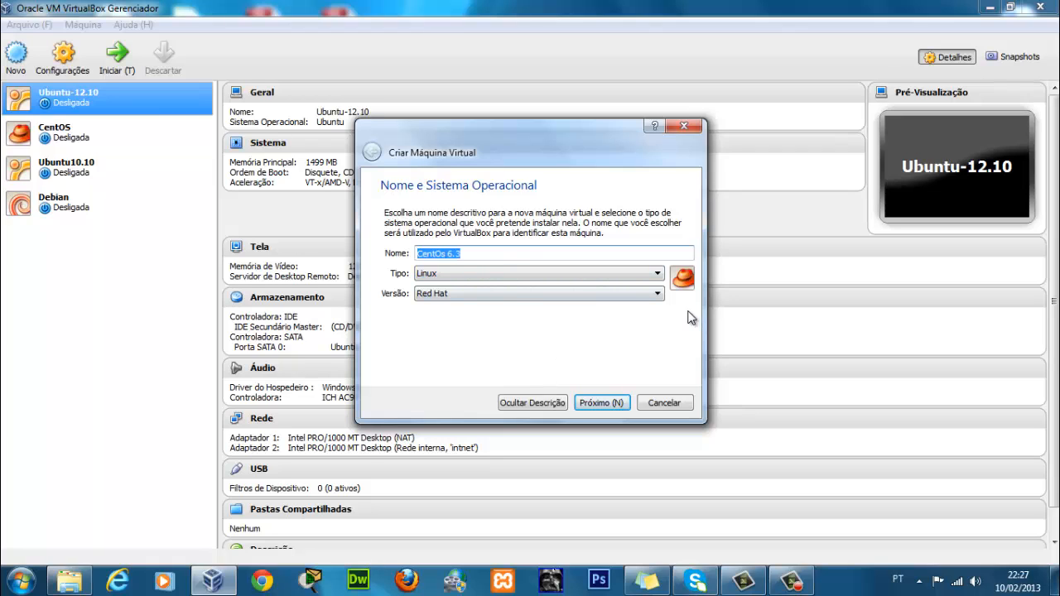
- Give the machine 1511 MB of memory and choose to create a new virtual hard disk
{"action": "left_click", "coordinate": [623, 404]}
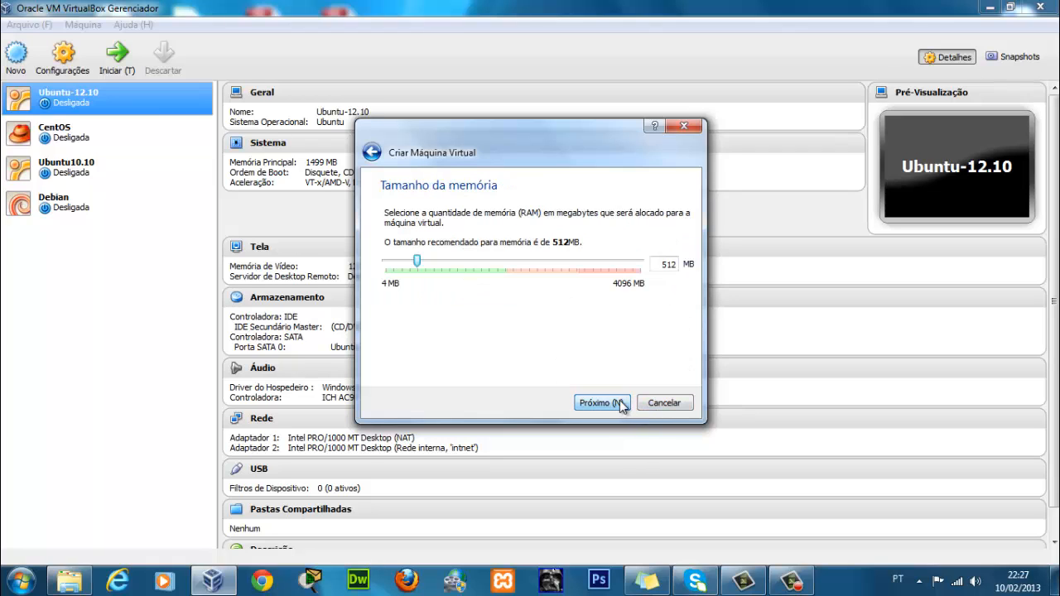
{"action": "left_click_drag", "start_coordinate": [420, 260], "coordinate": [485, 276]}
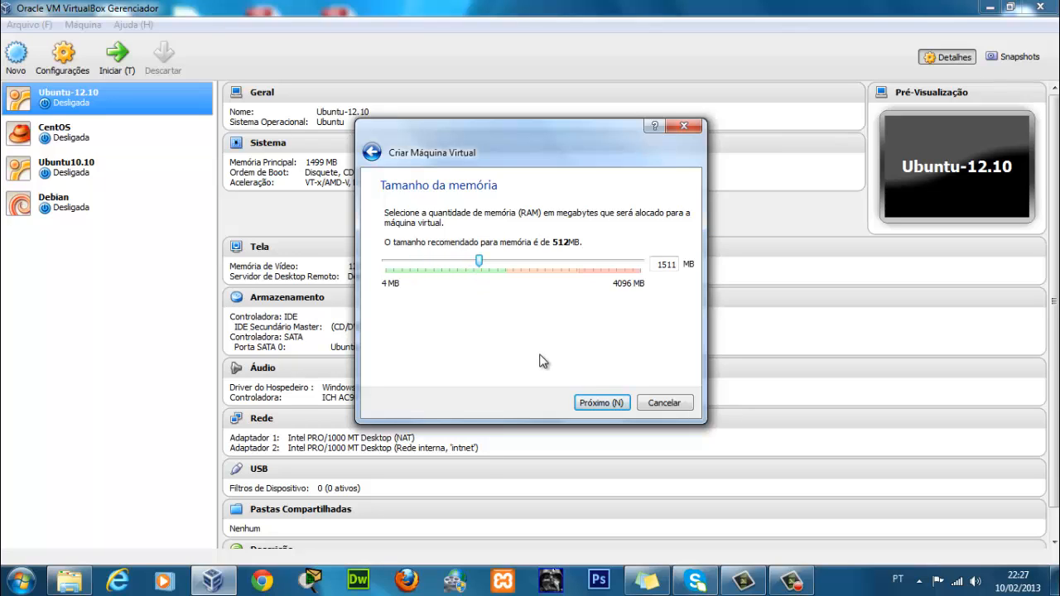
{"action": "left_click", "coordinate": [613, 404]}
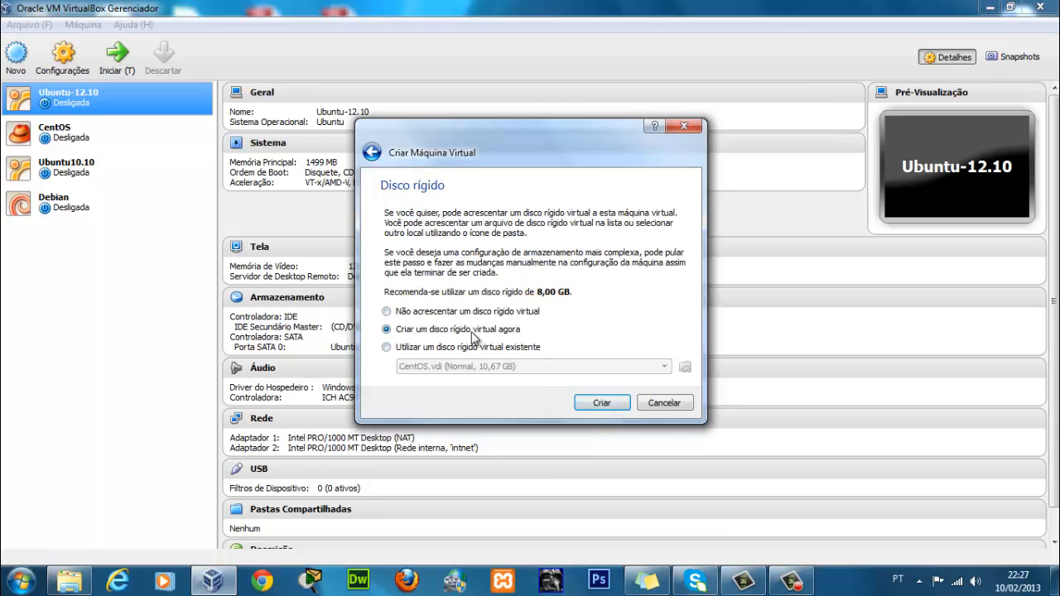
{"action": "left_click", "coordinate": [603, 402]}
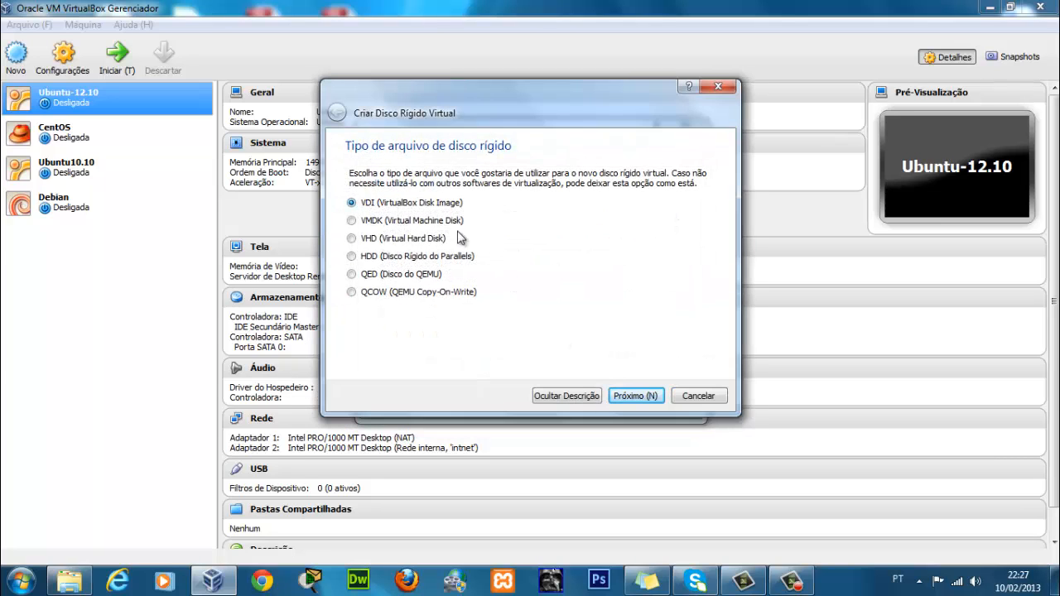
- Create a dynamically allocated VDI disk of 14,06 GB named CentOs 6.3.vdi
{"action": "left_click", "coordinate": [646, 396]}
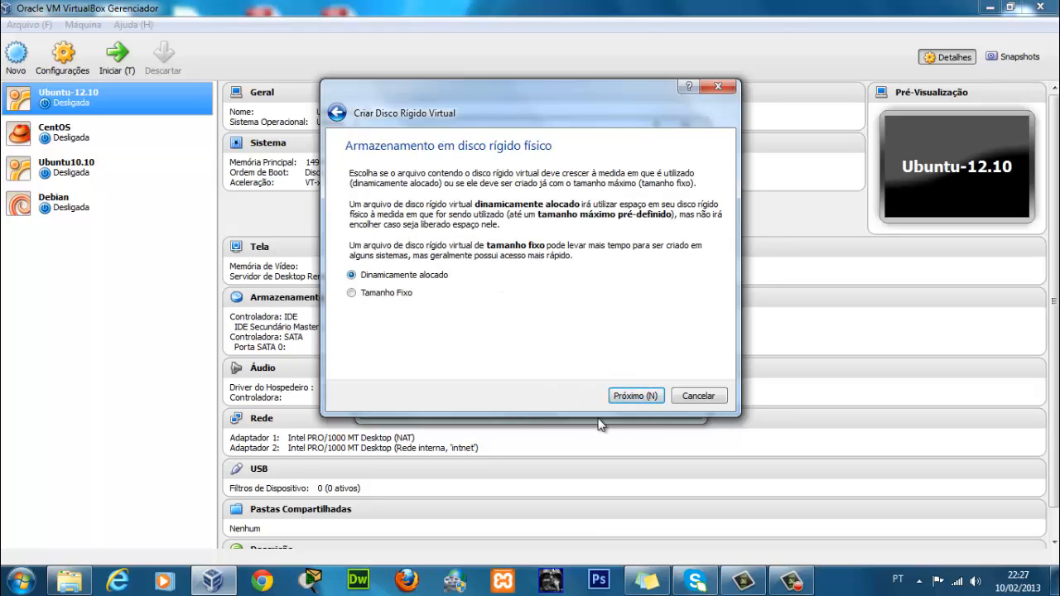
{"action": "left_click", "coordinate": [644, 396]}
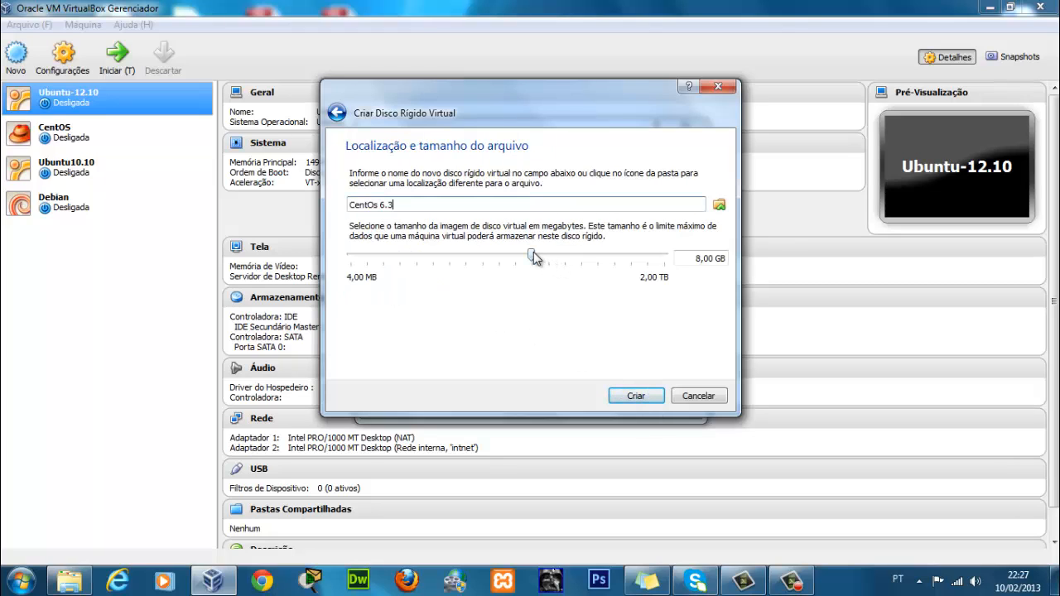
{"action": "mouse_move", "coordinate": [532, 253]}
{"action": "left_mouse_down"}
{"action": "mouse_move", "coordinate": [574, 253]}
{"action": "mouse_move", "coordinate": [544, 257]}
{"action": "left_mouse_up"}
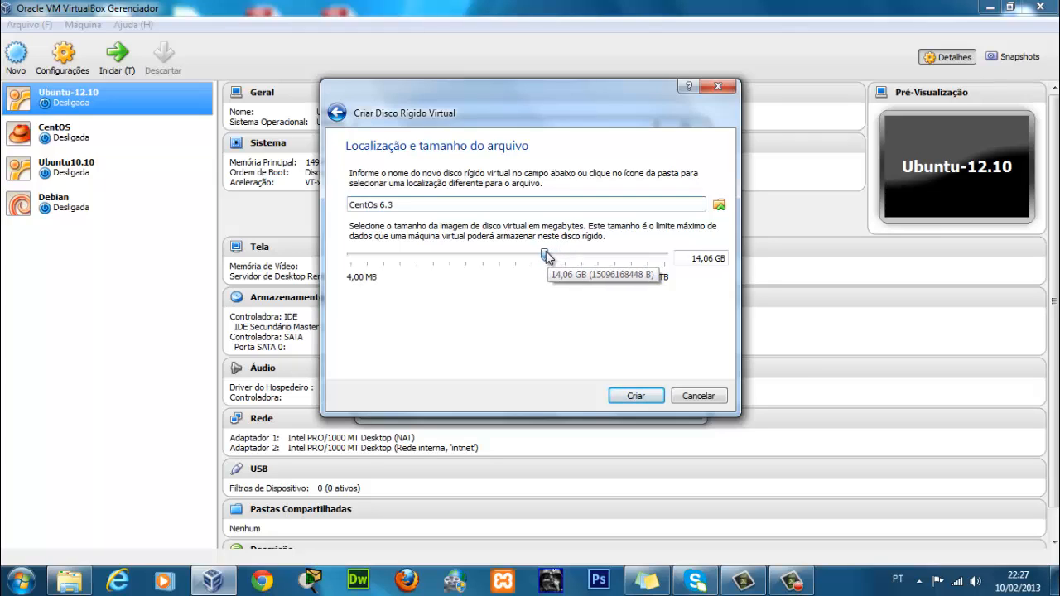
{"action": "left_click", "coordinate": [636, 396]}
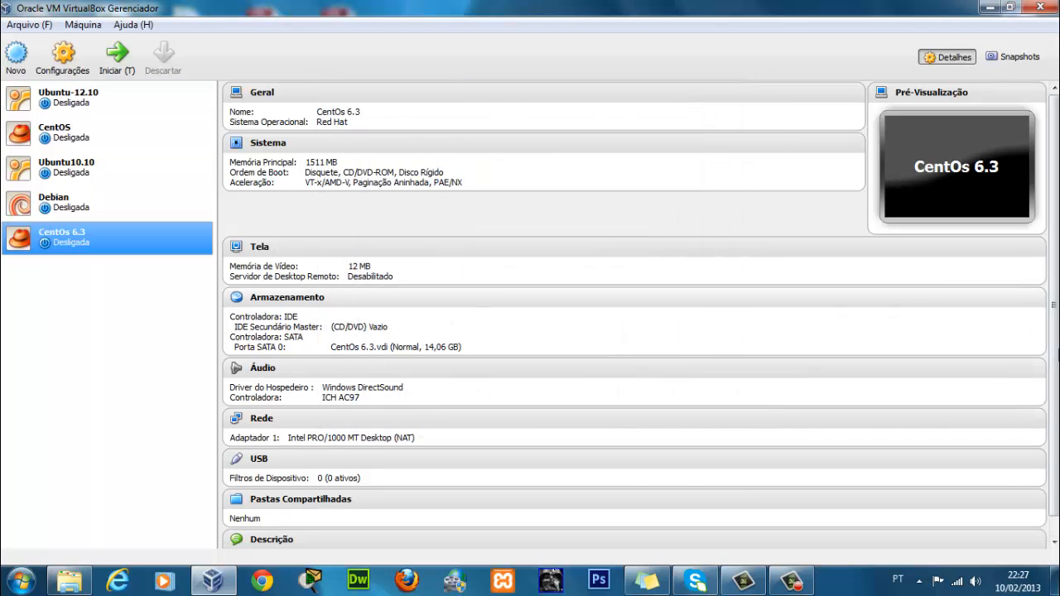
- Enable network Adapter 2, attach it to the internal network 'intnet', and save
{"action": "scroll", "coordinate": [573, 389], "scroll_direction": "down", "scroll_amount": 1}
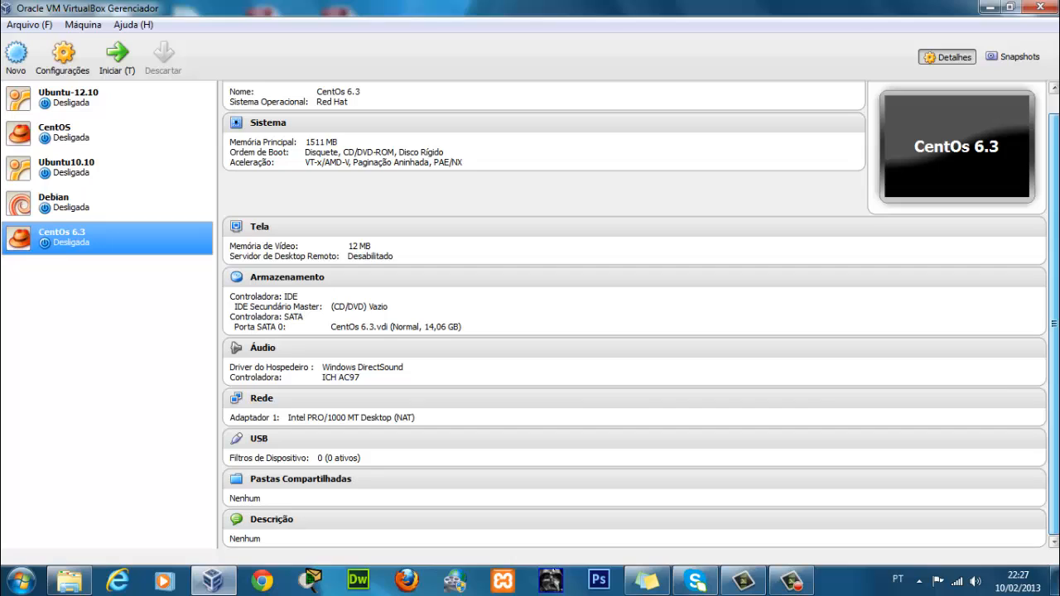
{"action": "left_click", "coordinate": [262, 399]}
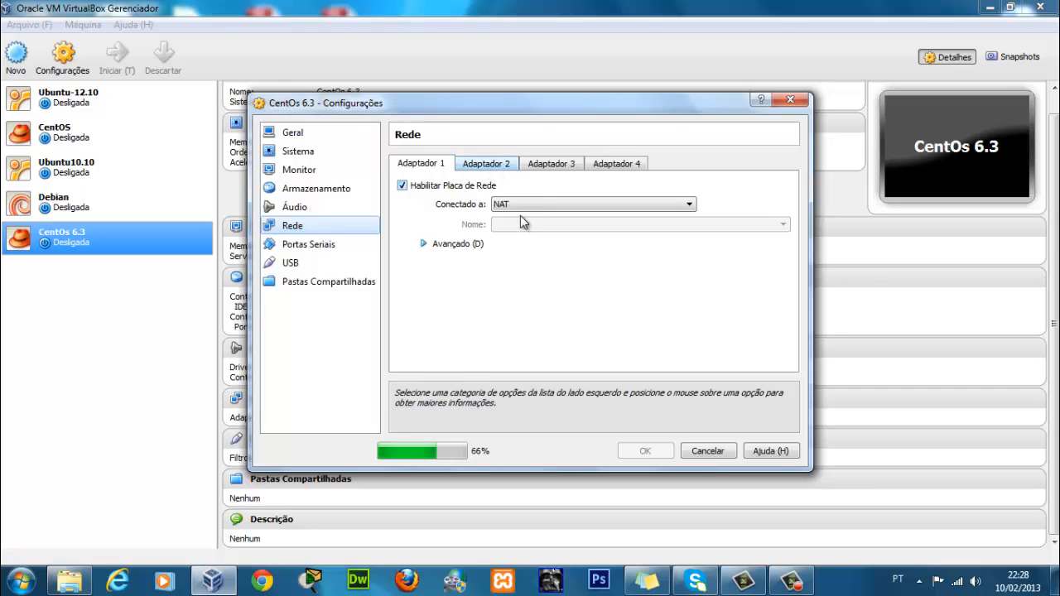
{"action": "left_click", "coordinate": [487, 164]}
{"action": "left_click", "coordinate": [424, 164]}
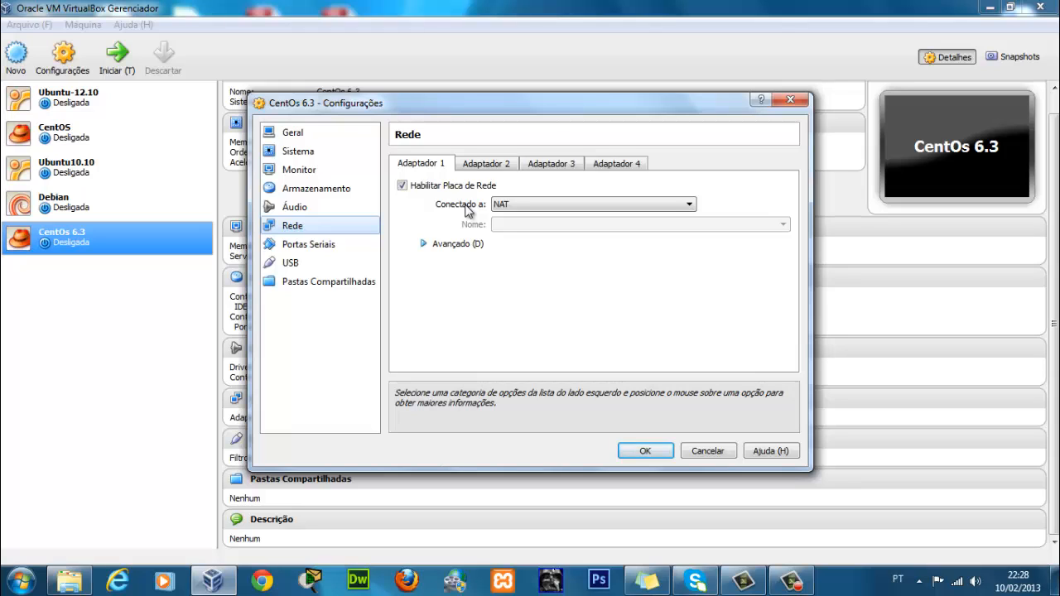
{"action": "left_click", "coordinate": [489, 165]}
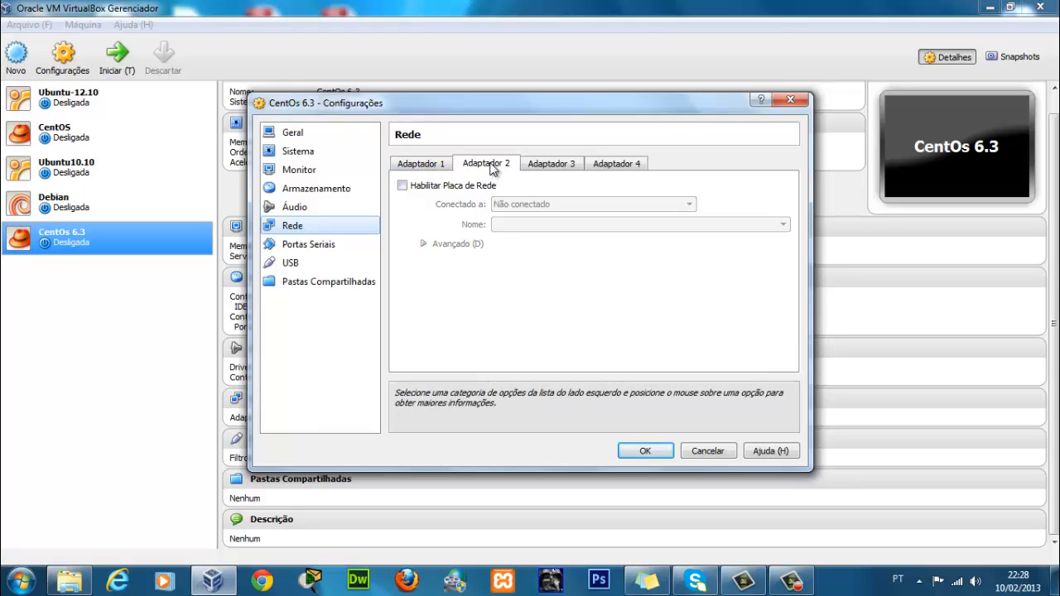
{"action": "left_click", "coordinate": [402, 186]}
{"action": "left_click", "coordinate": [577, 204]}
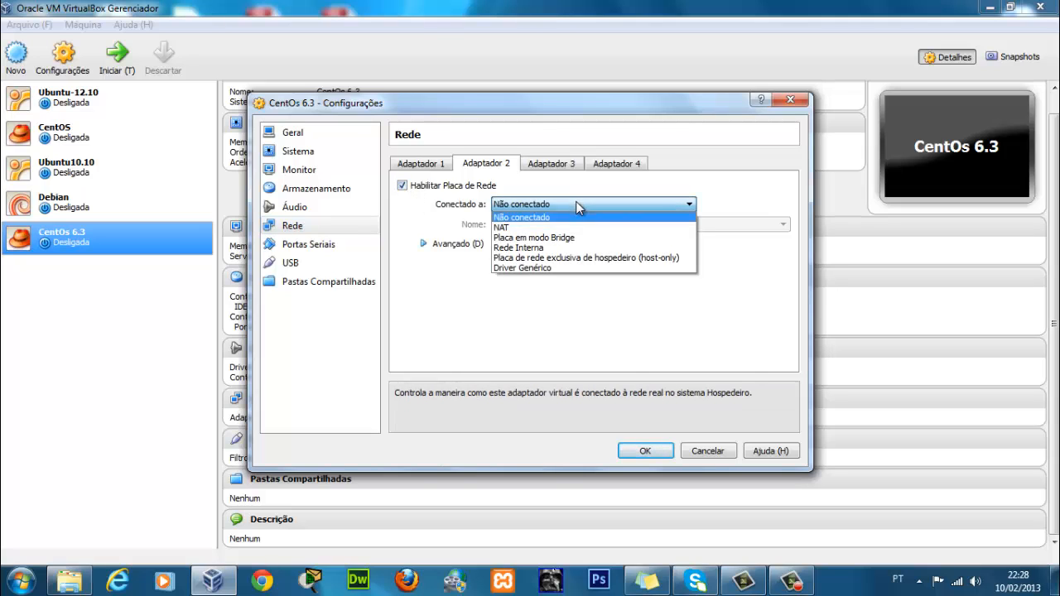
{"action": "left_click", "coordinate": [579, 247]}
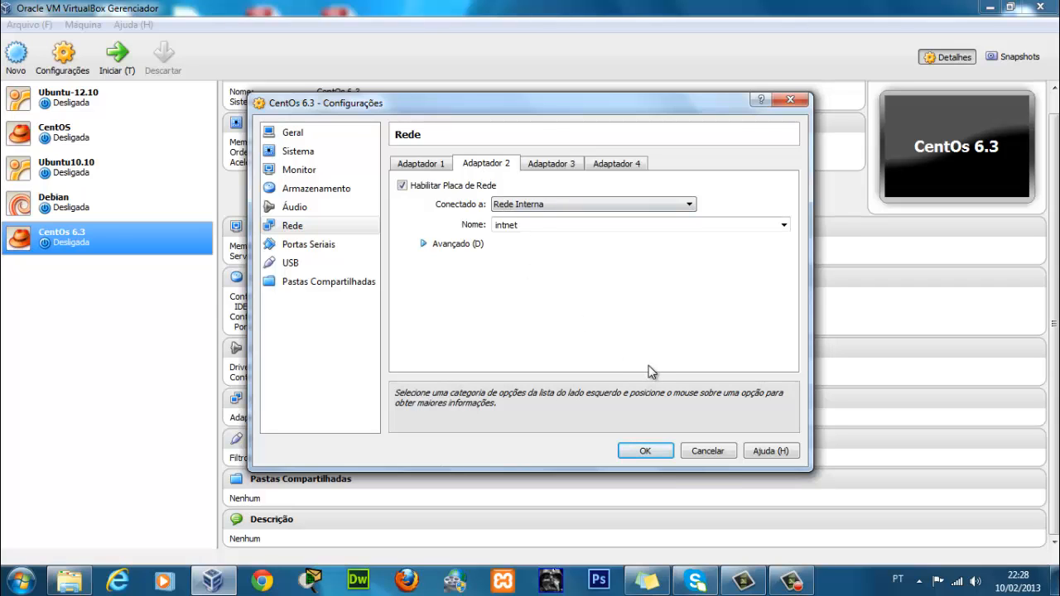
{"action": "left_click", "coordinate": [645, 451]}
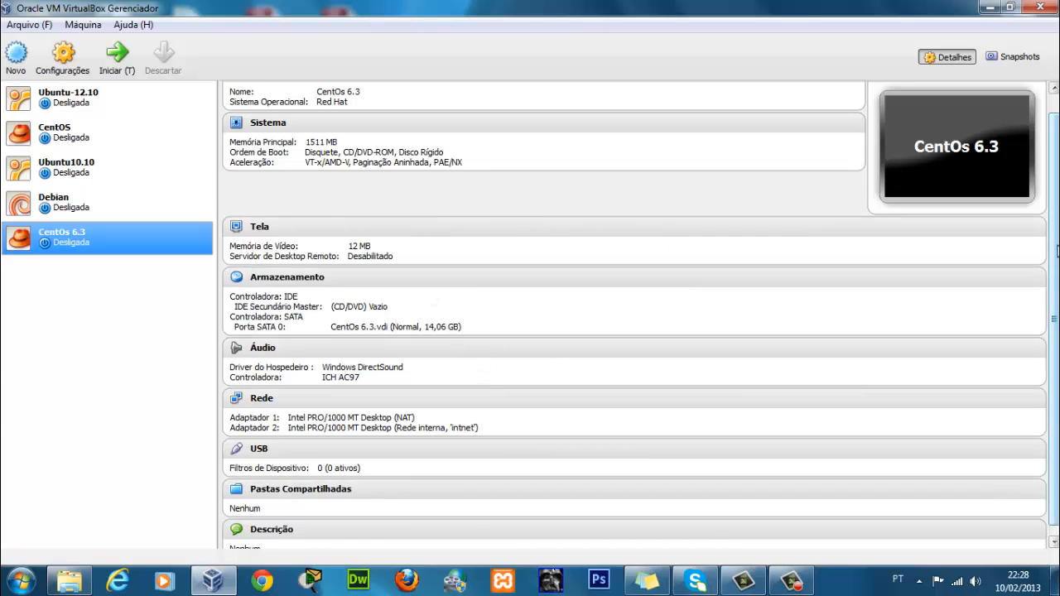
{"action": "scroll", "coordinate": [842, 134], "scroll_direction": "up", "scroll_amount": 1}
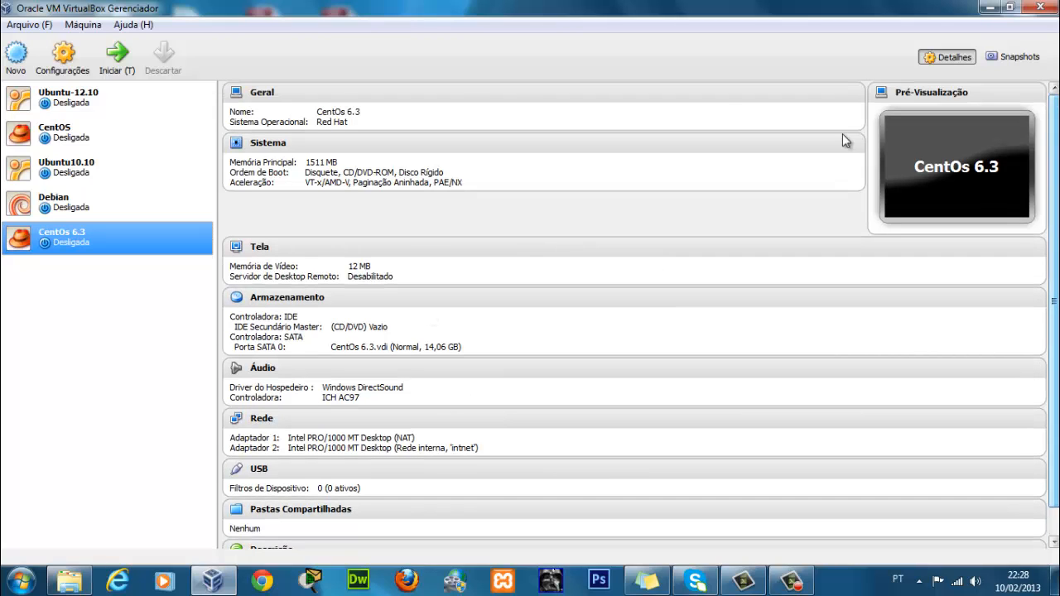
- Load CentOS-6.3-i386-LiveCD.iso into the empty IDE CD drive and save the storage settings
{"action": "left_click", "coordinate": [279, 305]}
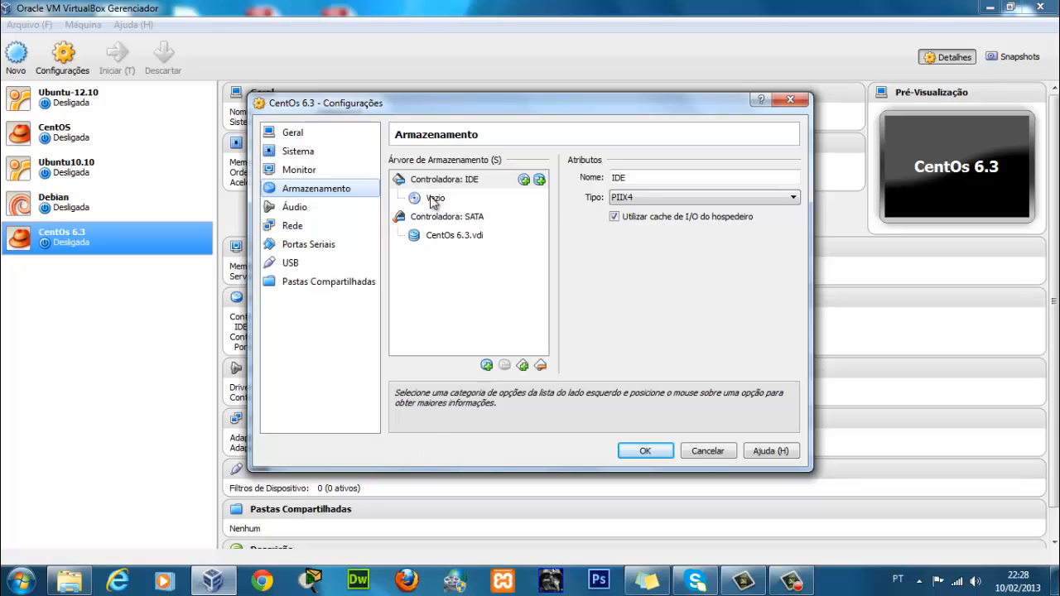
{"action": "left_click", "coordinate": [416, 201]}
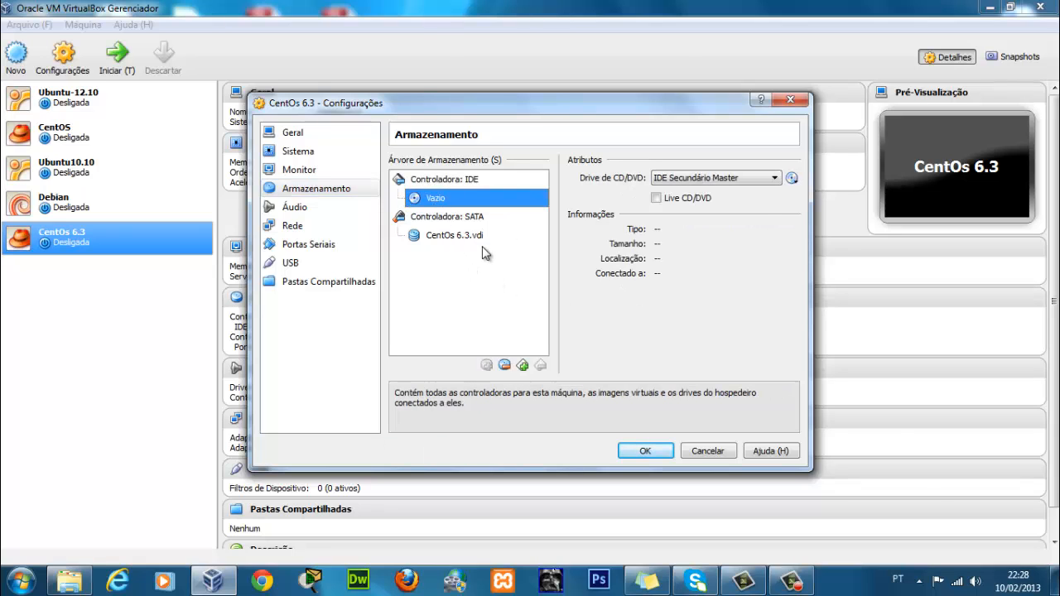
{"action": "left_click", "coordinate": [795, 178]}
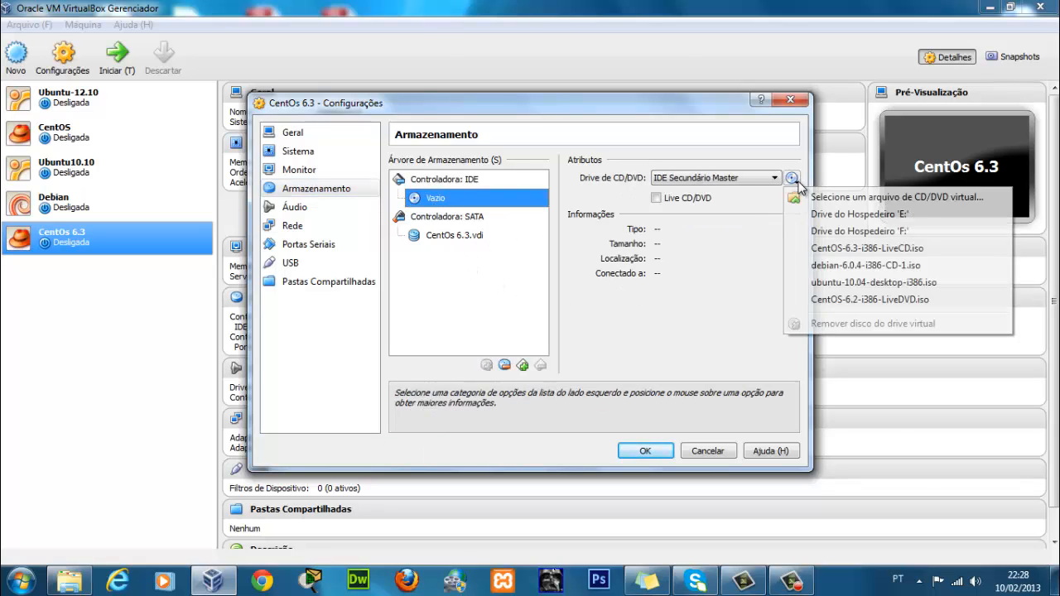
{"action": "left_click", "coordinate": [928, 201]}
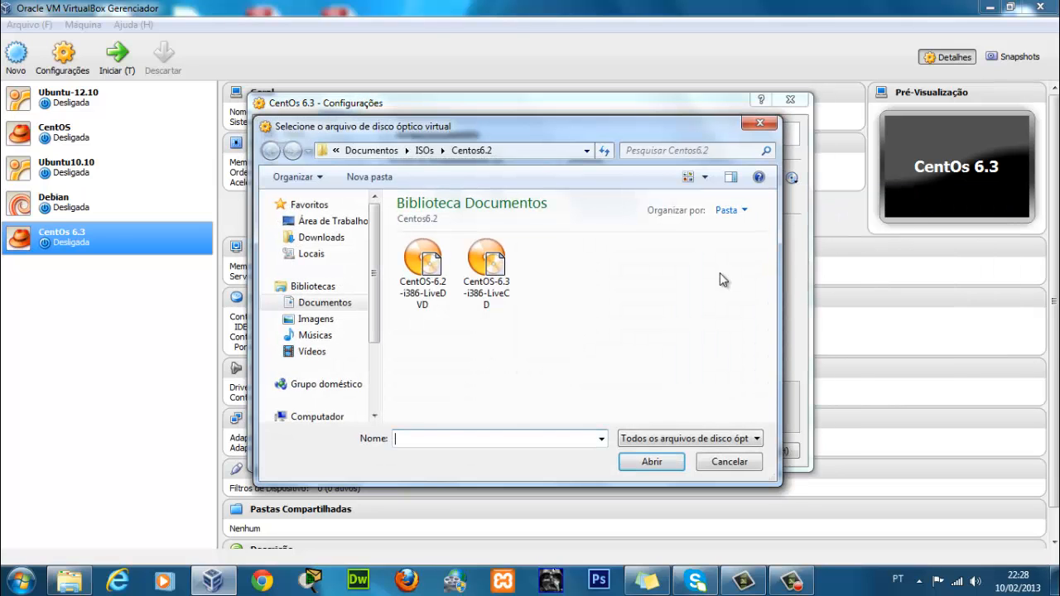
{"action": "left_click", "coordinate": [487, 274]}
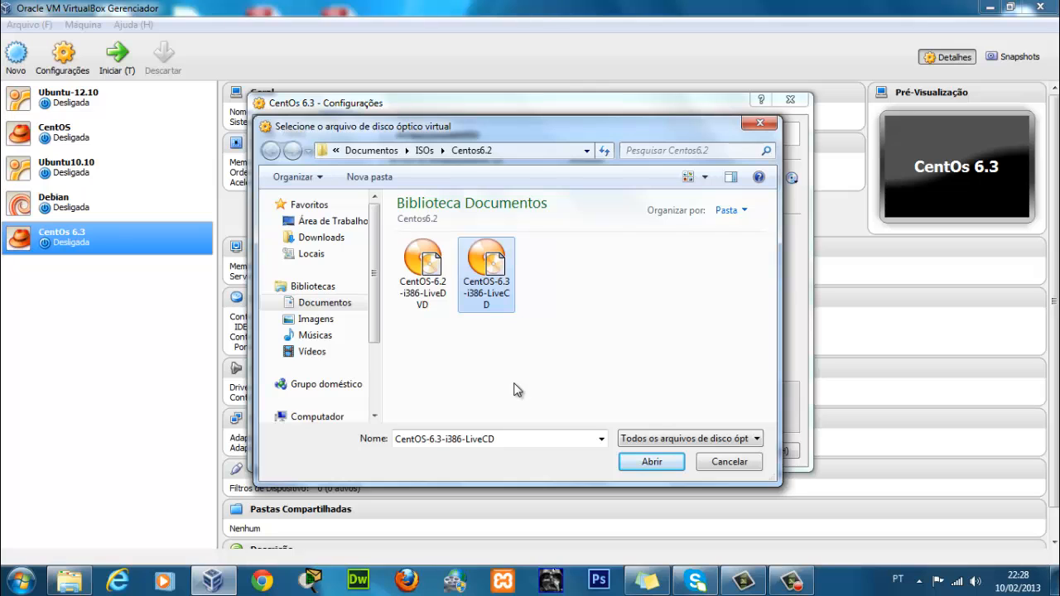
{"action": "left_click", "coordinate": [652, 462]}
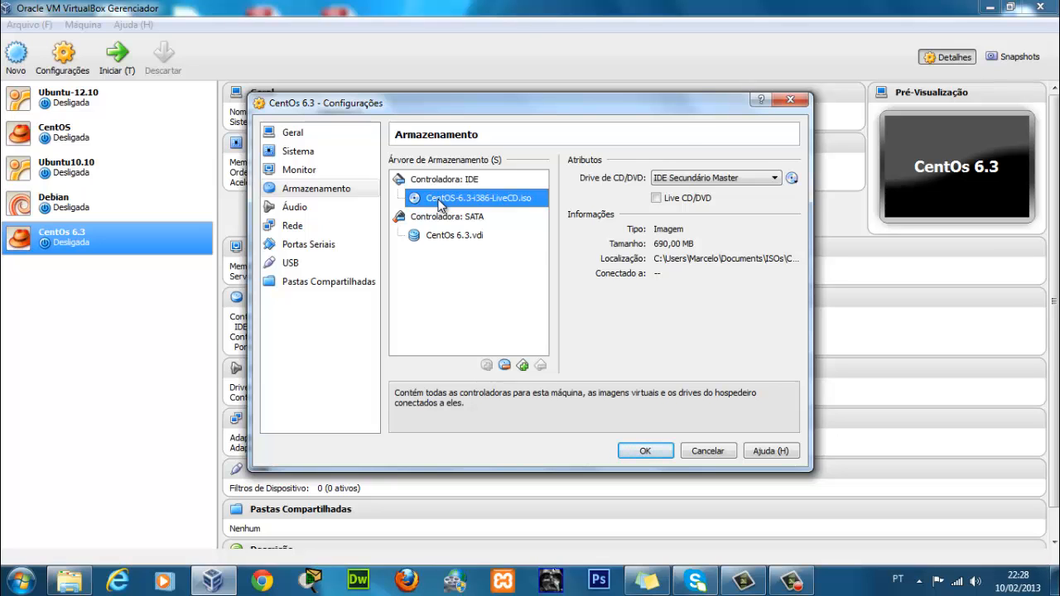
{"action": "left_click", "coordinate": [645, 452]}
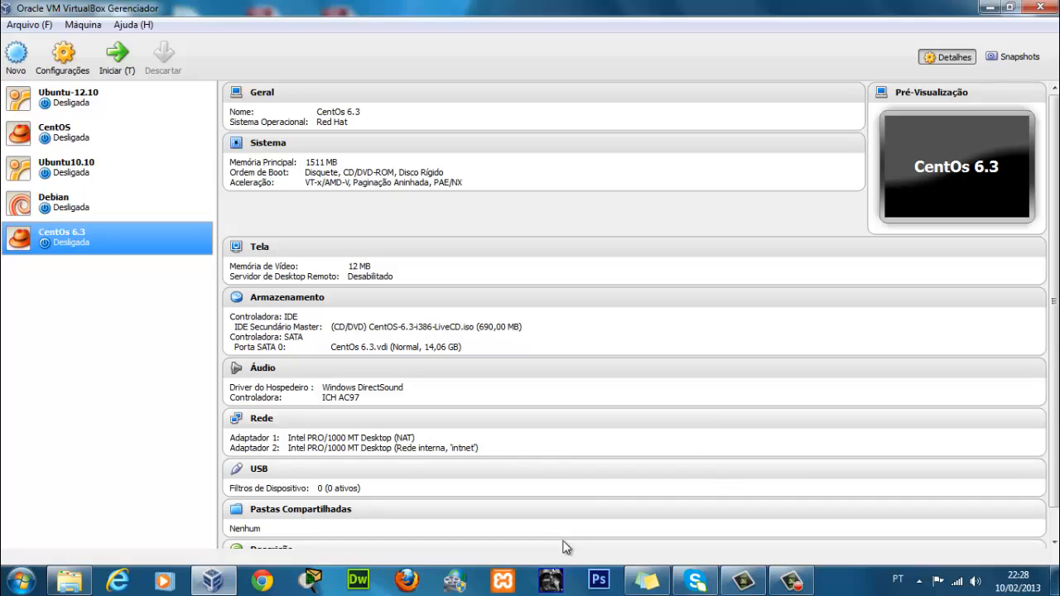
- Start CentOs 6.3 and let it boot from the live CD to the CentOS 6 splash
{"action": "scroll", "coordinate": [1057, 277], "scroll_direction": "down", "scroll_amount": 1}
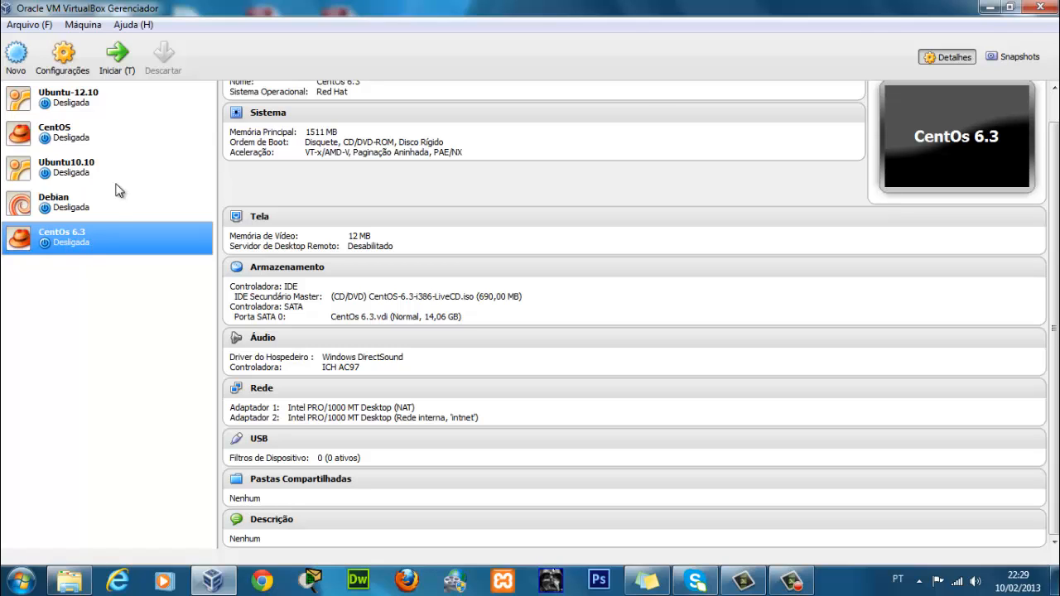
{"action": "left_click", "coordinate": [122, 71]}
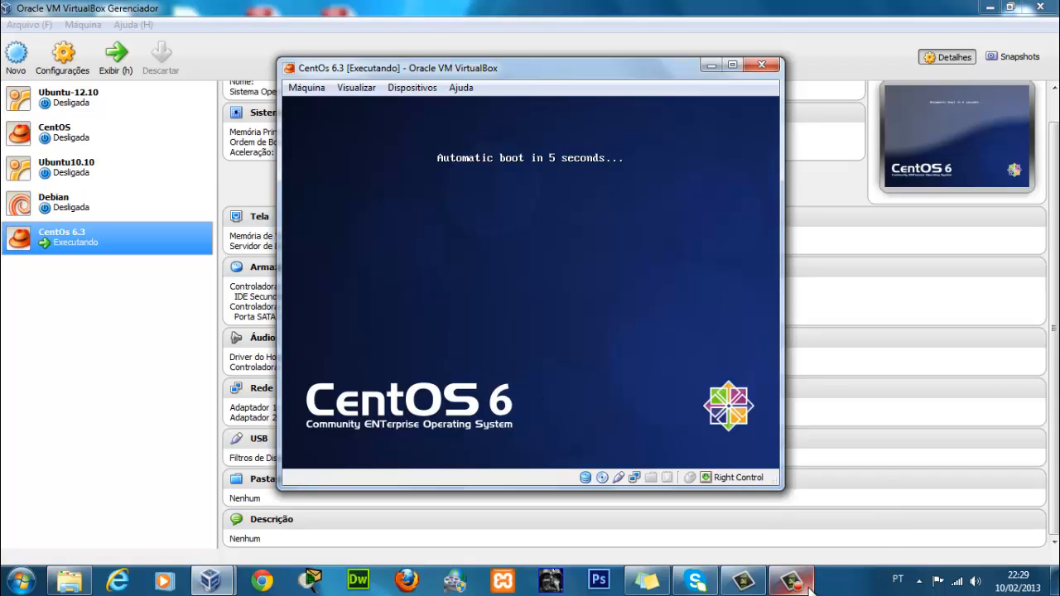
{"action": "mouse_move", "coordinate": [810, 589]}
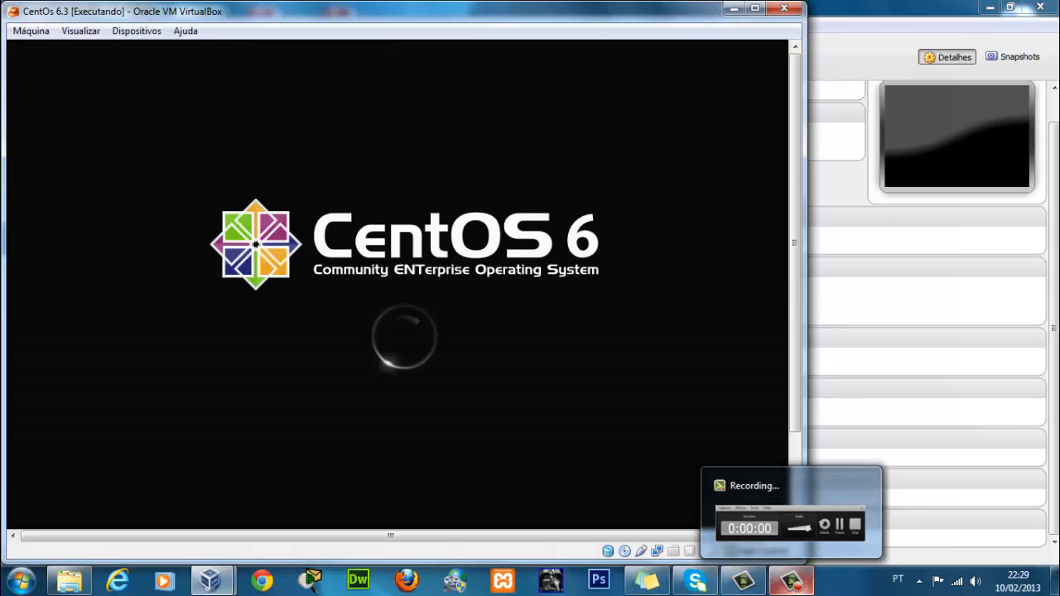
- Let the live session finish loading to the desktop with the Install to Hard Drive icon
{"action": "left_click", "coordinate": [797, 581]}
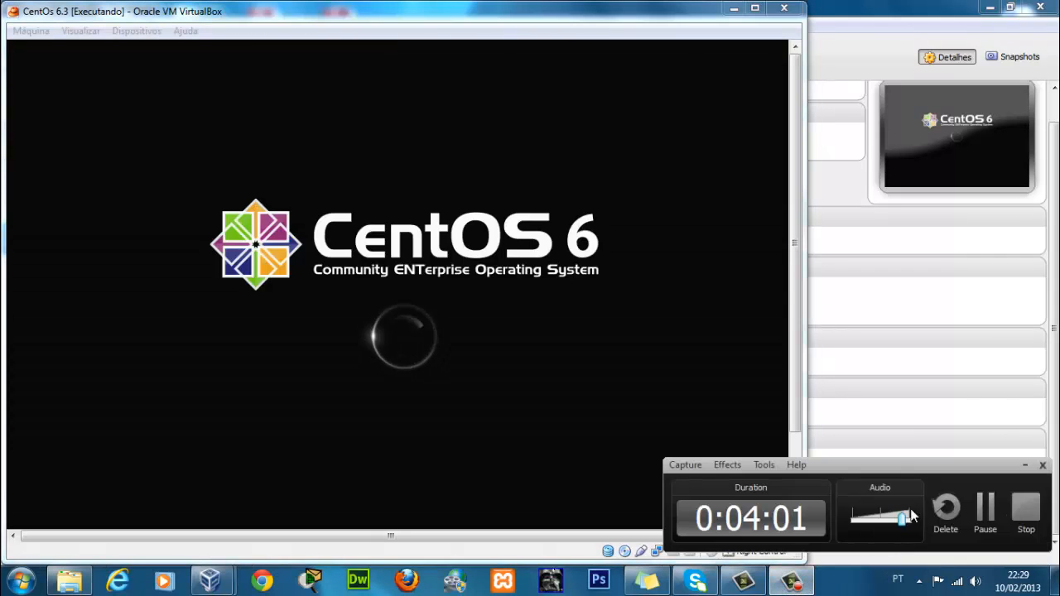
{"action": "left_click", "coordinate": [986, 510]}
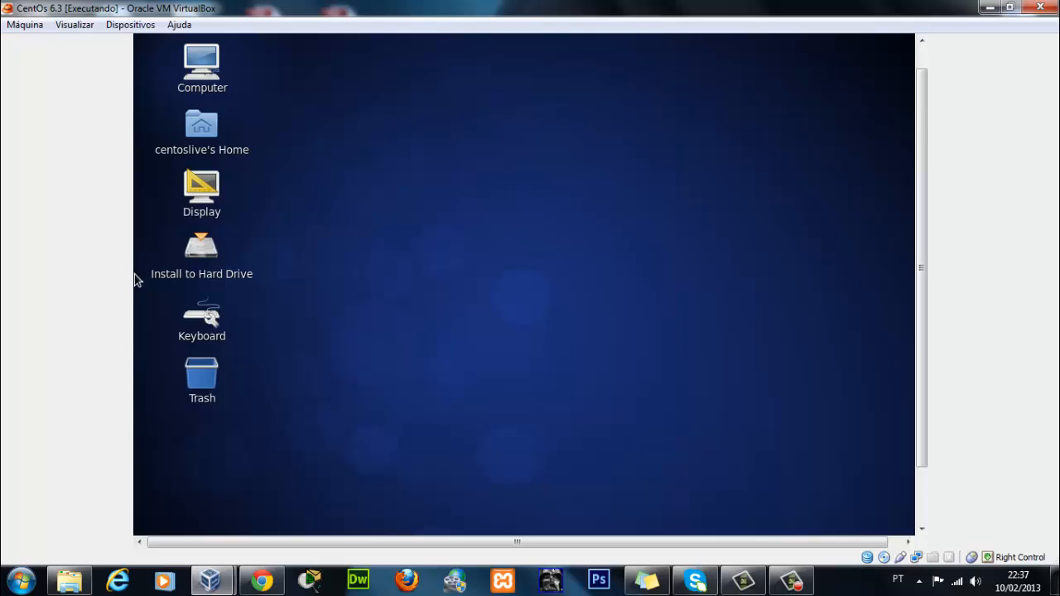
- Launch Install to Hard Drive, retrying once, until the CentOS 6 installer banner appears
{"action": "left_click", "coordinate": [217, 274]}
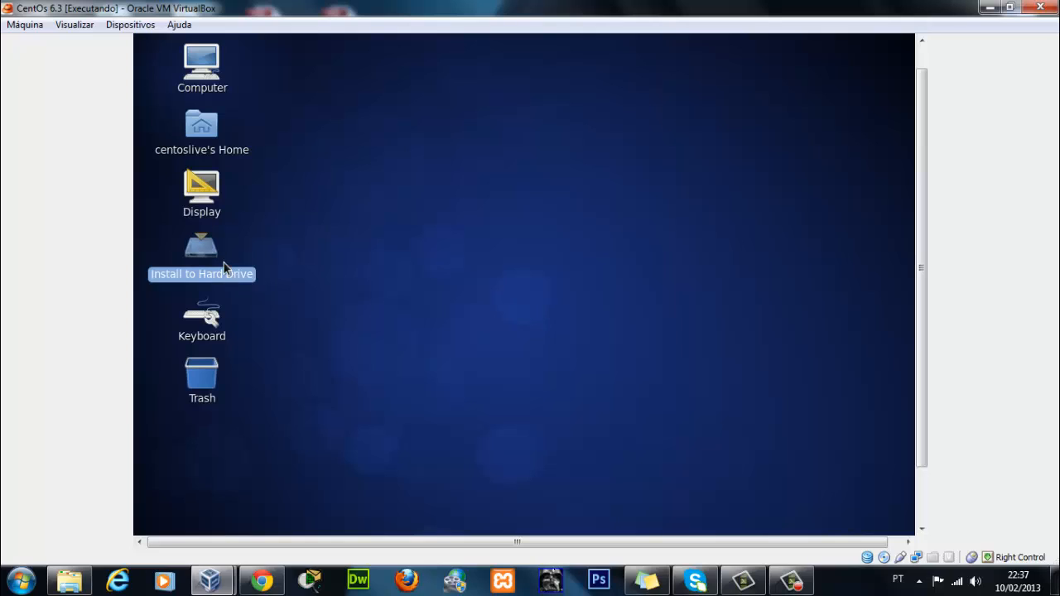
{"action": "double_click", "coordinate": [191, 256]}
{"action": "mouse_move", "coordinate": [805, 588]}
{"action": "mouse_move", "coordinate": [926, 435]}
{"action": "left_mouse_down"}
{"action": "mouse_move", "coordinate": [927, 473]}
{"action": "mouse_move", "coordinate": [931, 434]}
{"action": "left_mouse_up"}
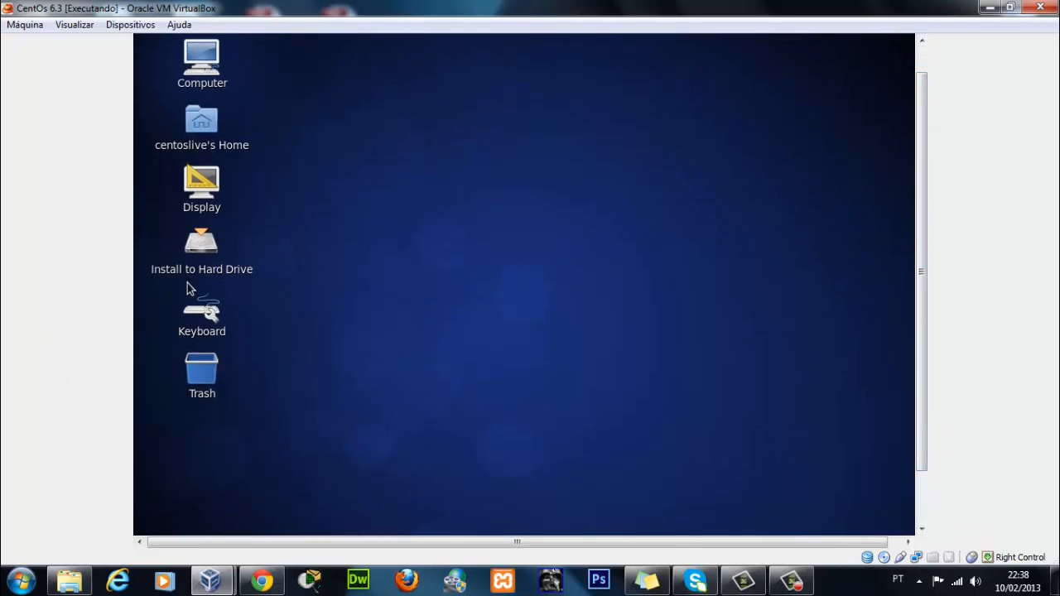
{"action": "left_click", "coordinate": [187, 284]}
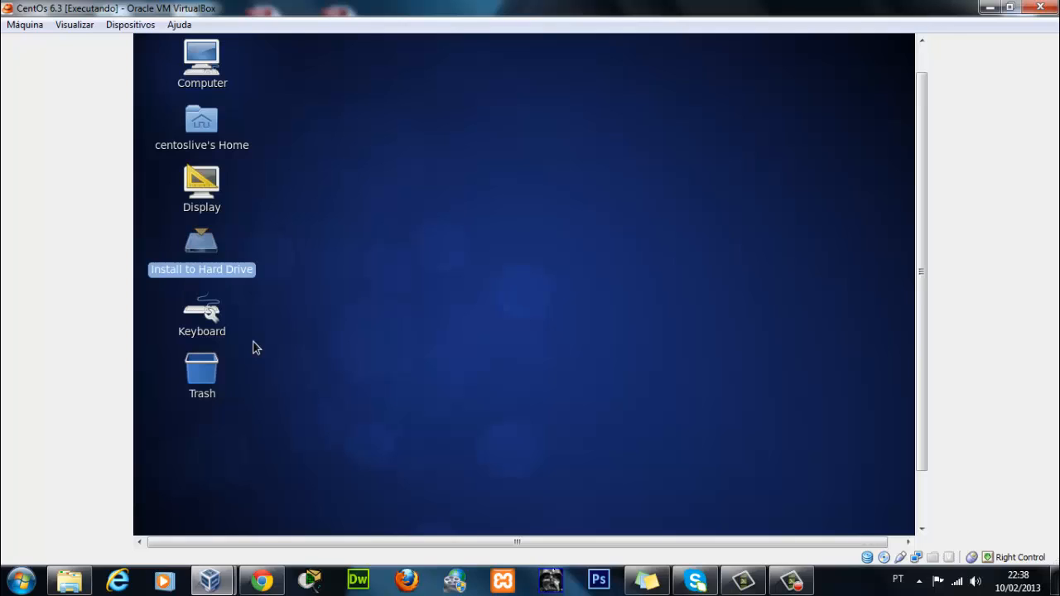
{"action": "double_click", "coordinate": [227, 272]}
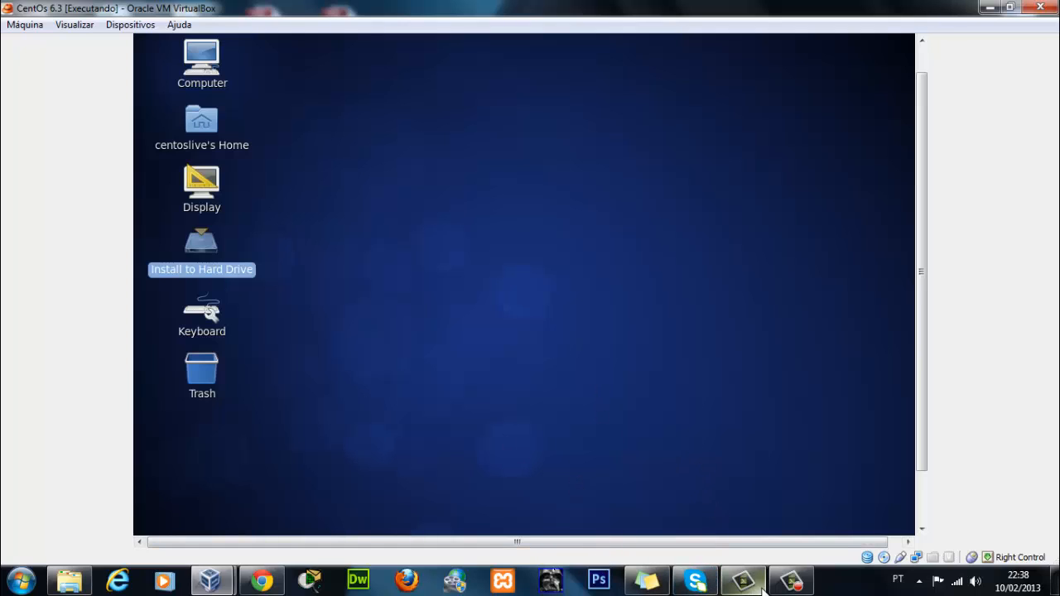
{"action": "mouse_move", "coordinate": [787, 586]}
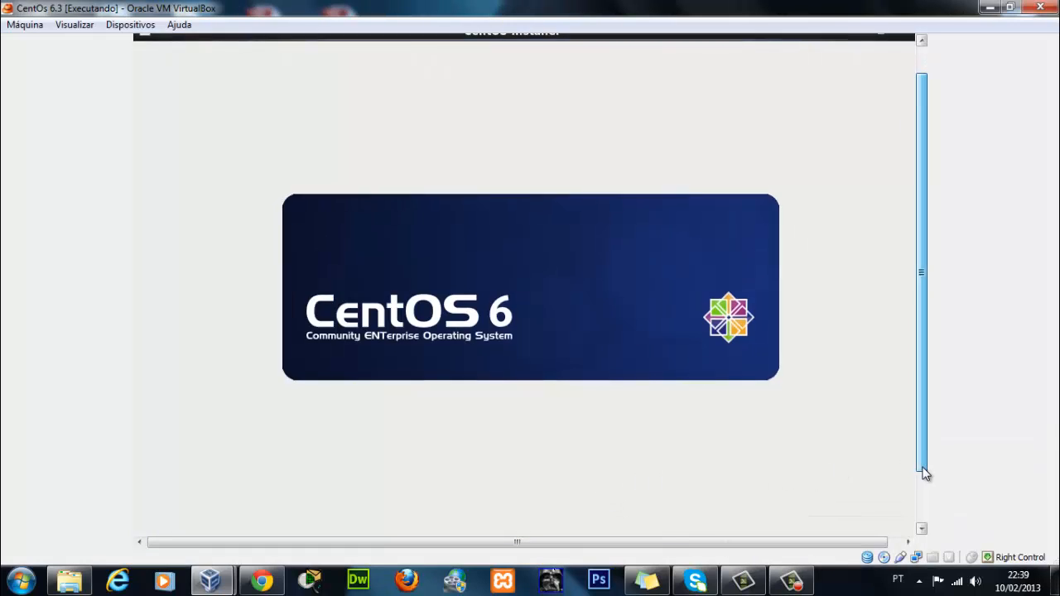
- Pass the welcome screen and confirm the Brazilian (ABNT2) keyboard layout
{"action": "left_click_drag", "start_coordinate": [924, 469], "coordinate": [920, 505]}
{"action": "left_click_drag", "start_coordinate": [863, 544], "coordinate": [891, 544]}
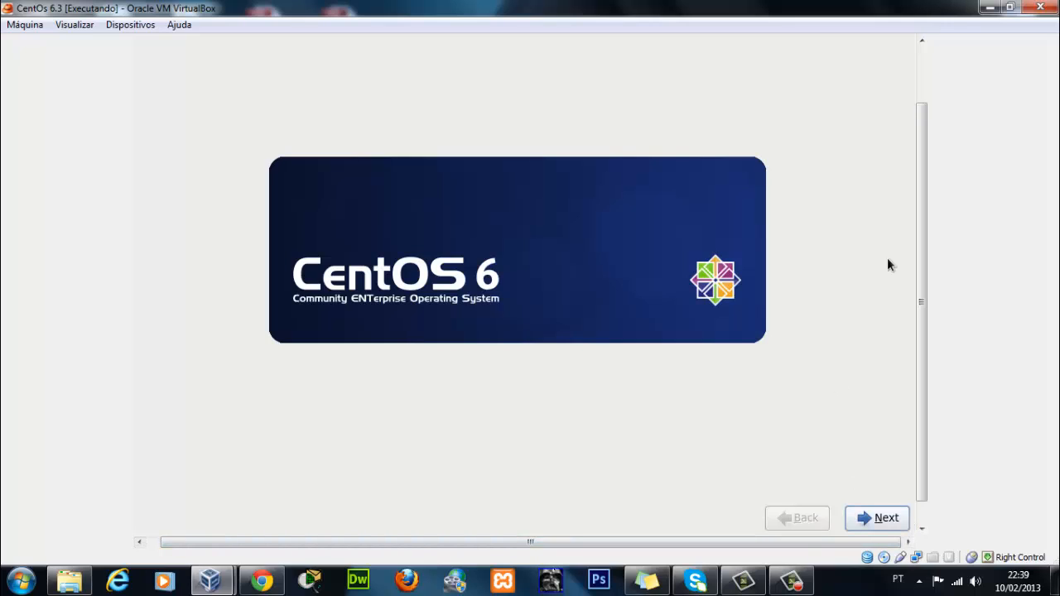
{"action": "left_click", "coordinate": [886, 518]}
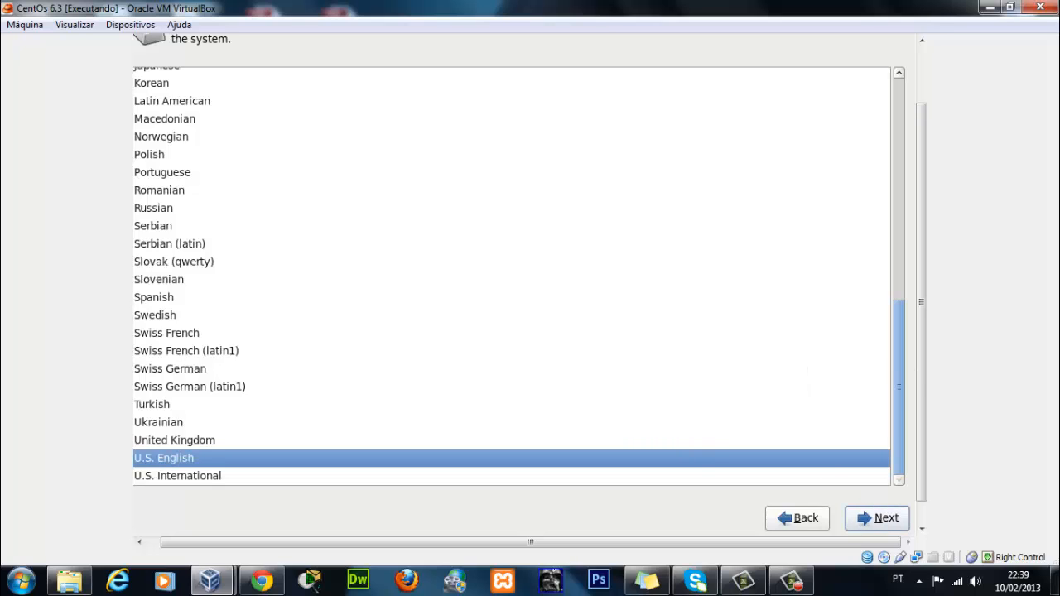
{"action": "left_click_drag", "start_coordinate": [896, 371], "coordinate": [900, 42]}
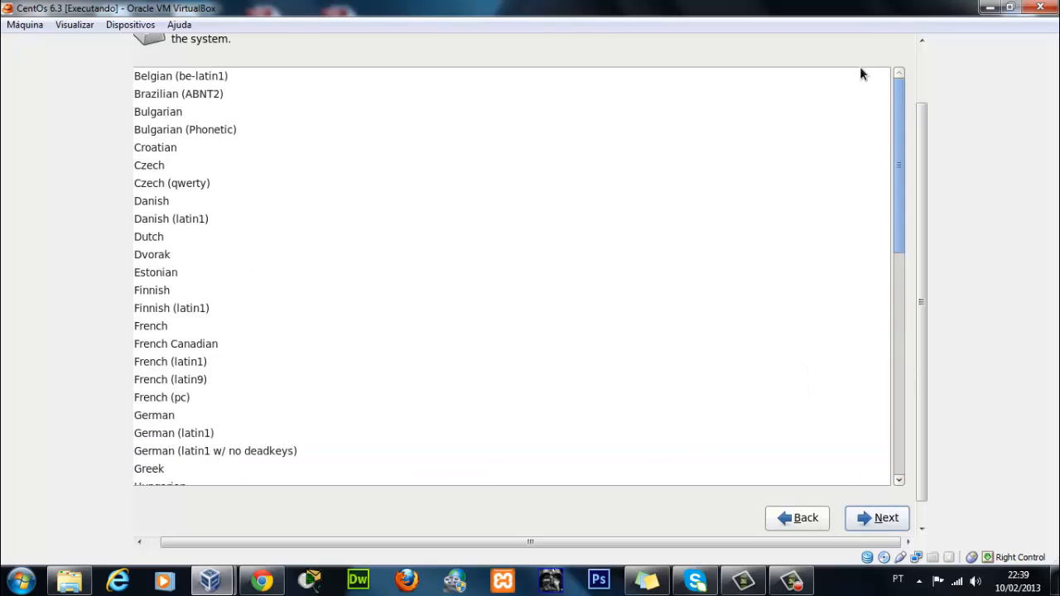
{"action": "left_click", "coordinate": [219, 95]}
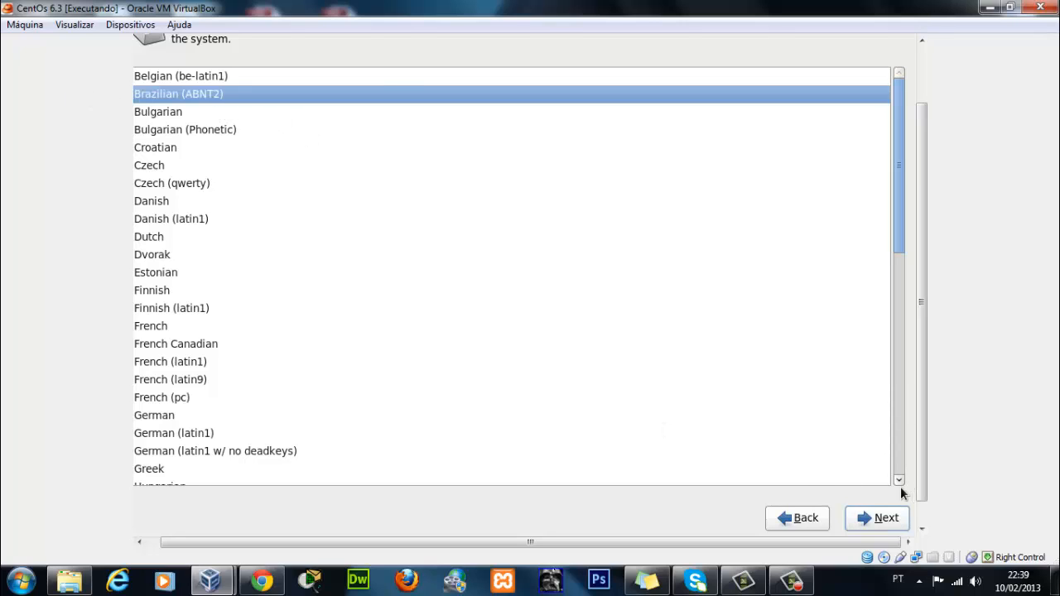
{"action": "left_click", "coordinate": [888, 517]}
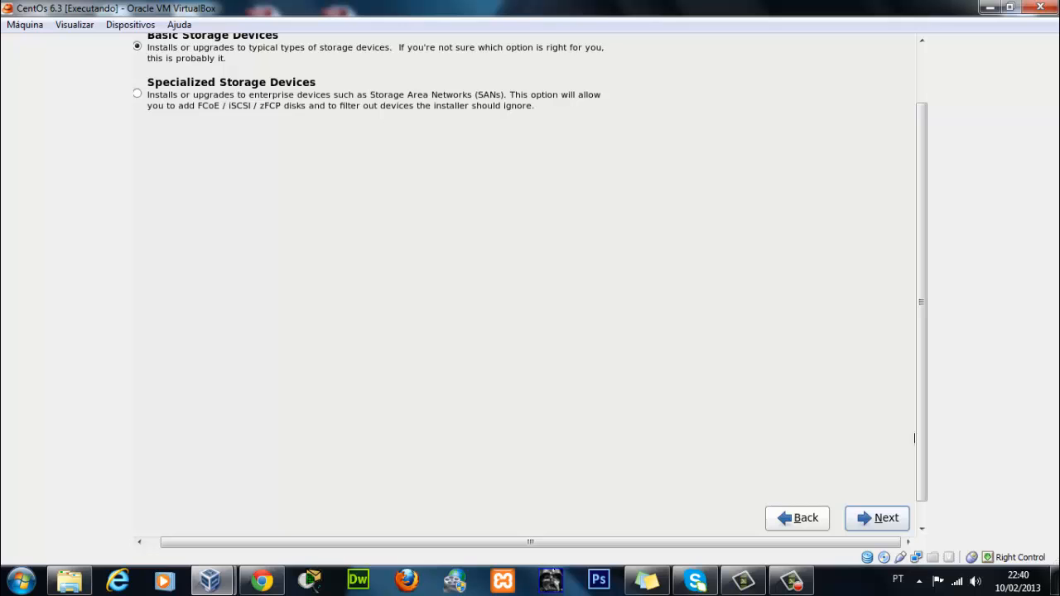
- Switch the guest display to full screen with Visualizar > Alternar para Tela Cheia
{"action": "mouse_move", "coordinate": [1054, 580]}
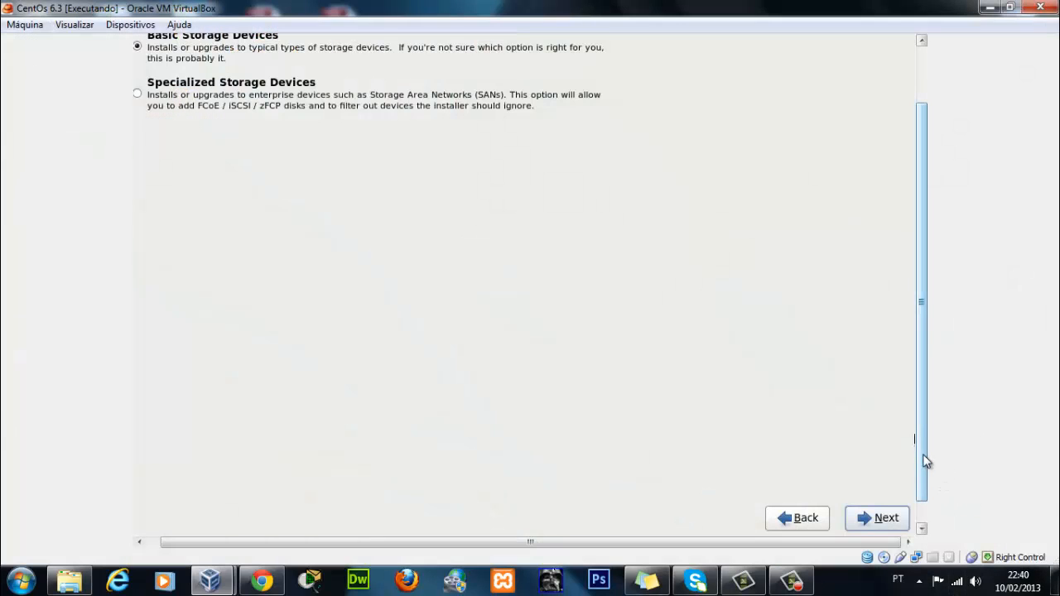
{"action": "left_click_drag", "start_coordinate": [926, 461], "coordinate": [925, 405]}
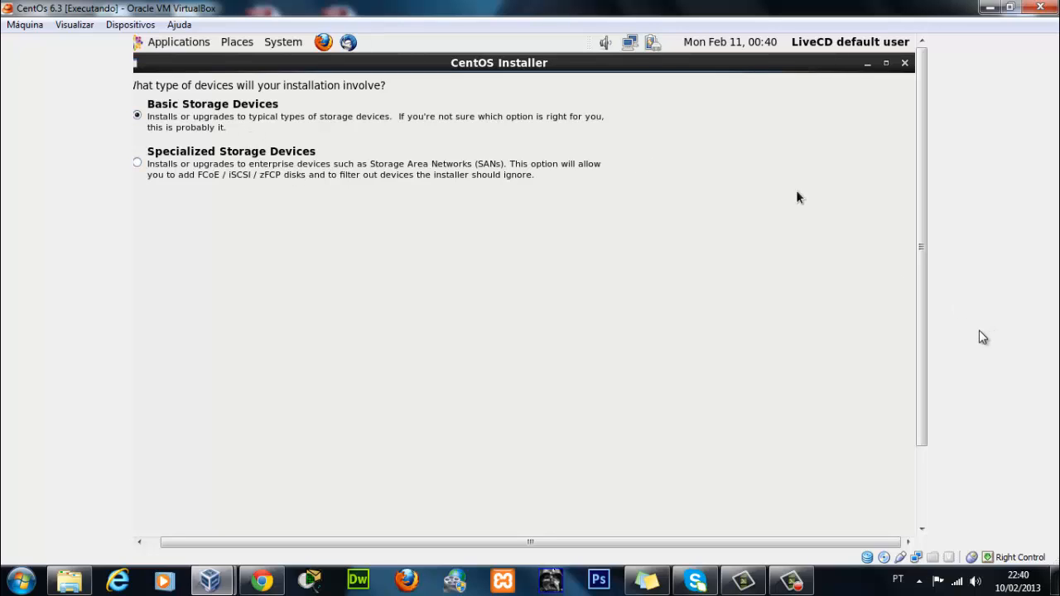
{"action": "left_click_drag", "start_coordinate": [928, 362], "coordinate": [927, 428]}
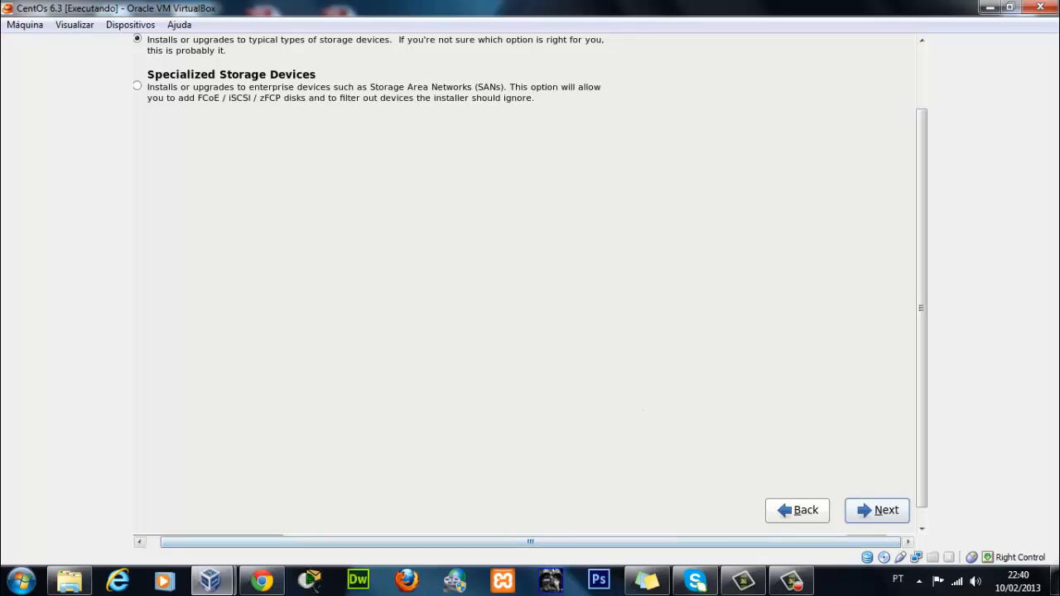
{"action": "left_click", "coordinate": [87, 25]}
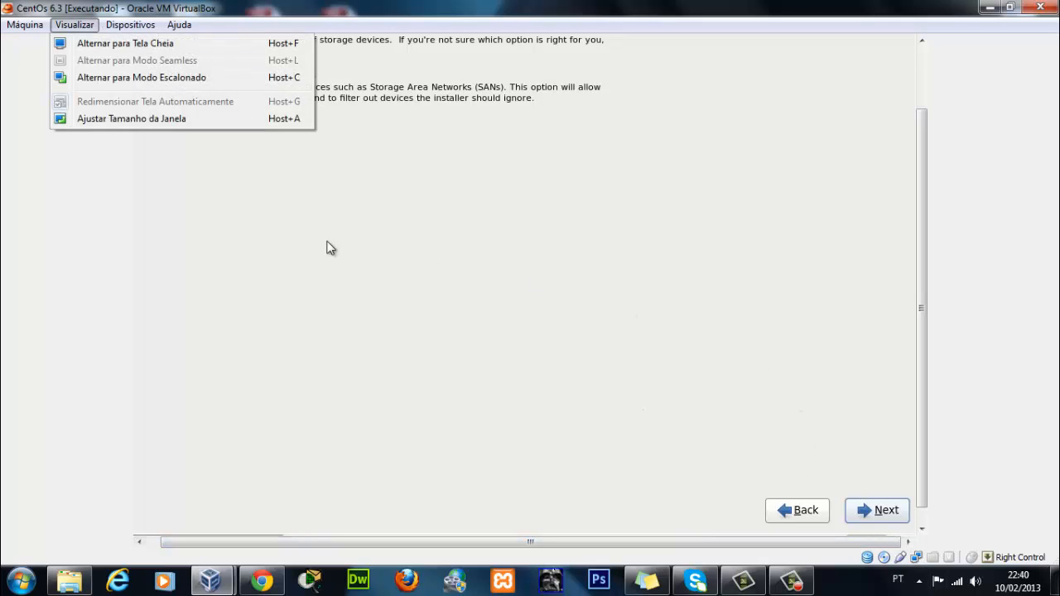
{"action": "left_click", "coordinate": [271, 45]}
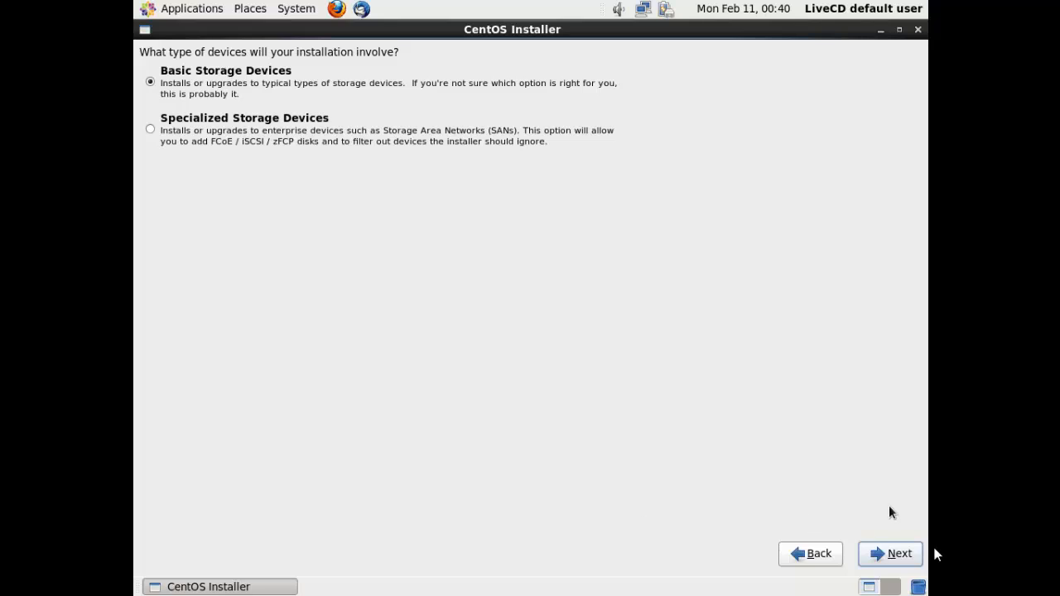
- Continue with Basic Storage Devices and answer 'Yes, discard any data' for the virtual disk
{"action": "left_click", "coordinate": [870, 553]}
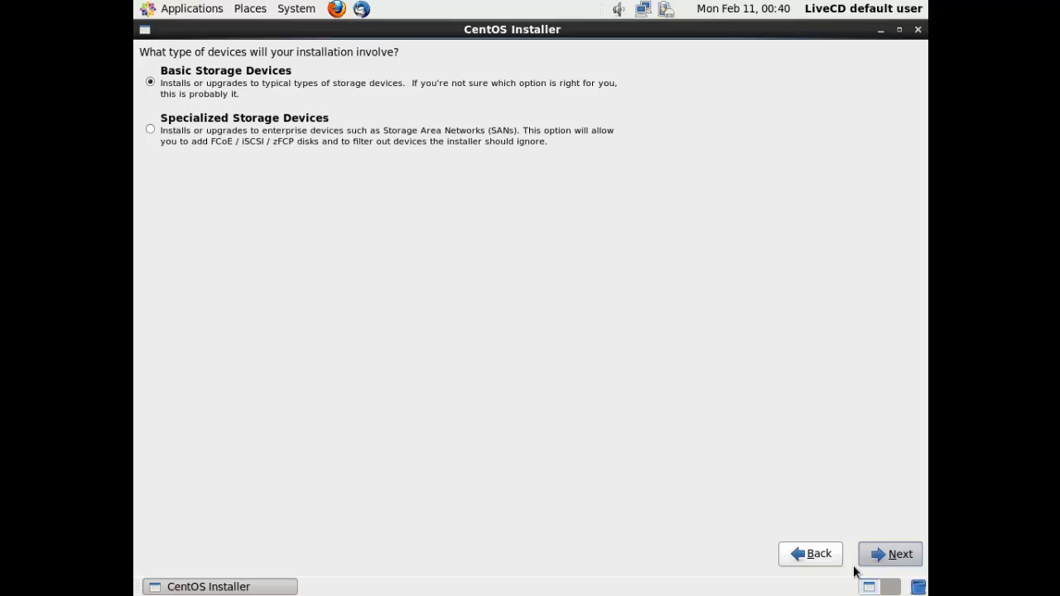
{"action": "left_click", "coordinate": [878, 556]}
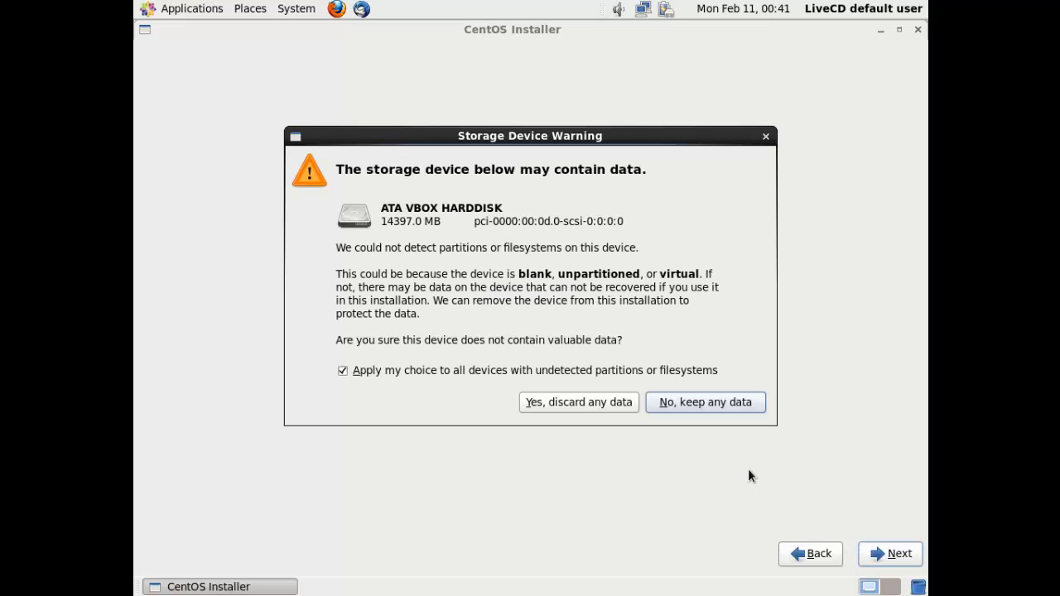
{"action": "left_click", "coordinate": [610, 405]}
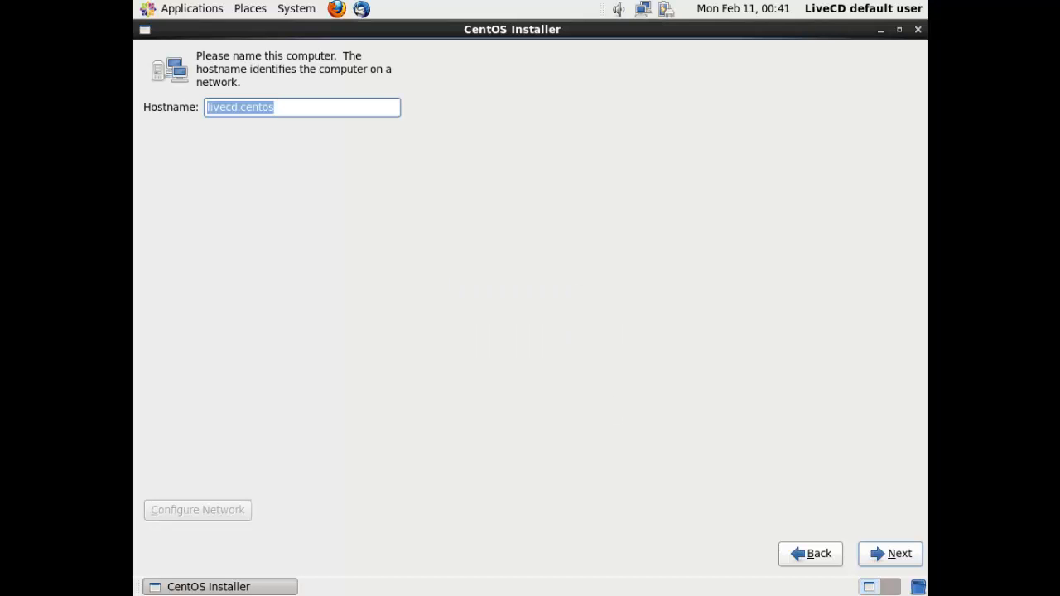
- Enter SRV1 as the hostname and continue to the time zone page
{"action": "type", "text": "SRV1"}
{"action": "left_click", "coordinate": [837, 550]}
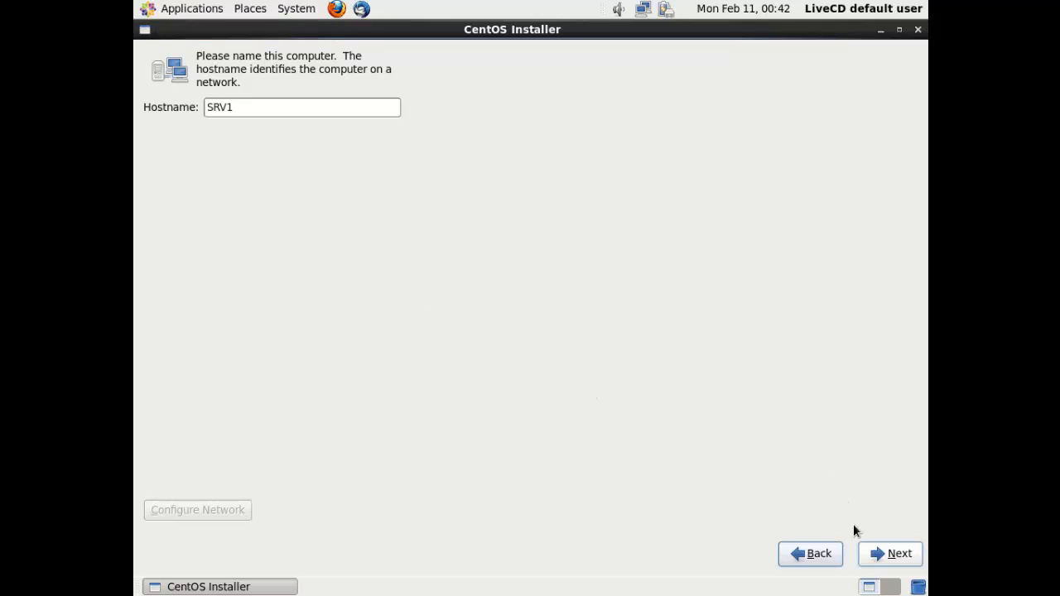
{"action": "left_click", "coordinate": [890, 553]}
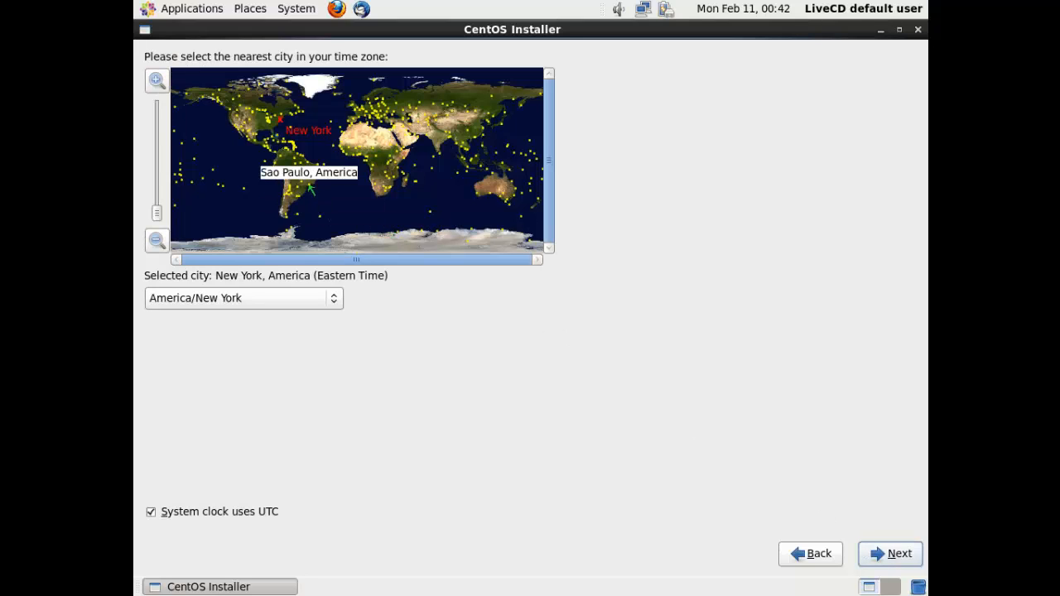
- Pick Sao Paulo as the time zone, then enter and confirm the root password
{"action": "left_click", "coordinate": [311, 190]}
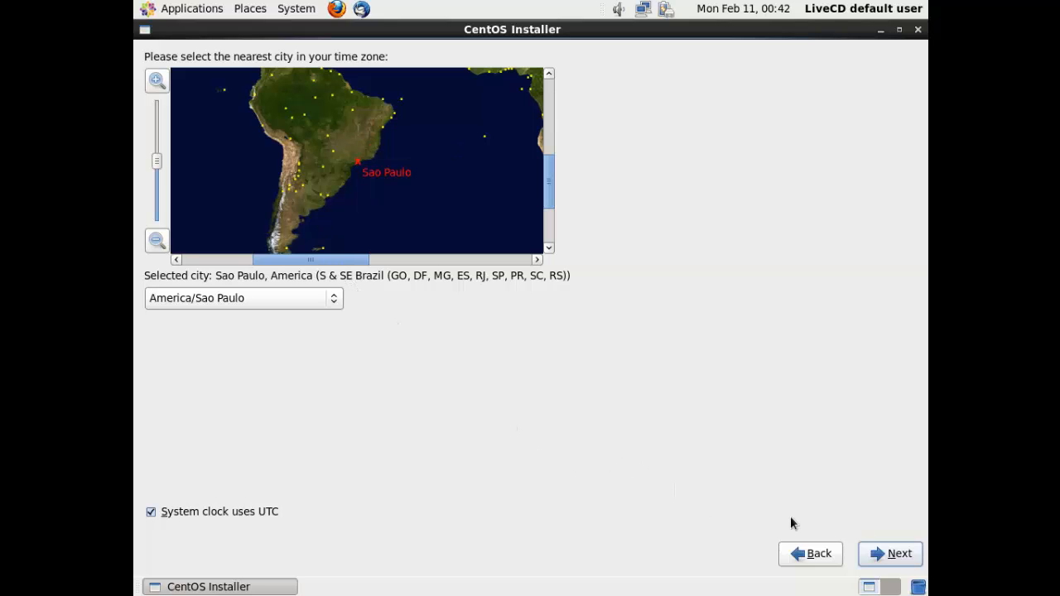
{"action": "left_click", "coordinate": [902, 554]}
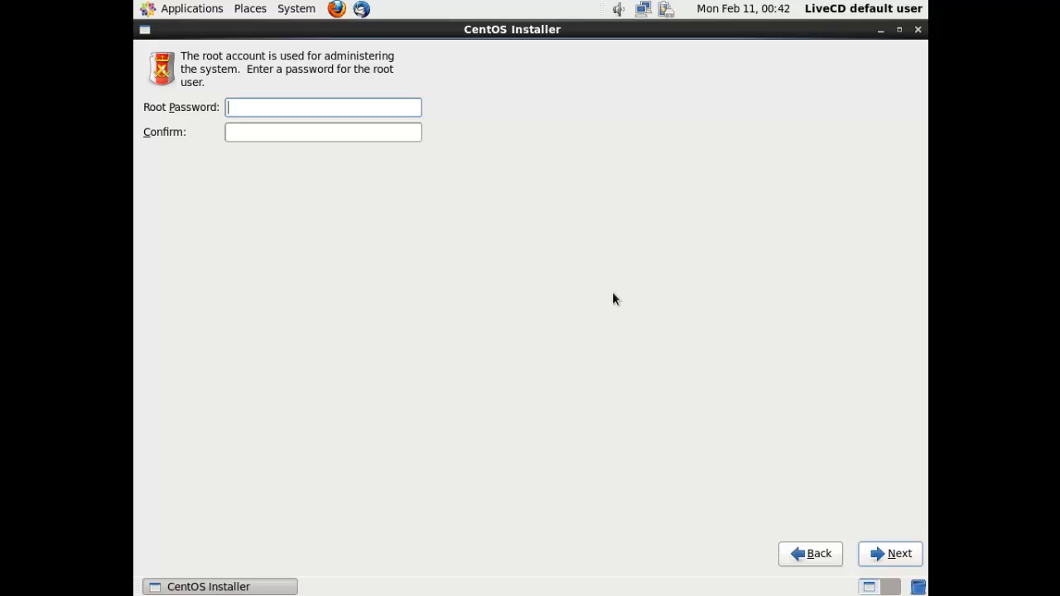
{"action": "type", "text": "•••••••••"}
{"action": "key", "text": "Tab"}
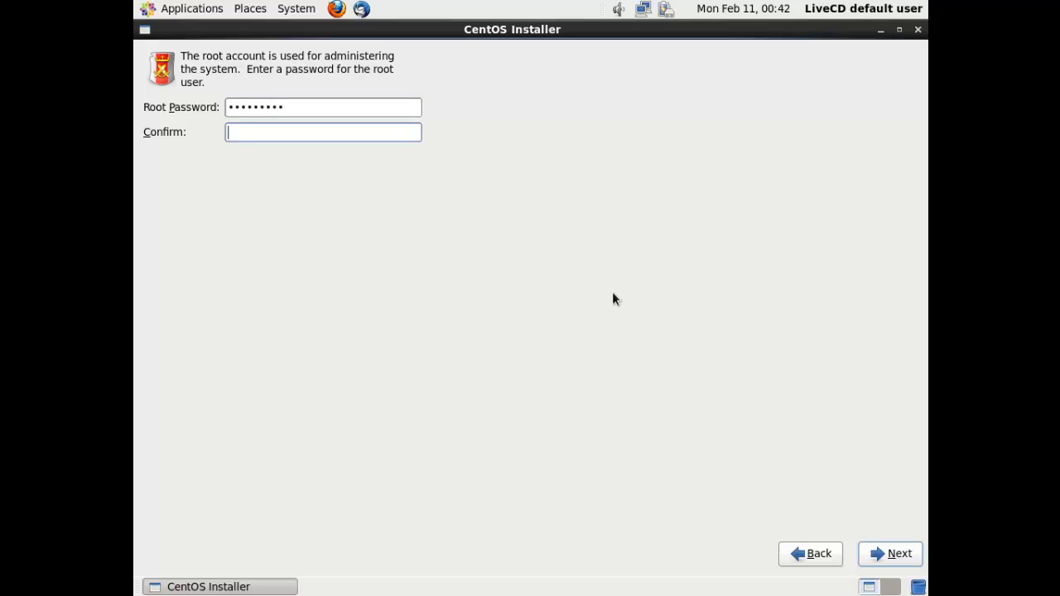
{"action": "type", "text": "•••••••••"}
{"action": "left_click", "coordinate": [890, 553]}
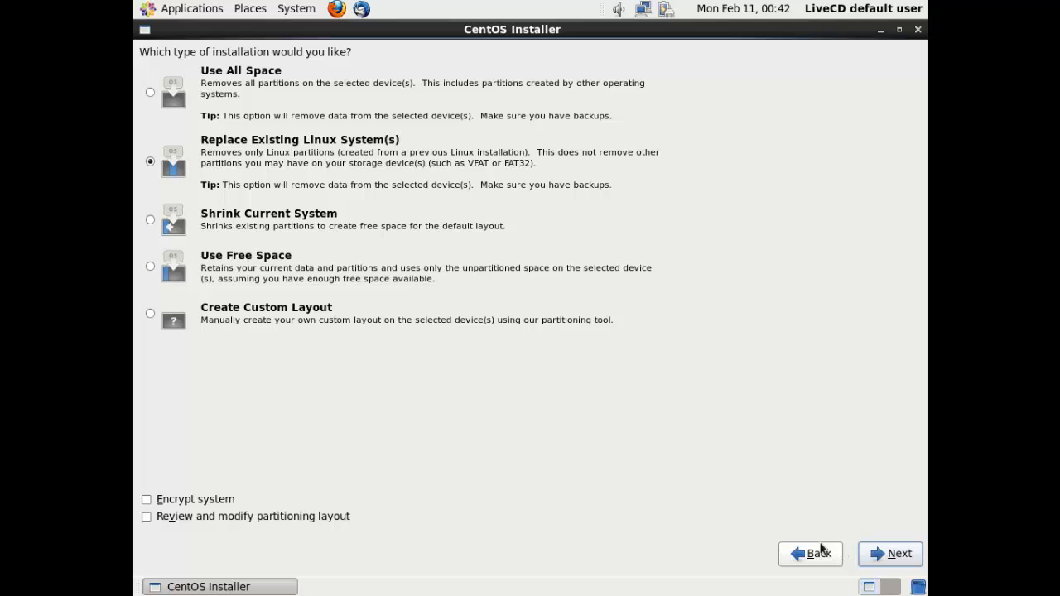
- Choose Create Custom Layout to reach the partitioning screen for sda
{"action": "left_click", "coordinate": [157, 316]}
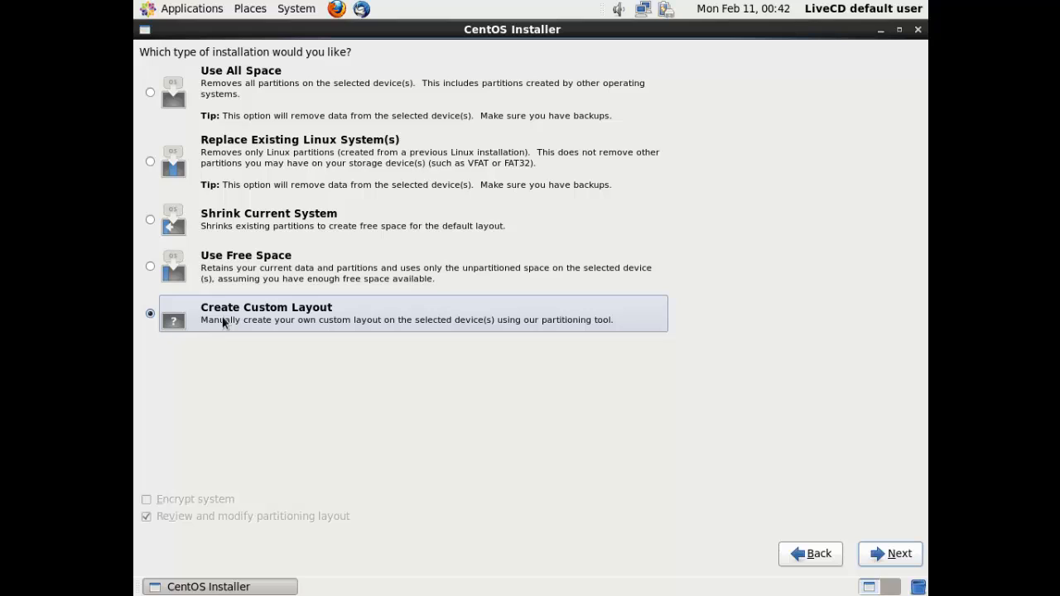
{"action": "left_click", "coordinate": [901, 562]}
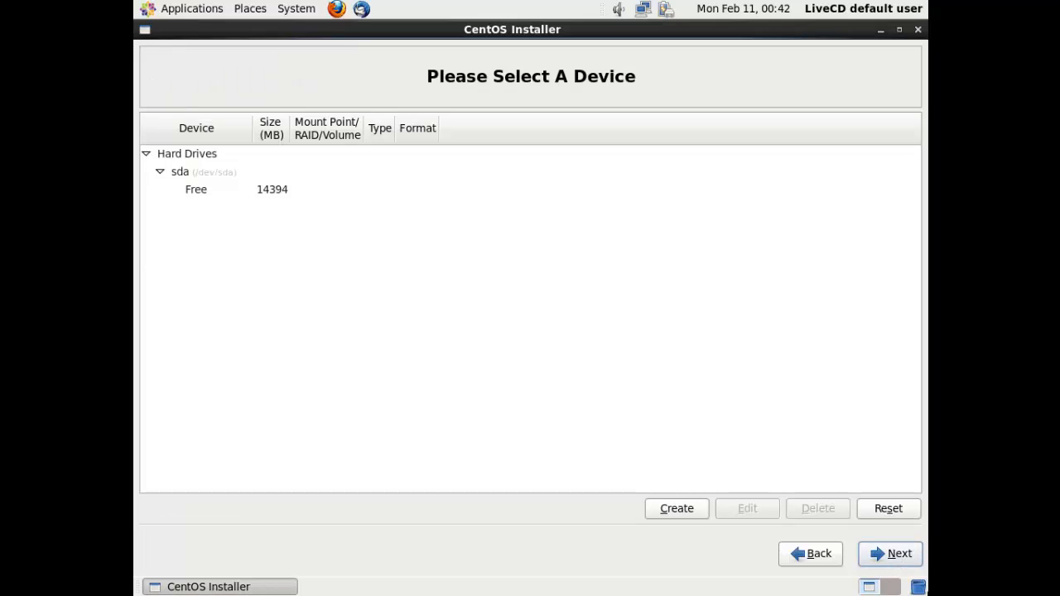
- Create a 2000 MB ext4 /boot standard partition in sda's free space
{"action": "left_click", "coordinate": [291, 187]}
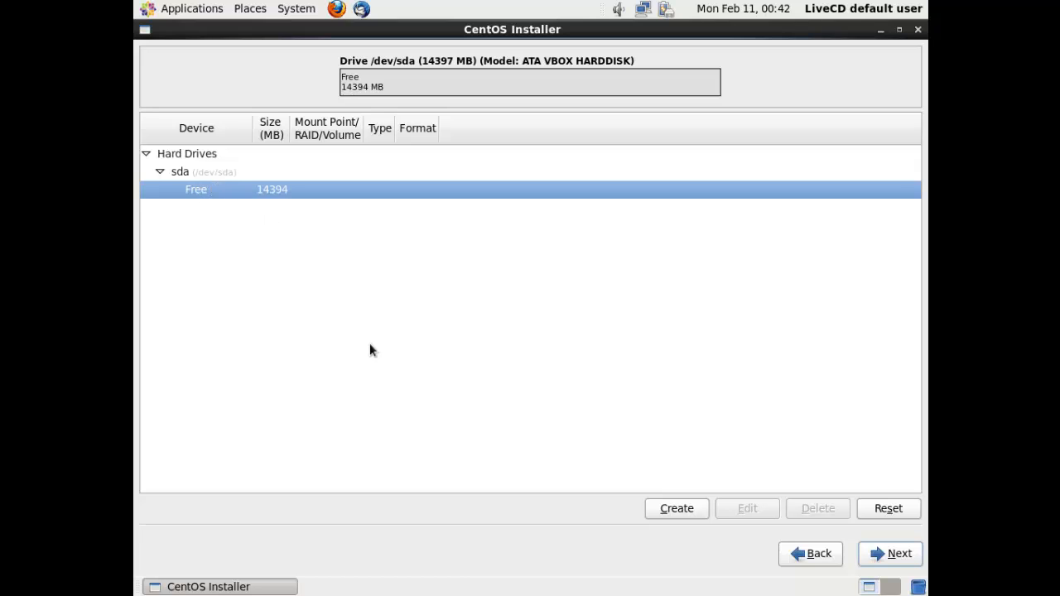
{"action": "left_click", "coordinate": [694, 507]}
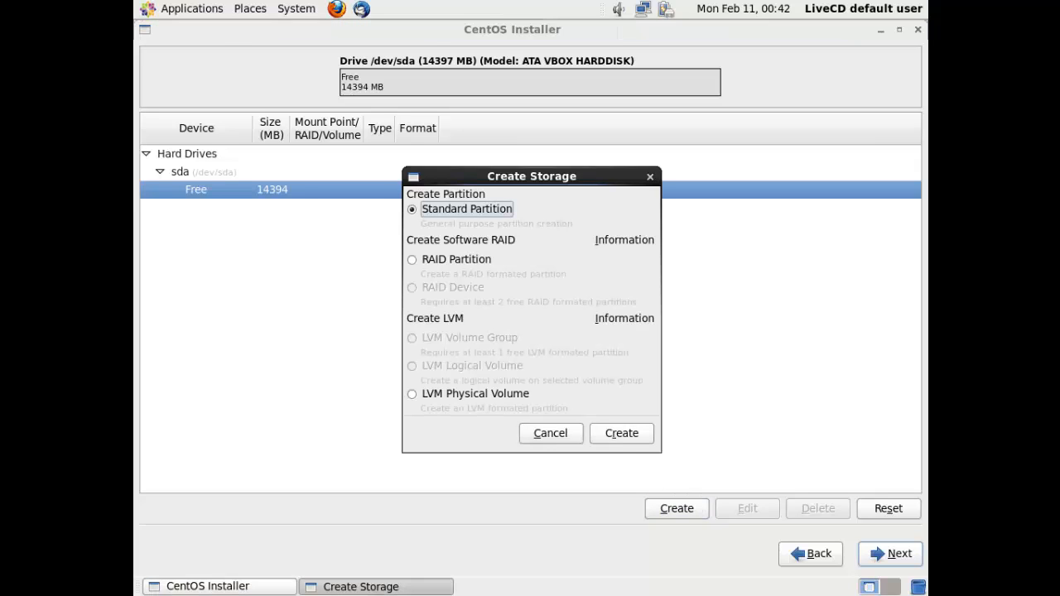
{"action": "left_click", "coordinate": [613, 436]}
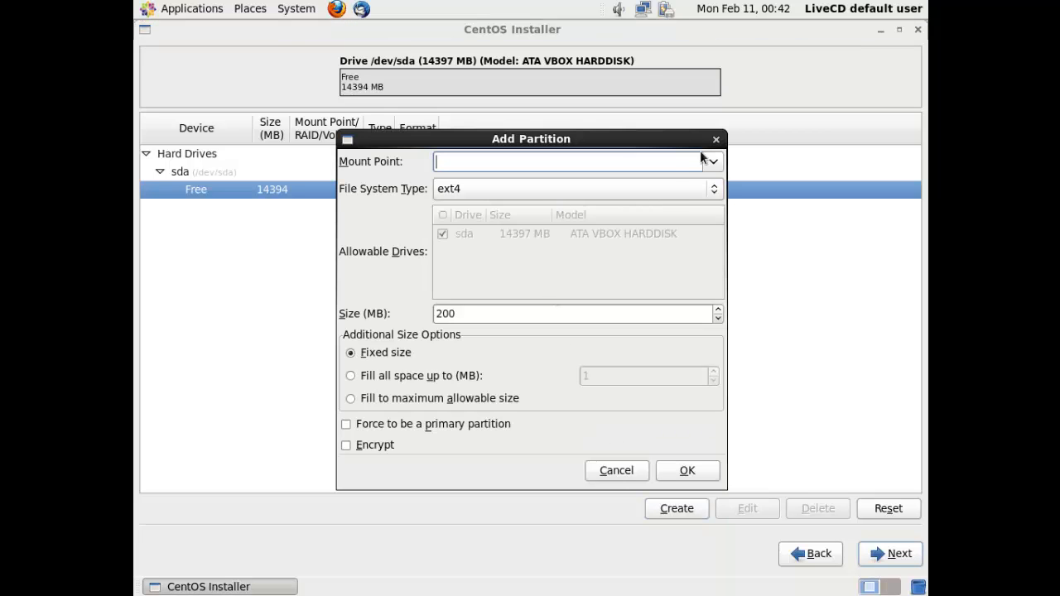
{"action": "left_click", "coordinate": [712, 162]}
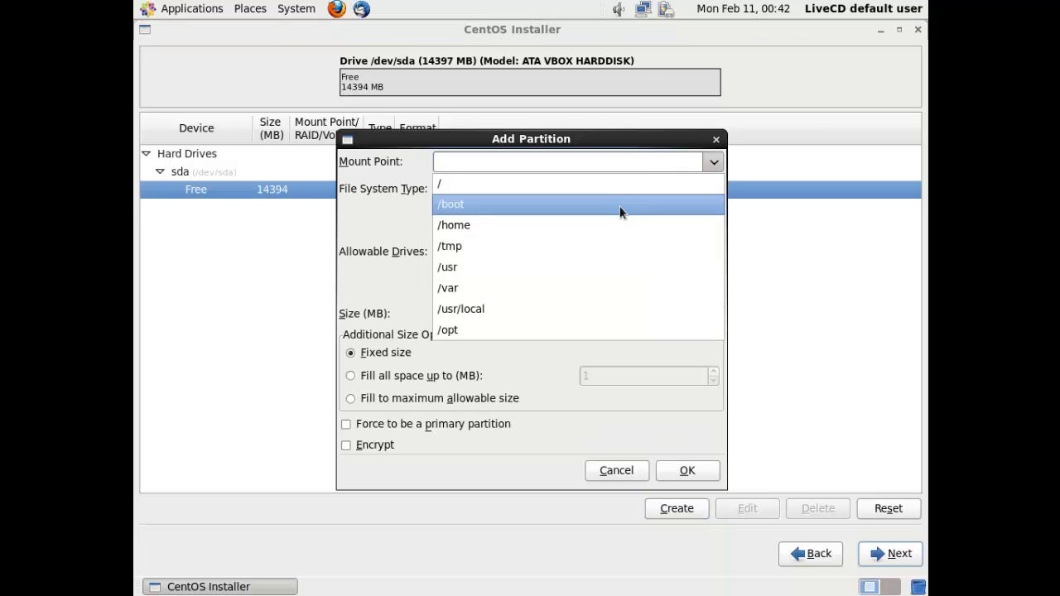
{"action": "left_click", "coordinate": [623, 207]}
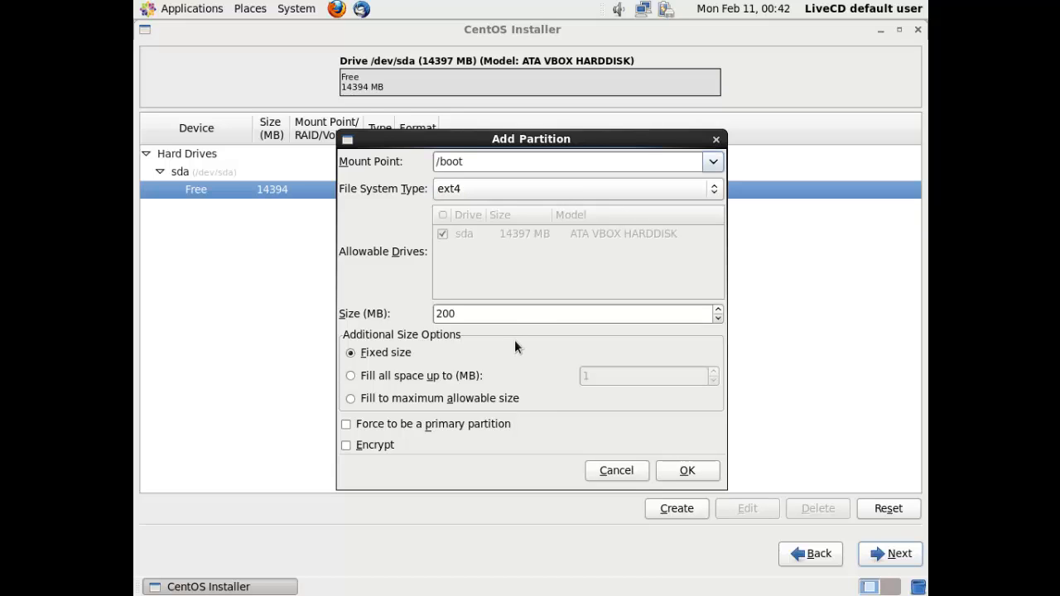
{"action": "left_click", "coordinate": [520, 313]}
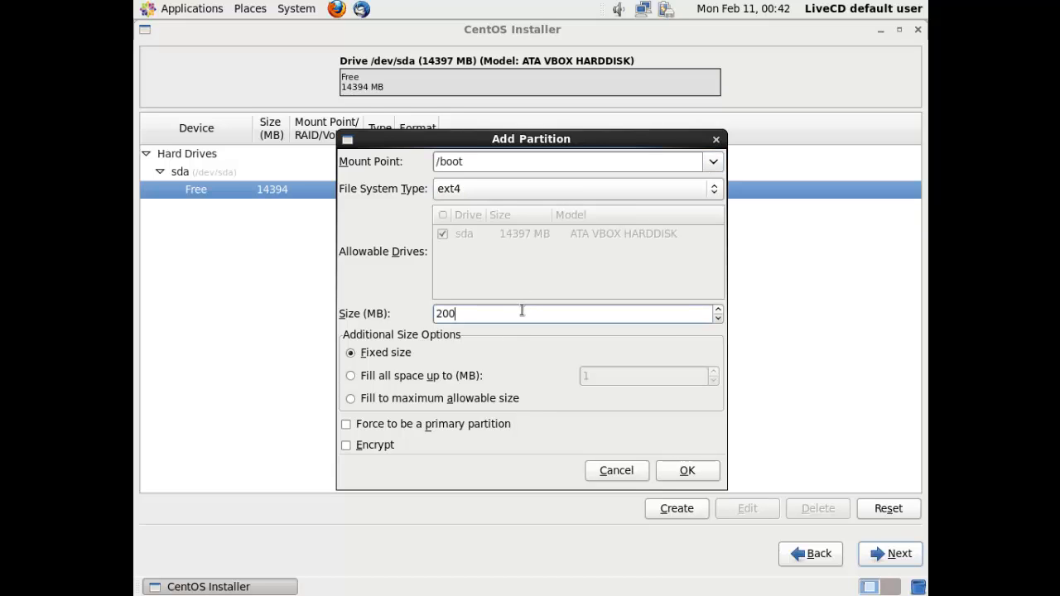
{"action": "type", "text": "0"}
{"action": "left_click", "coordinate": [678, 469]}
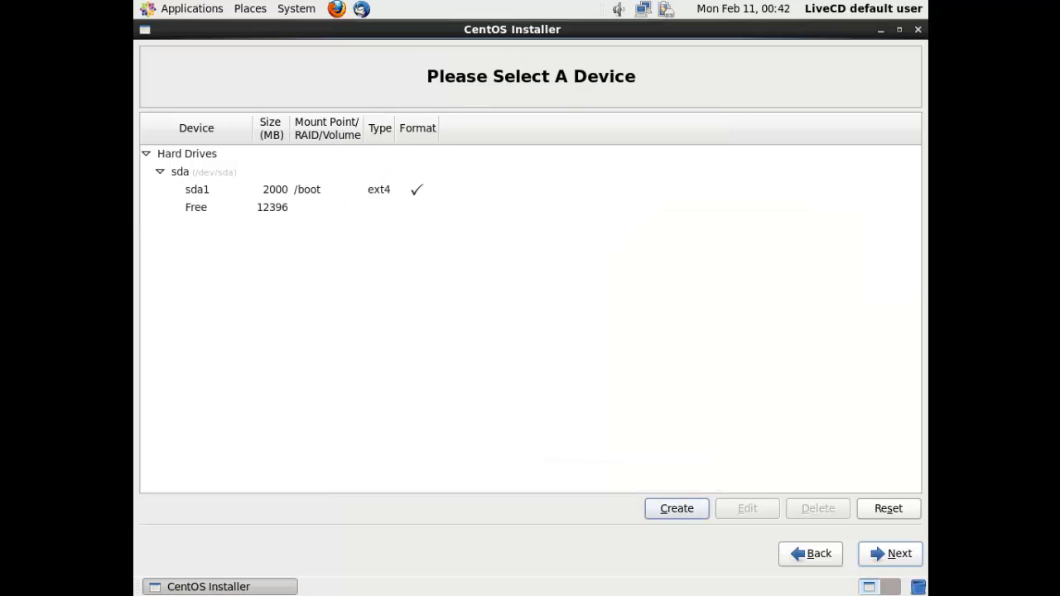
{"action": "left_click", "coordinate": [258, 207]}
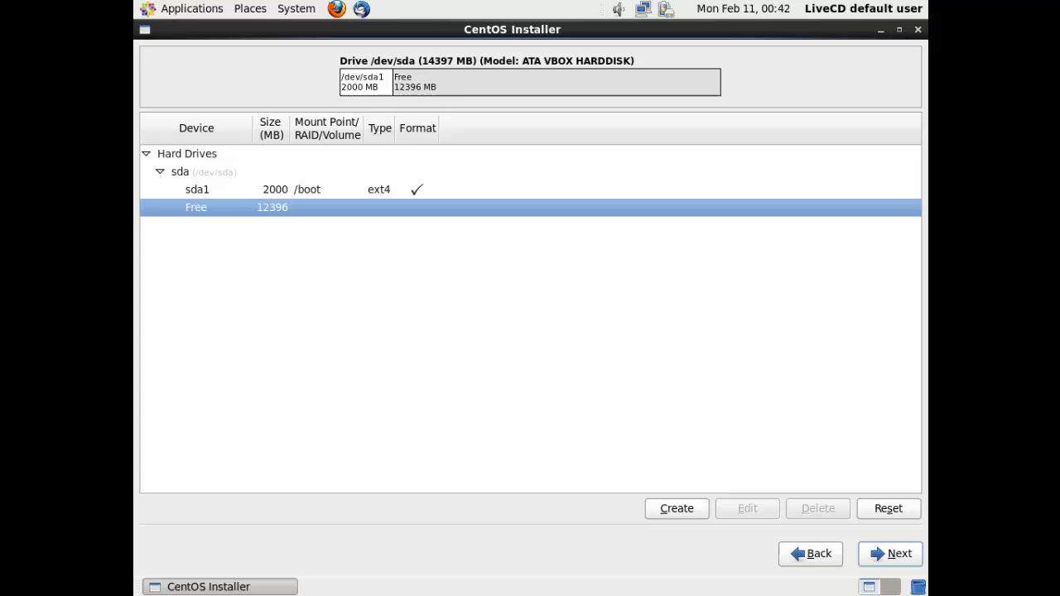
- Add a 1000 MB standard partition with file system type swap
{"action": "left_click", "coordinate": [698, 507]}
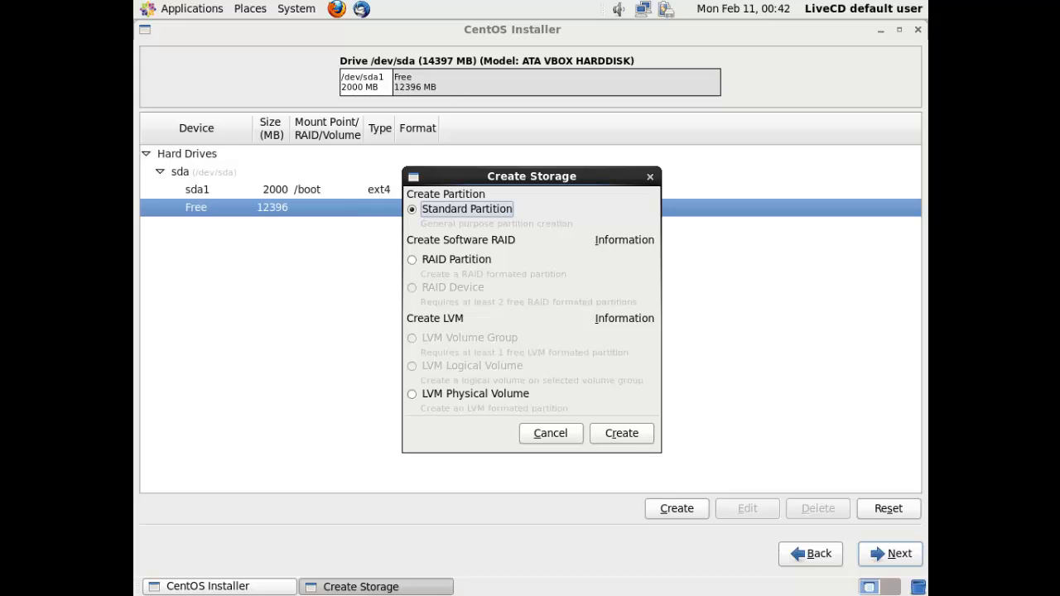
{"action": "left_click", "coordinate": [631, 432]}
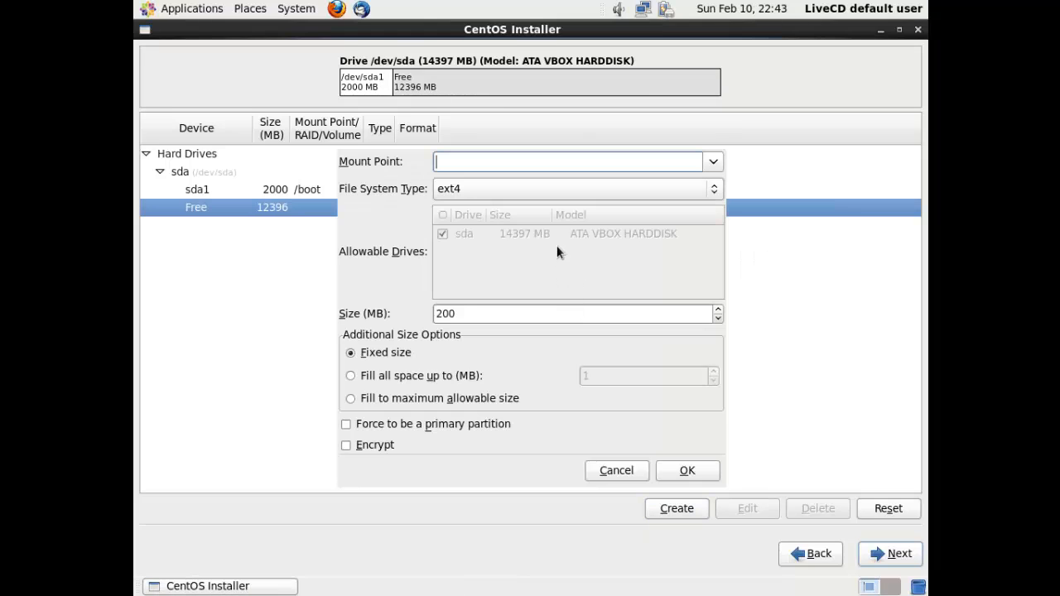
{"action": "left_click", "coordinate": [713, 164]}
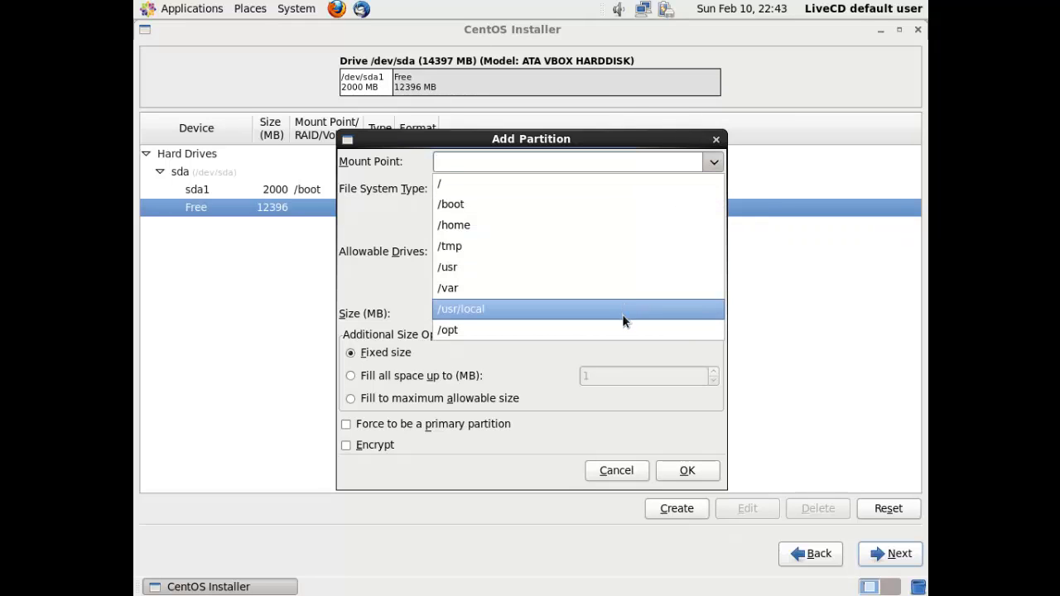
{"action": "left_click", "coordinate": [712, 162]}
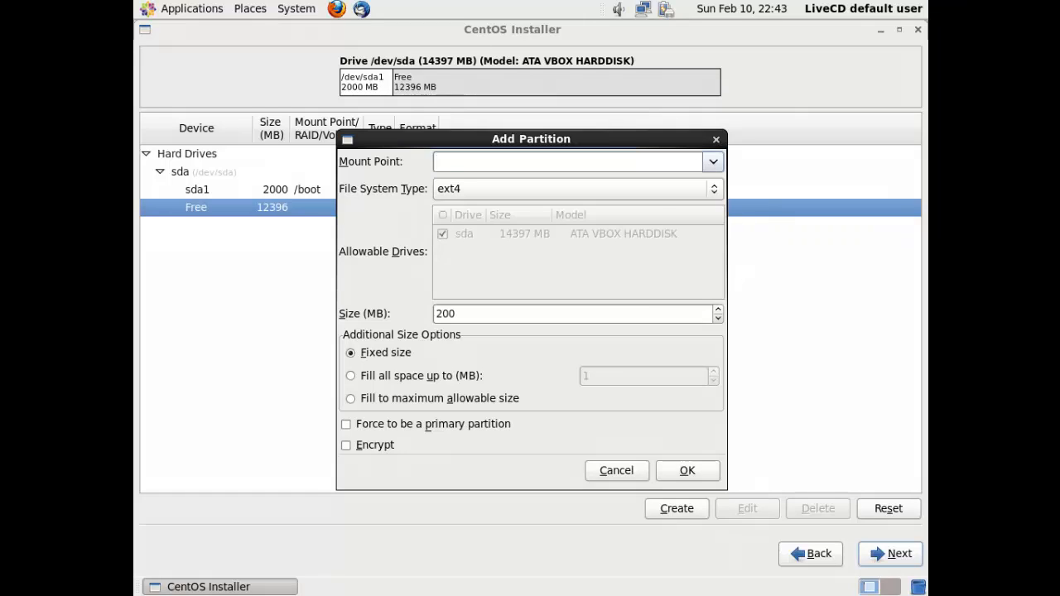
{"action": "left_click", "coordinate": [678, 188]}
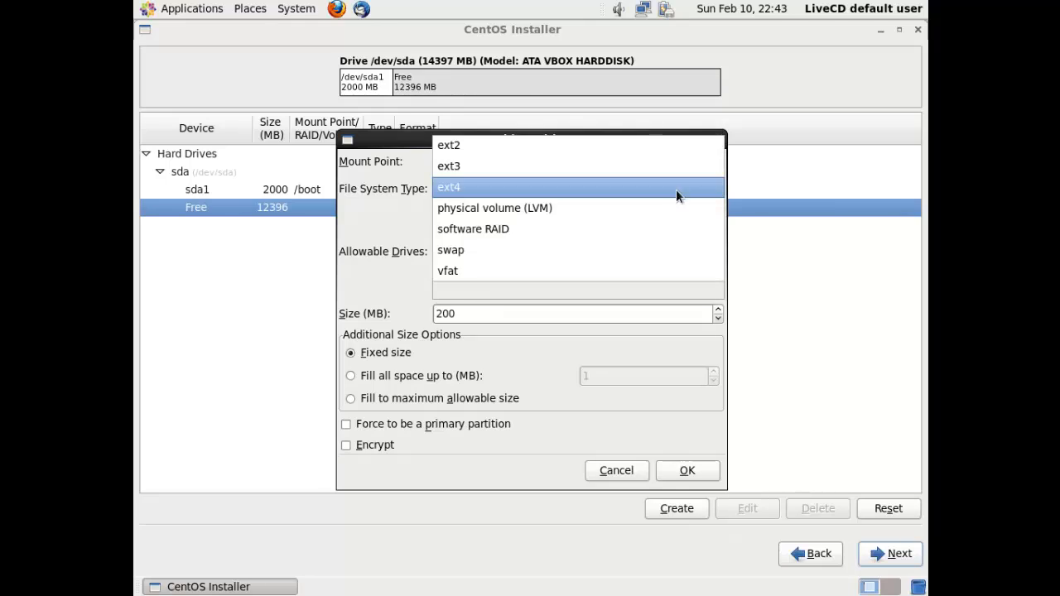
{"action": "left_click", "coordinate": [653, 247]}
{"action": "left_click", "coordinate": [554, 309]}
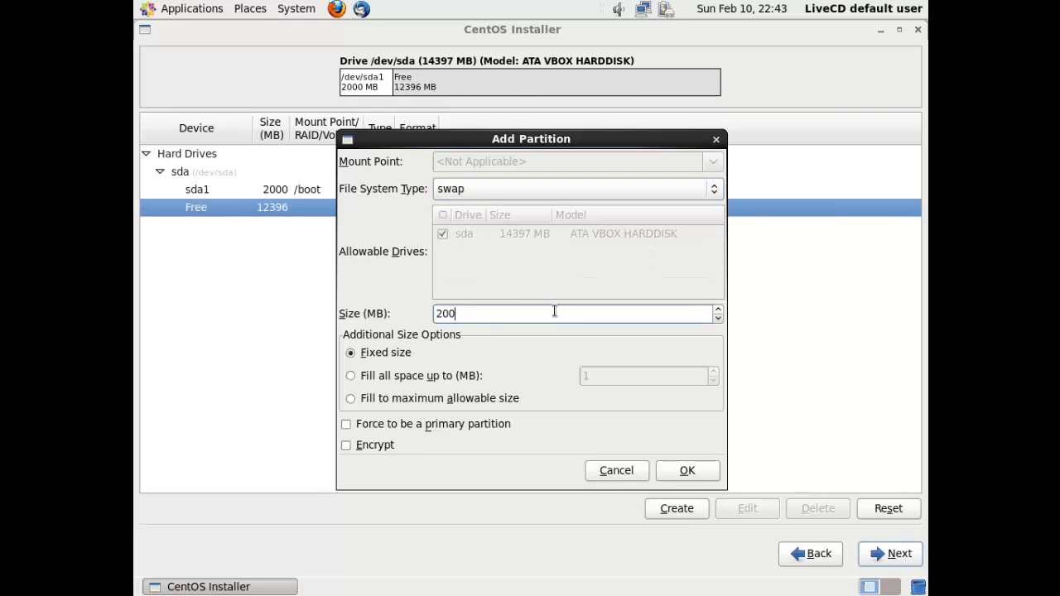
{"action": "key", "text": "BackSpace"}
{"action": "key", "text": "BackSpace"}
{"action": "key", "text": "BackSpace"}
{"action": "type", "text": "1000"}
{"action": "left_click", "coordinate": [684, 471]}
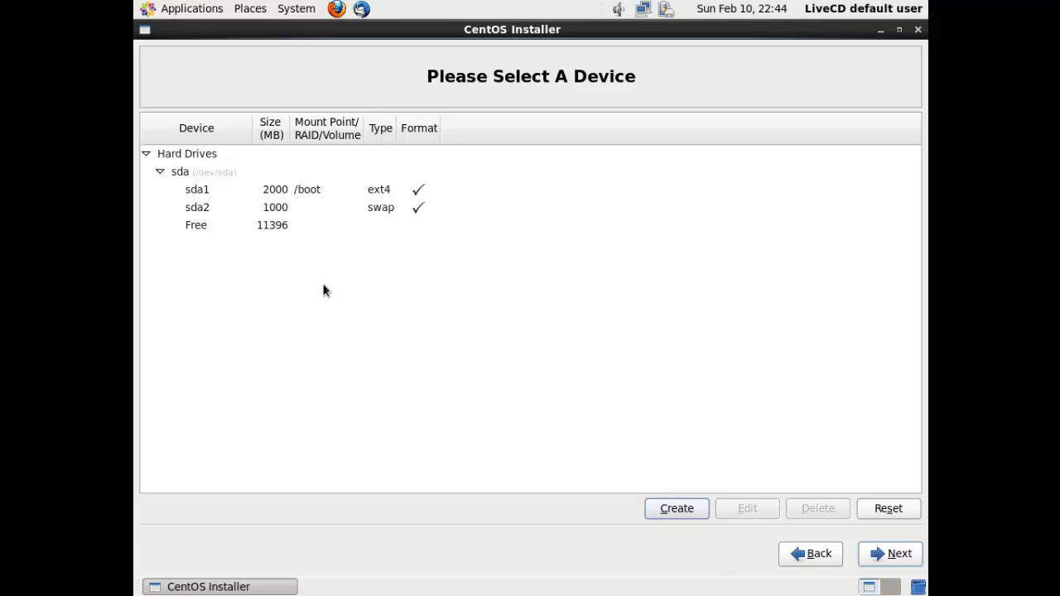
- Create a 4000 MB ext4 /home standard partition from the 11396 MB free space
{"action": "left_click", "coordinate": [284, 225]}
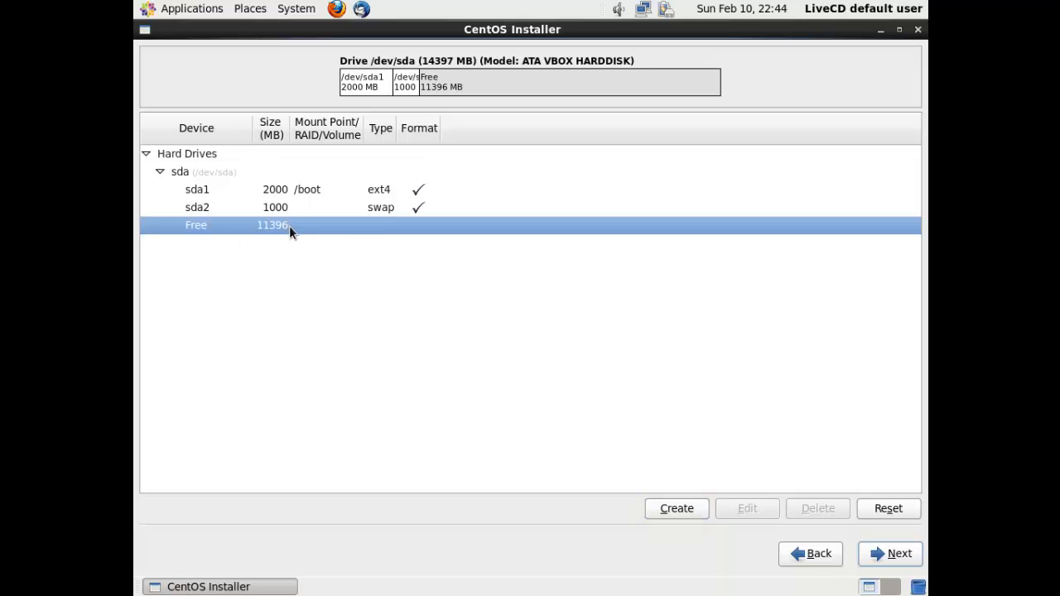
{"action": "left_click", "coordinate": [650, 513]}
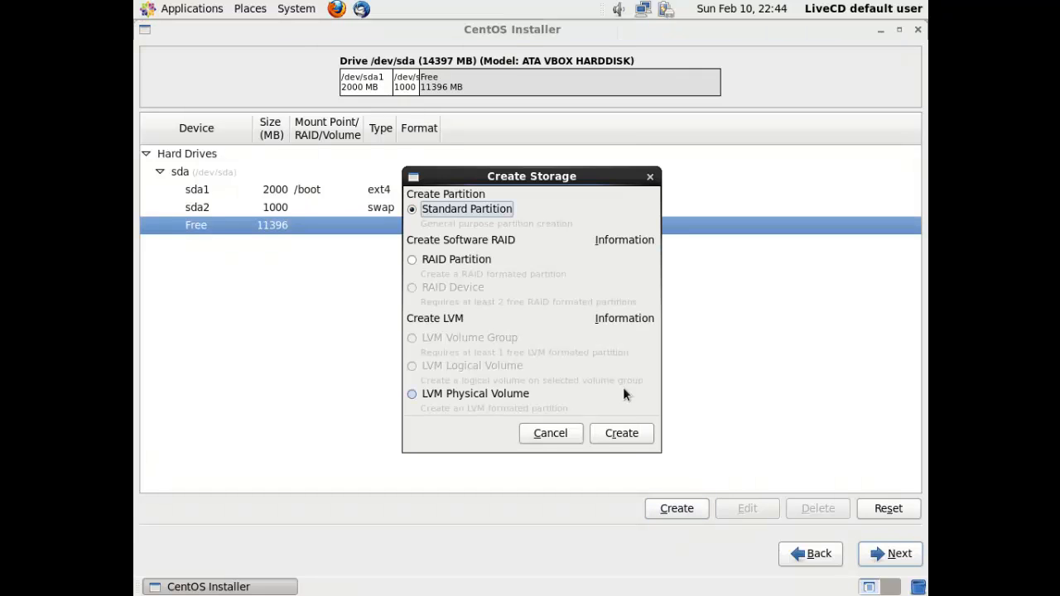
{"action": "left_click", "coordinate": [620, 431]}
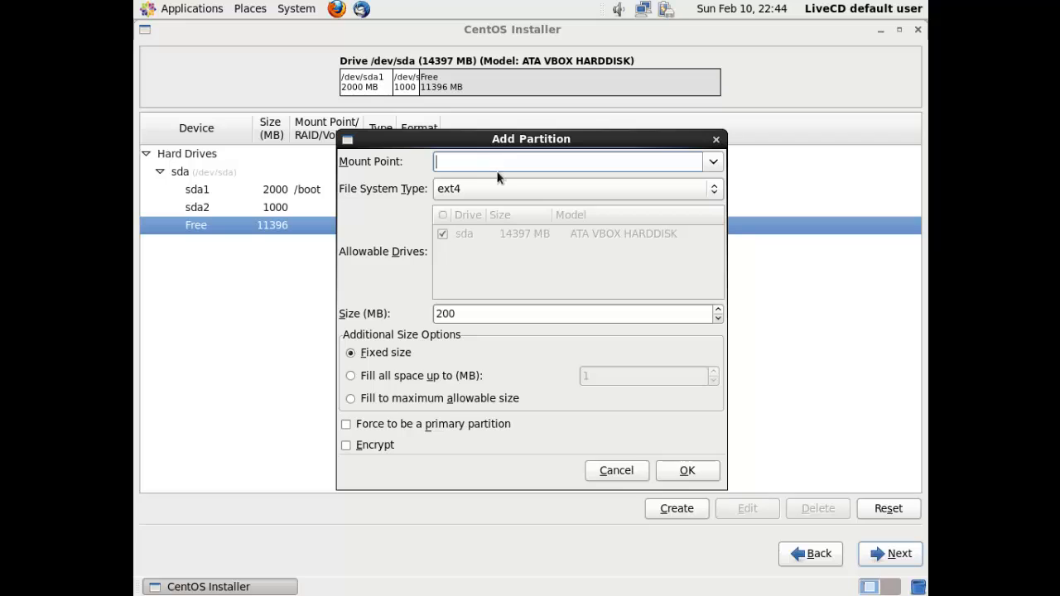
{"action": "type", "text": "4000"}
{"action": "key", "text": "BackSpace"}
{"action": "key", "text": "BackSpace"}
{"action": "key", "text": "BackSpace"}
{"action": "key", "text": "BackSpace"}
{"action": "left_click", "coordinate": [712, 165]}
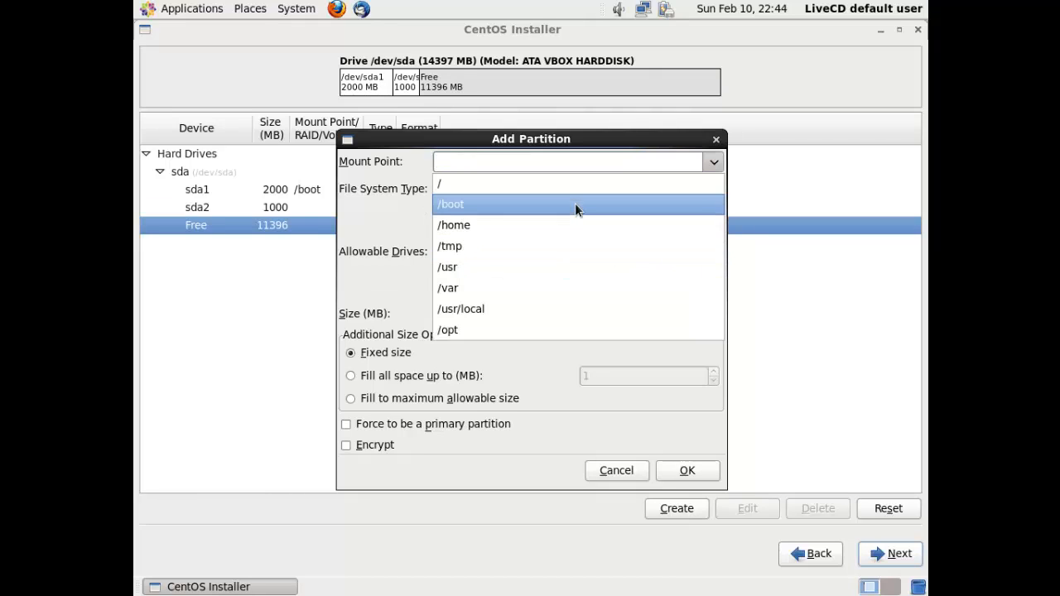
{"action": "left_click", "coordinate": [575, 225]}
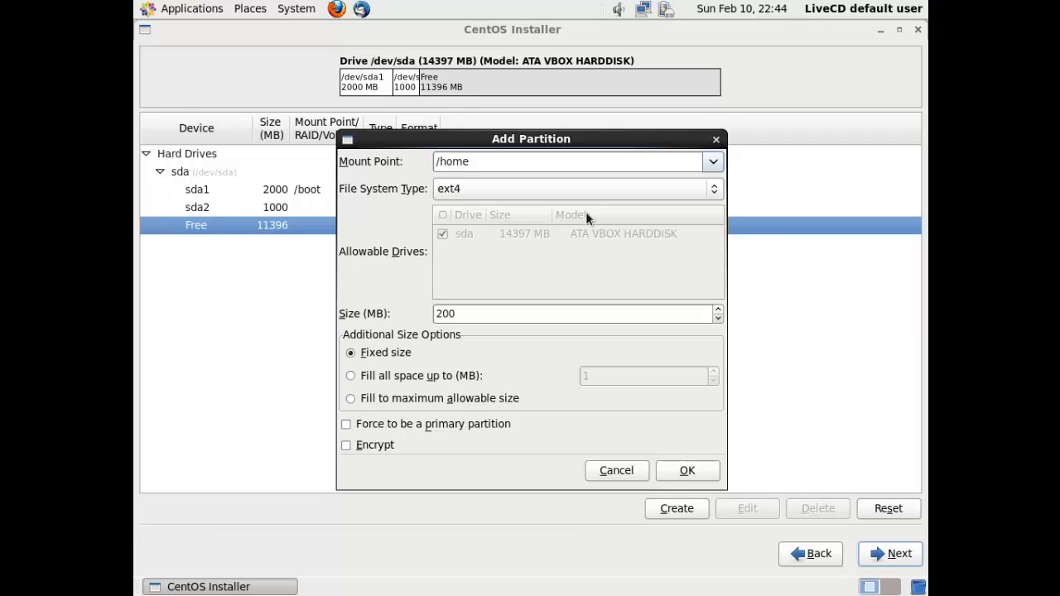
{"action": "left_click", "coordinate": [543, 313]}
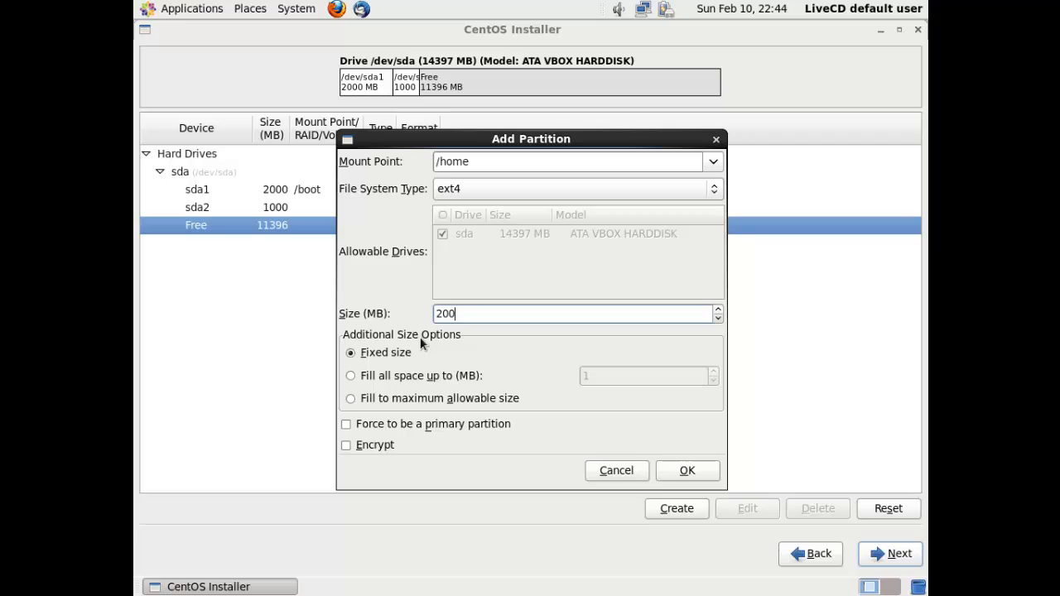
{"action": "key", "text": "BackSpace"}
{"action": "key", "text": "BackSpace"}
{"action": "key", "text": "BackSpace"}
{"action": "type", "text": "4000"}
{"action": "left_click", "coordinate": [707, 469]}
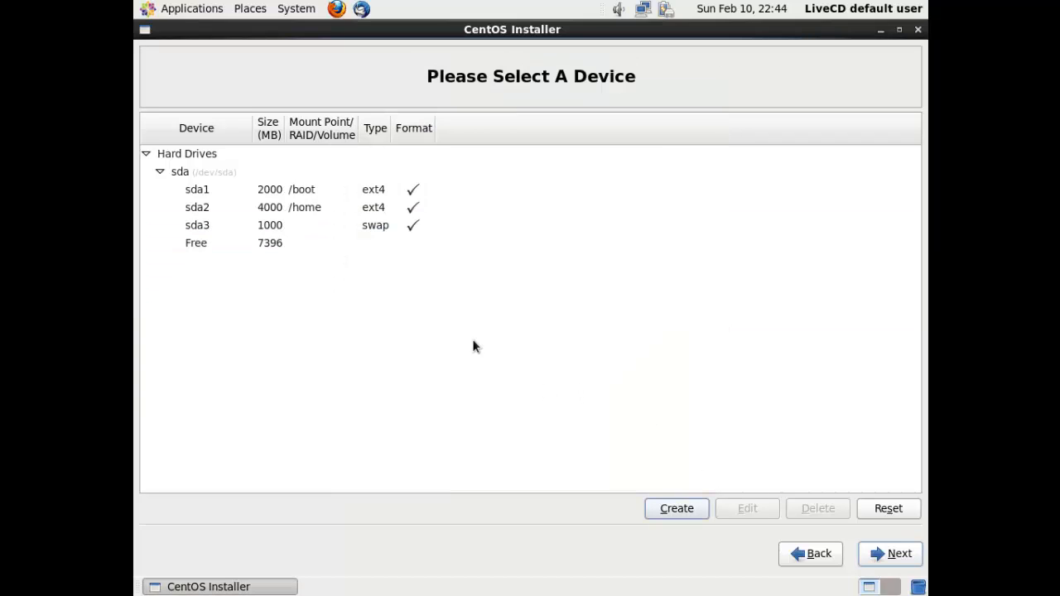
{"action": "left_click", "coordinate": [274, 247]}
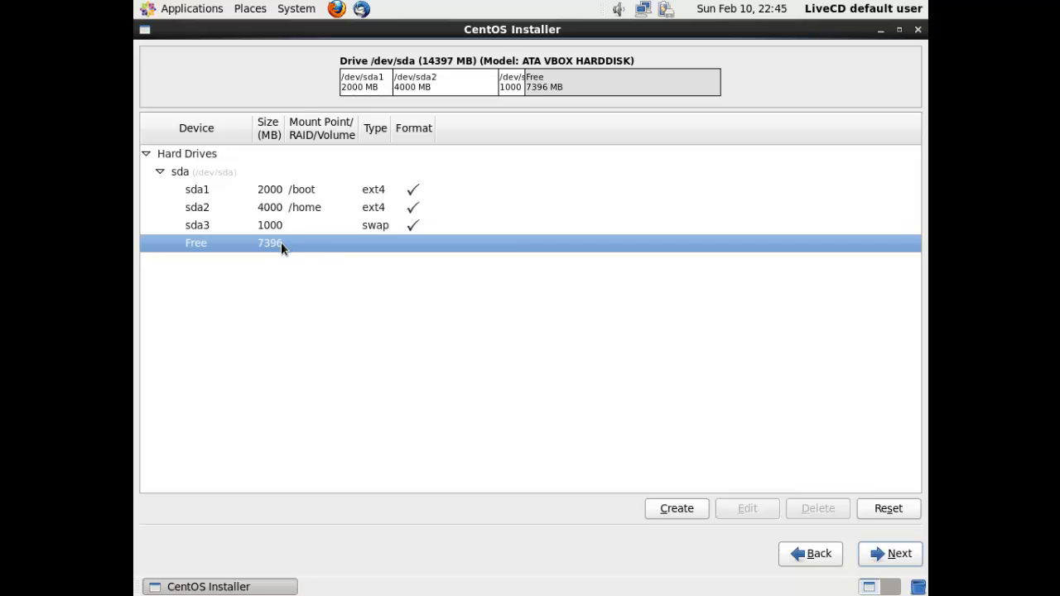
- Create a 7395 MB ext4 root (/) standard partition filling the remaining space
{"action": "left_click", "coordinate": [677, 508]}
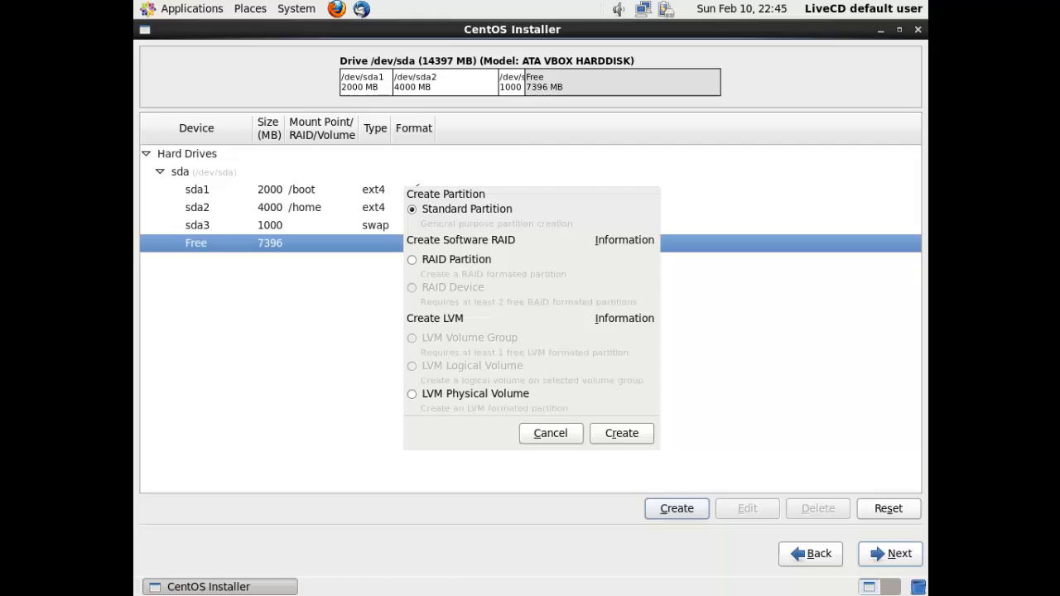
{"action": "left_click", "coordinate": [617, 435]}
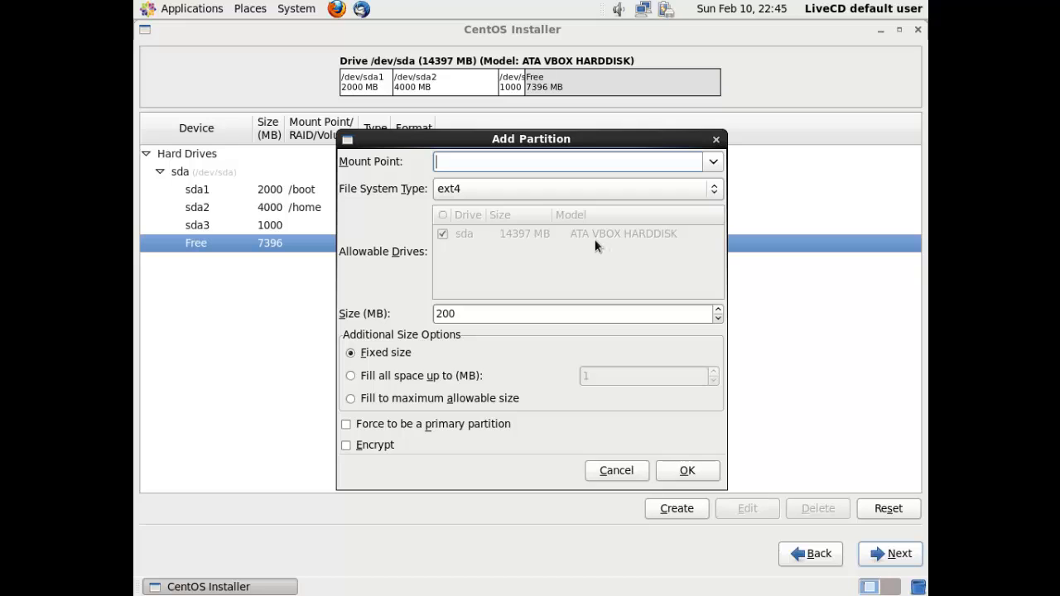
{"action": "left_click", "coordinate": [714, 161]}
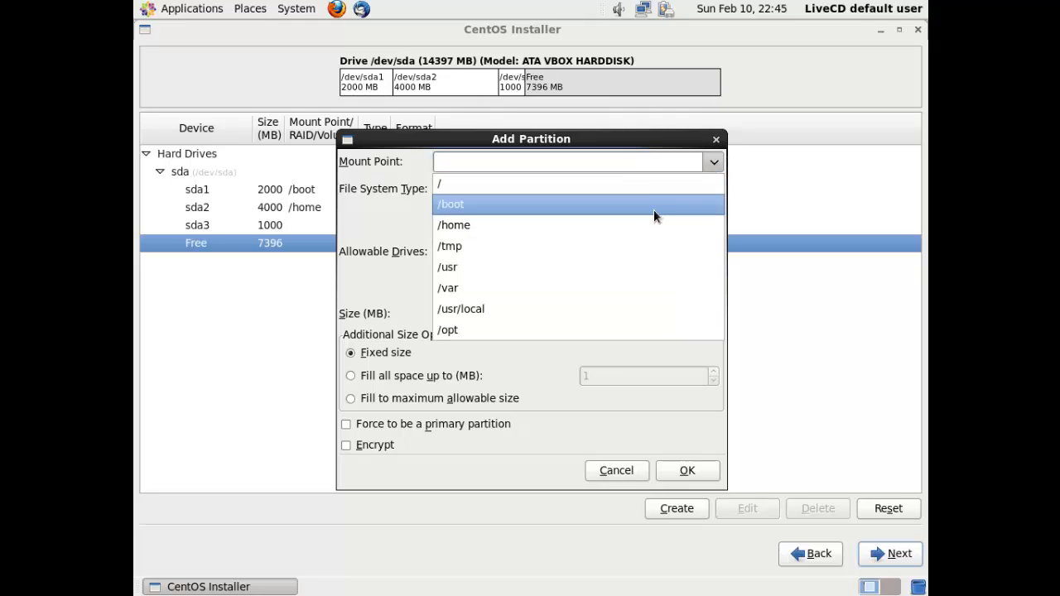
{"action": "left_click", "coordinate": [648, 183]}
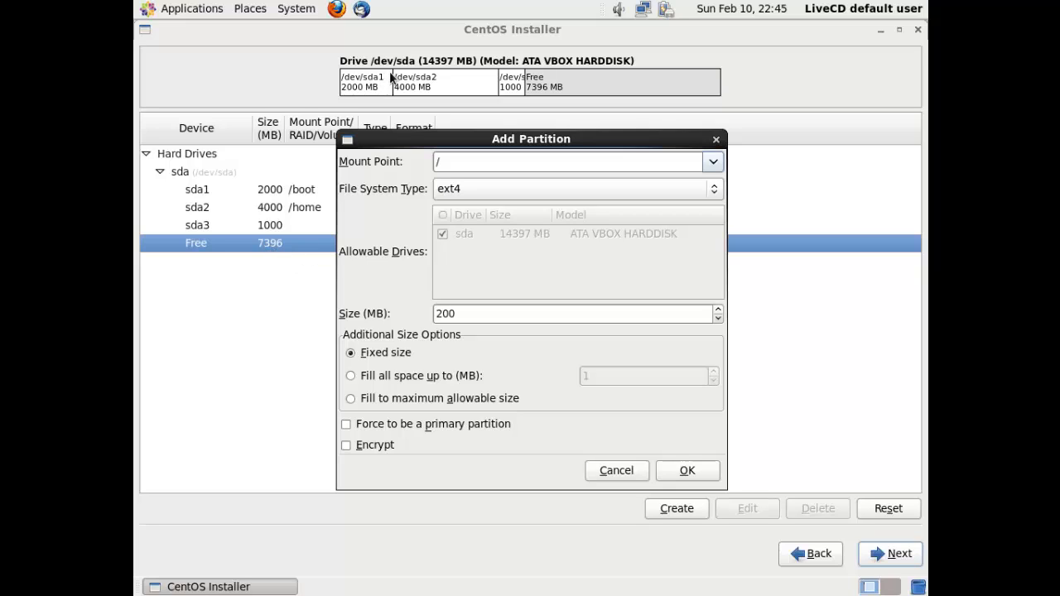
{"action": "left_click", "coordinate": [463, 313]}
{"action": "left_click_drag", "start_coordinate": [464, 313], "coordinate": [434, 313]}
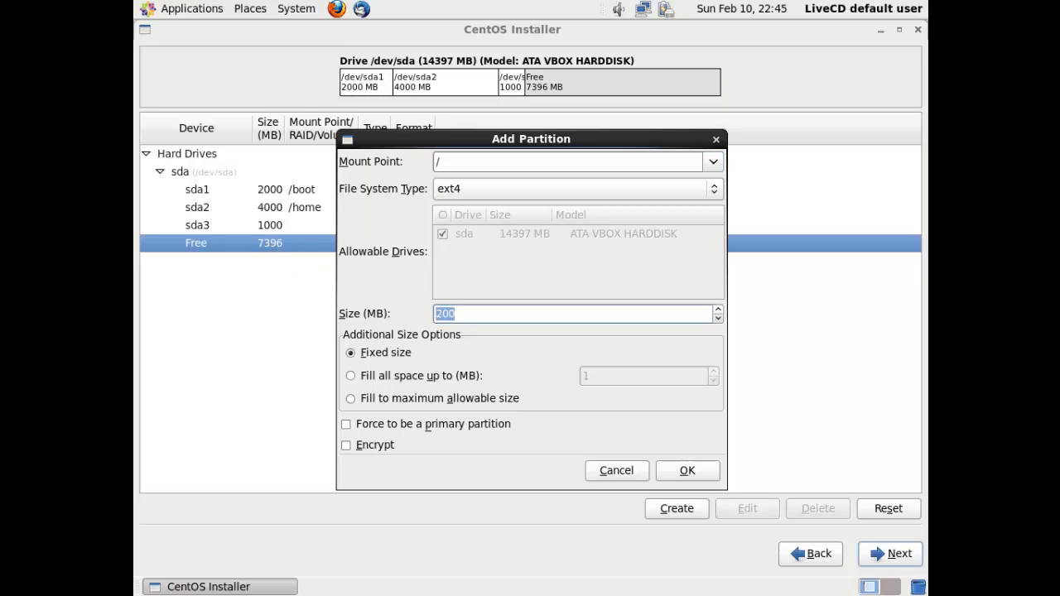
{"action": "type", "text": "7395"}
{"action": "left_click", "coordinate": [687, 472]}
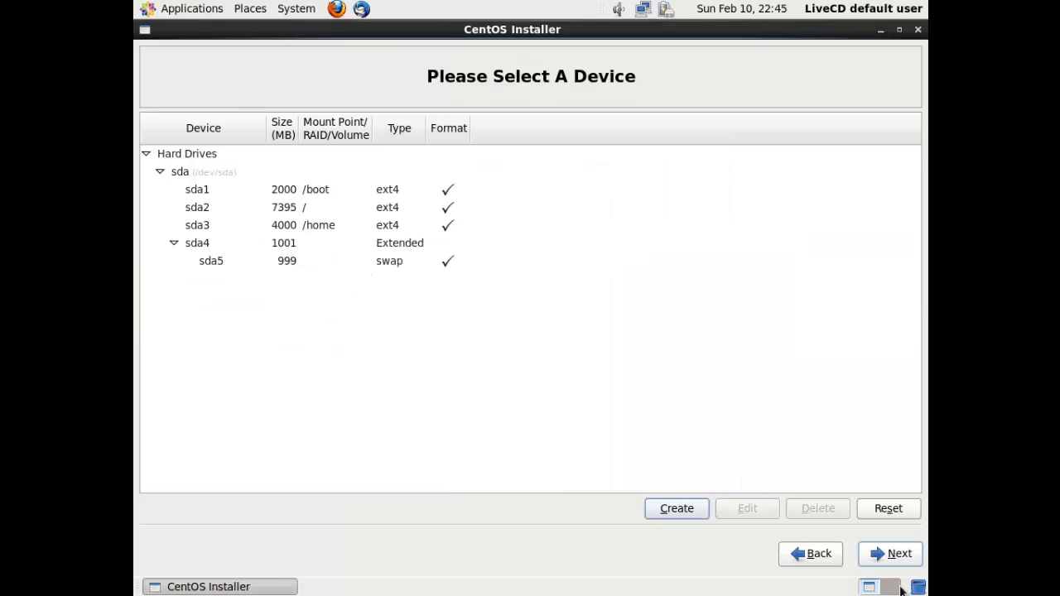
- Accept the partition layout, approve formatting /dev/sda, and confirm writing changes
{"action": "left_click", "coordinate": [899, 556]}
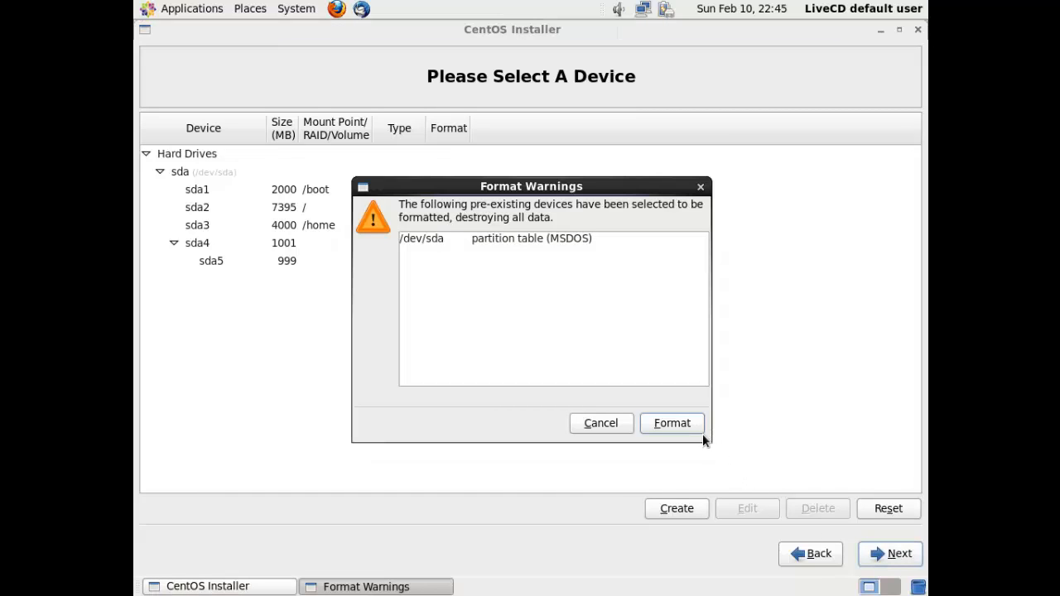
{"action": "left_click", "coordinate": [696, 426]}
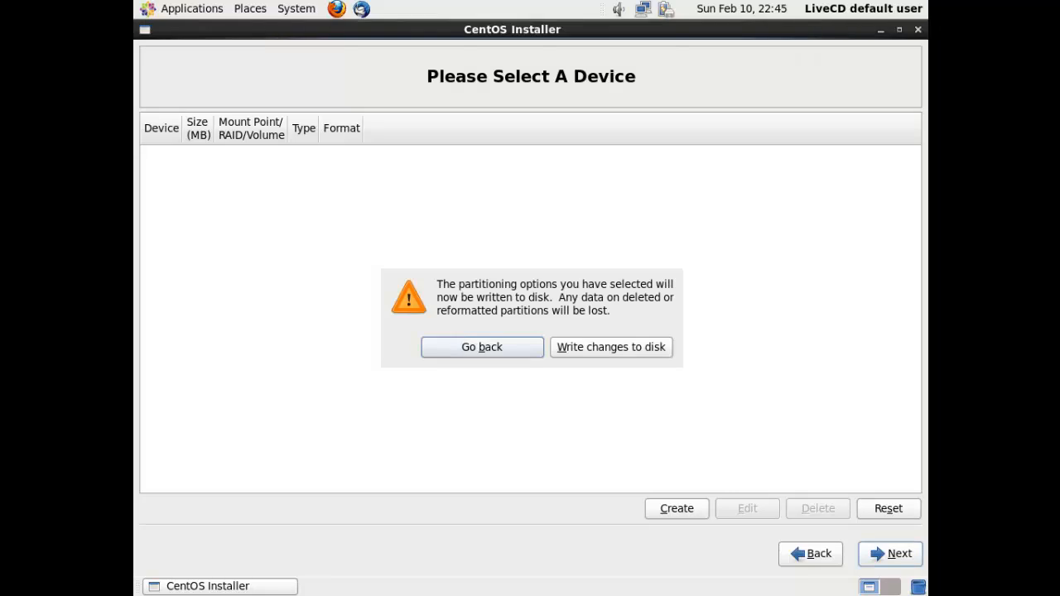
{"action": "left_click", "coordinate": [661, 356]}
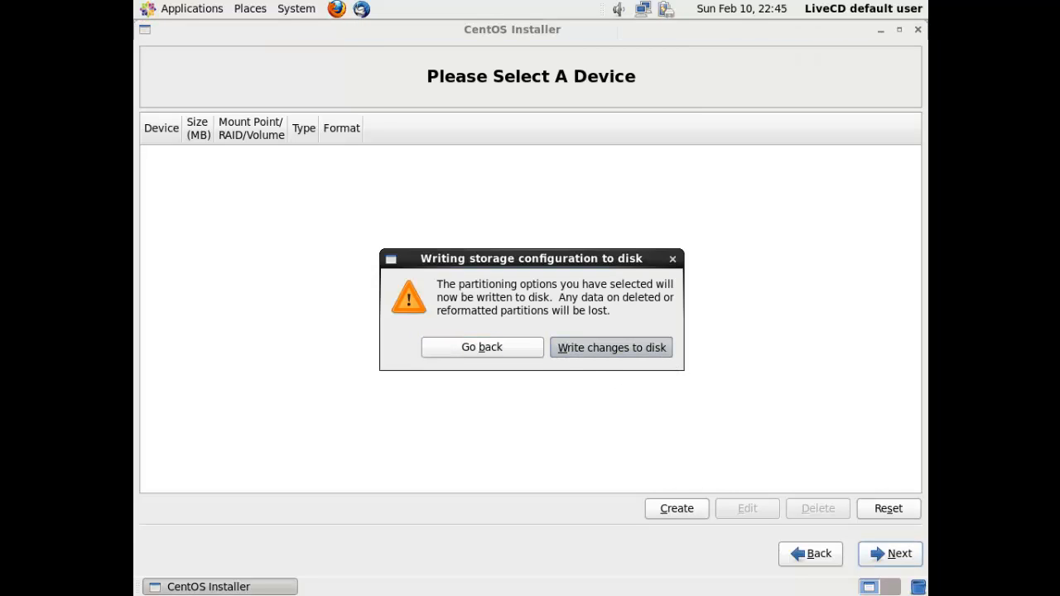
- Write the partitions to disk and accept the default boot loader settings
{"action": "left_click", "coordinate": [639, 351]}
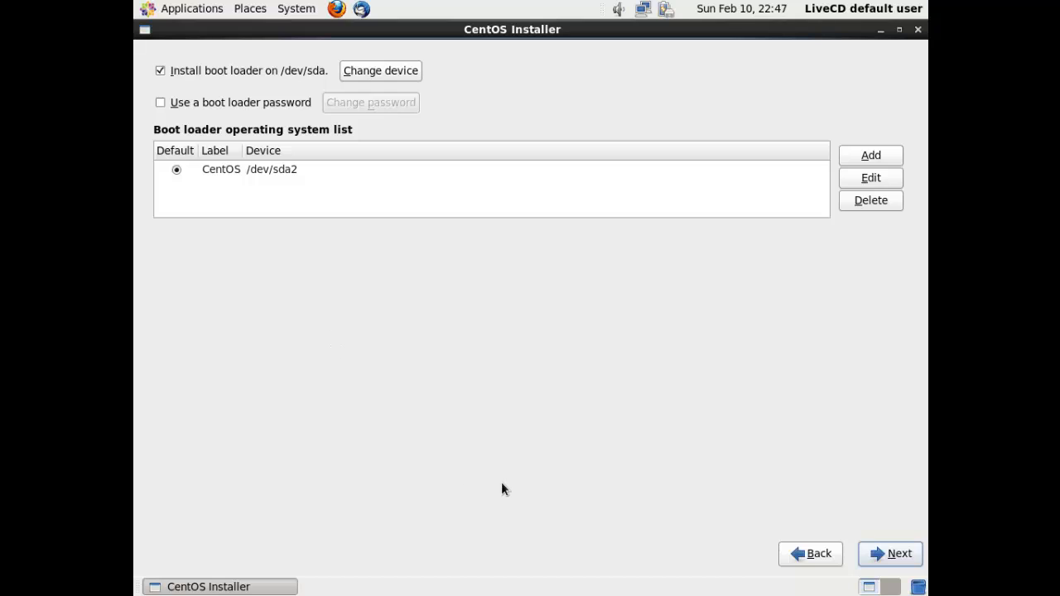
{"action": "left_click", "coordinate": [890, 554]}
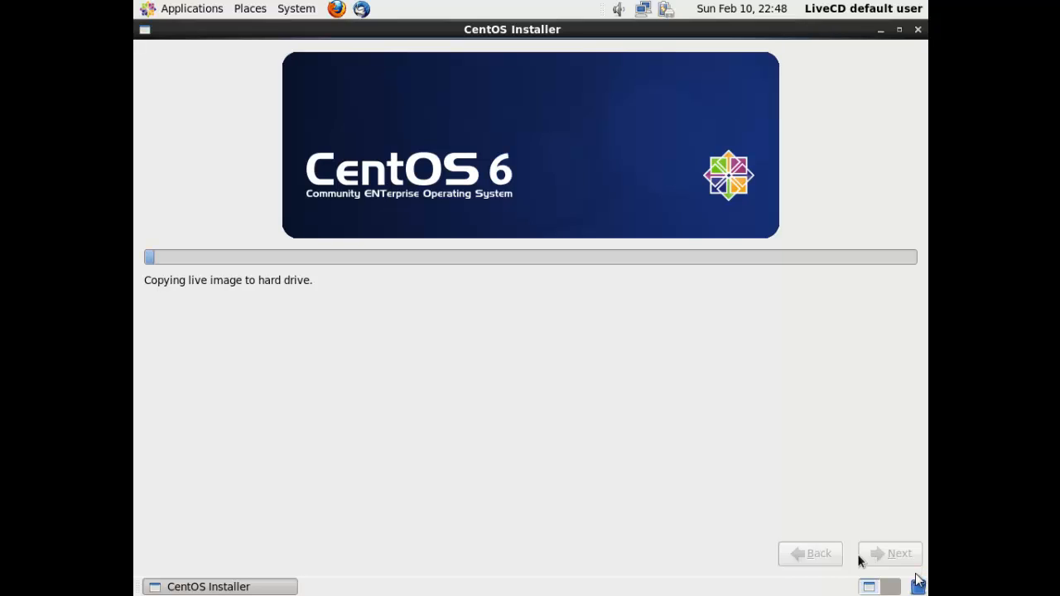
- Exit full-screen so the CentOS VM shows in a normal window
{"action": "mouse_move", "coordinate": [917, 580]}
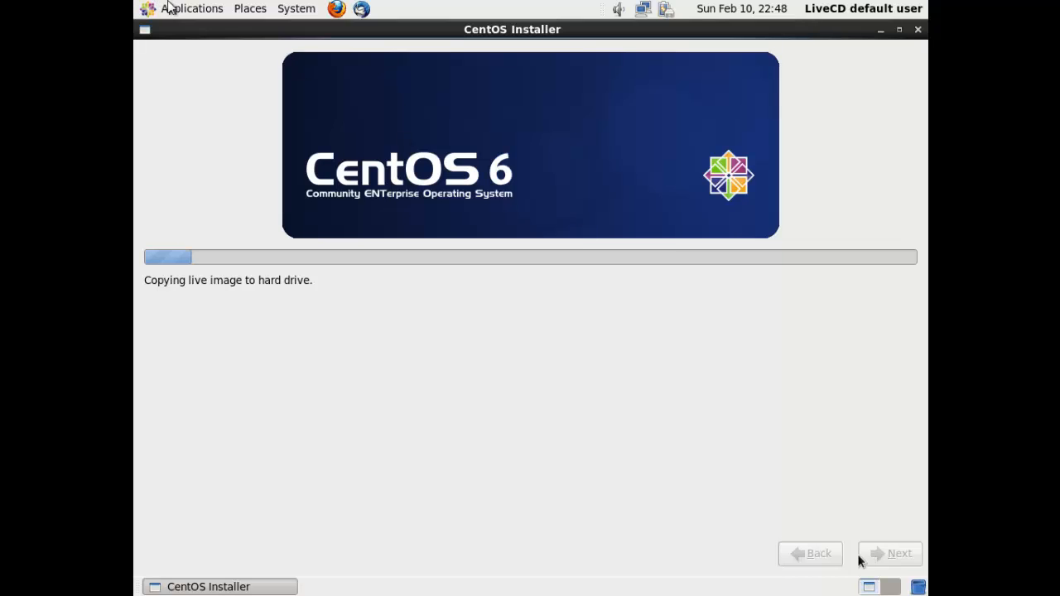
{"action": "mouse_move", "coordinate": [470, 595]}
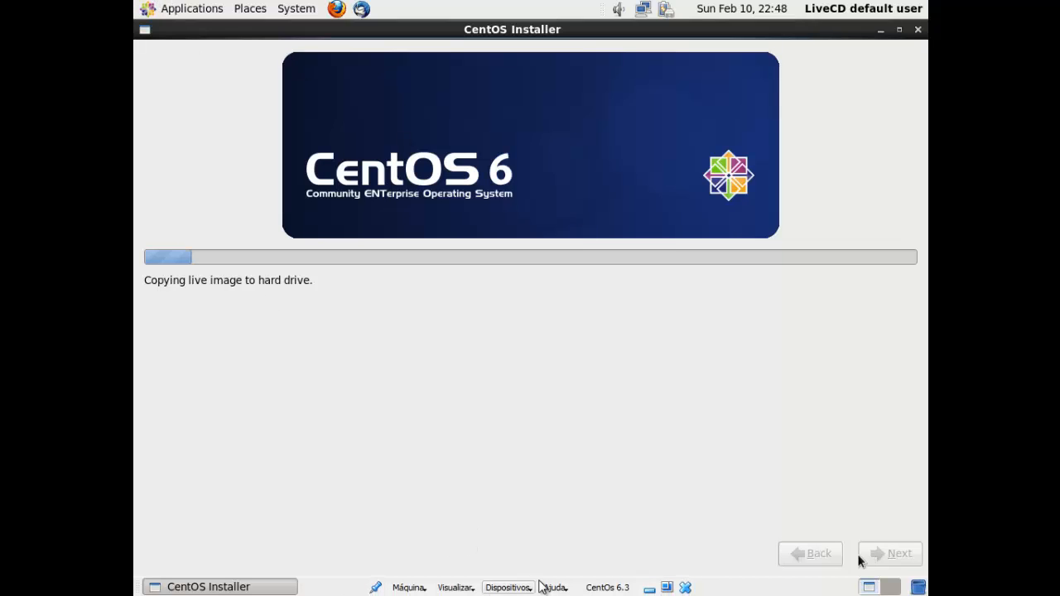
{"action": "left_click", "coordinate": [667, 588]}
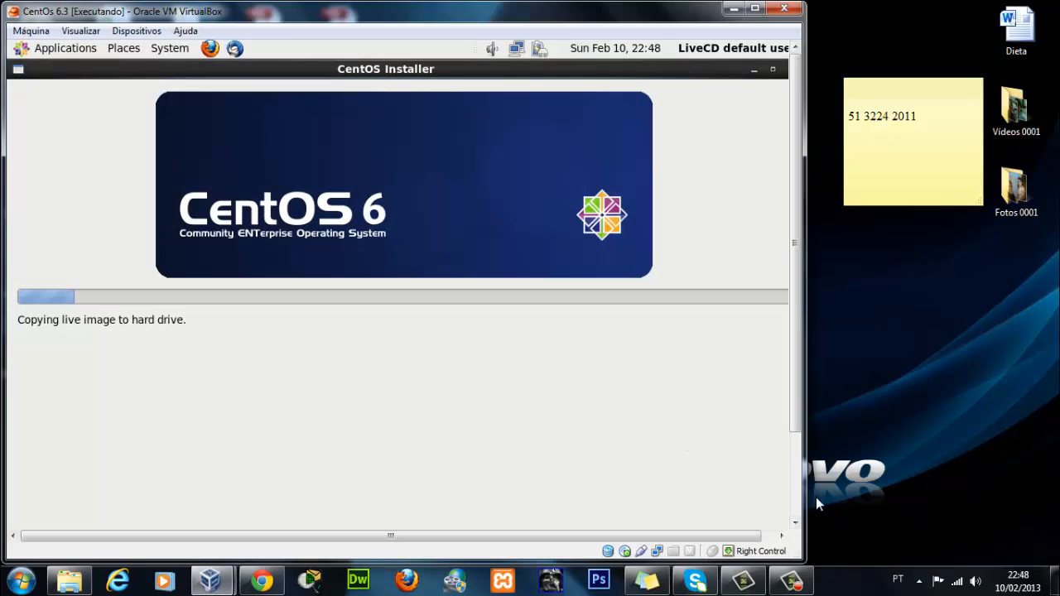
- Let the installation run until the Congratulations screen appears
{"action": "mouse_move", "coordinate": [801, 582]}
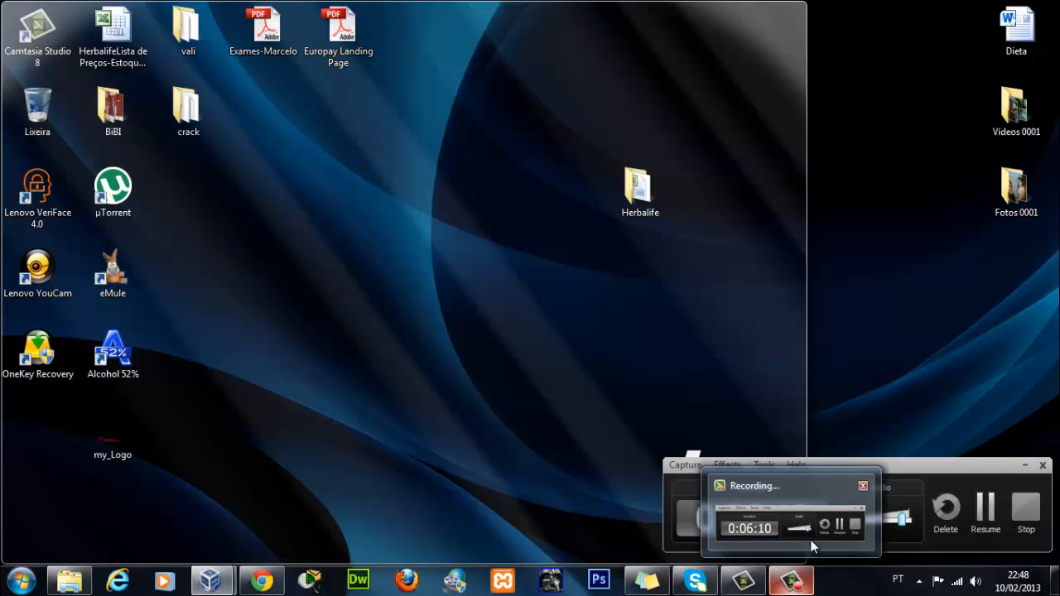
{"action": "left_click", "coordinate": [810, 539]}
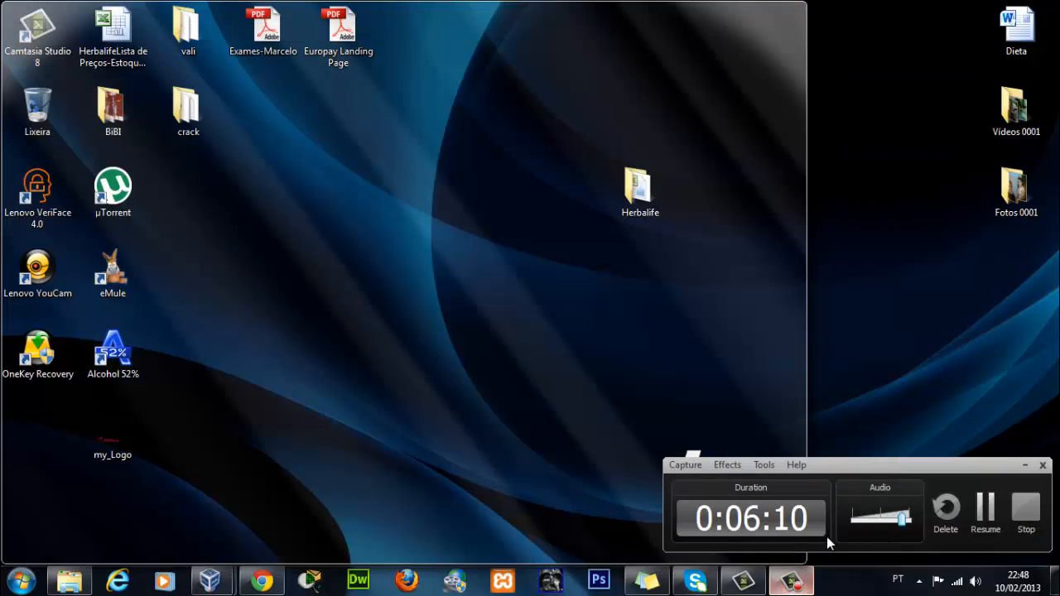
{"action": "left_click", "coordinate": [999, 523]}
{"action": "left_click", "coordinate": [1000, 518]}
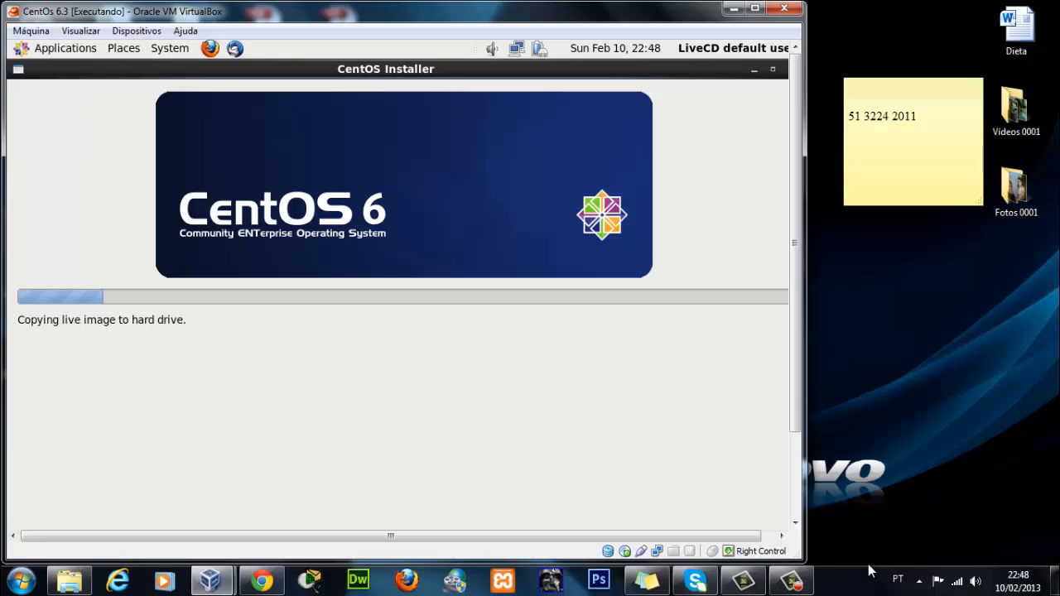
{"action": "left_click", "coordinate": [806, 582]}
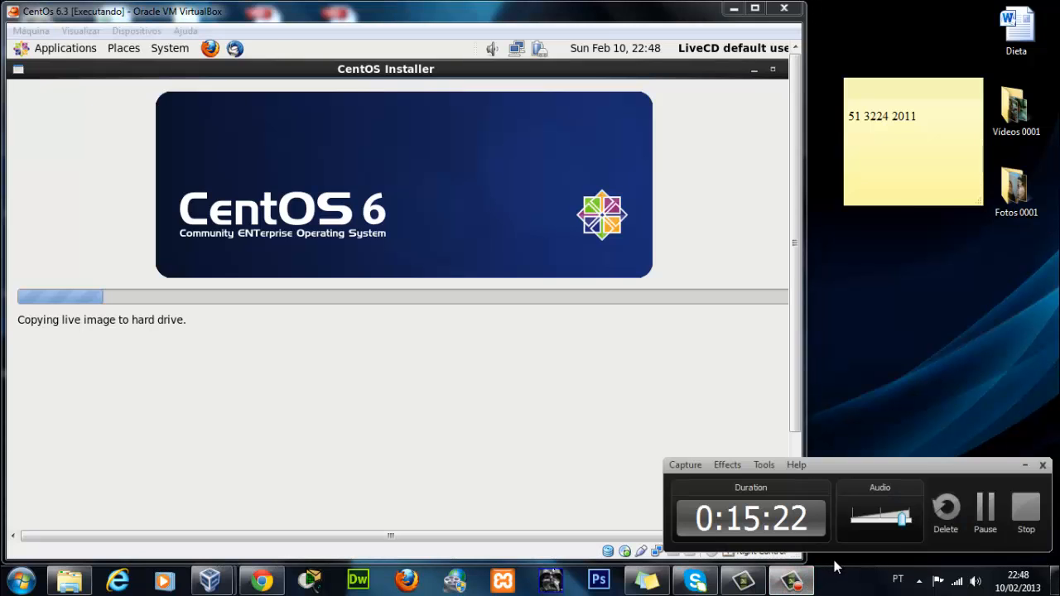
{"action": "left_click", "coordinate": [993, 522]}
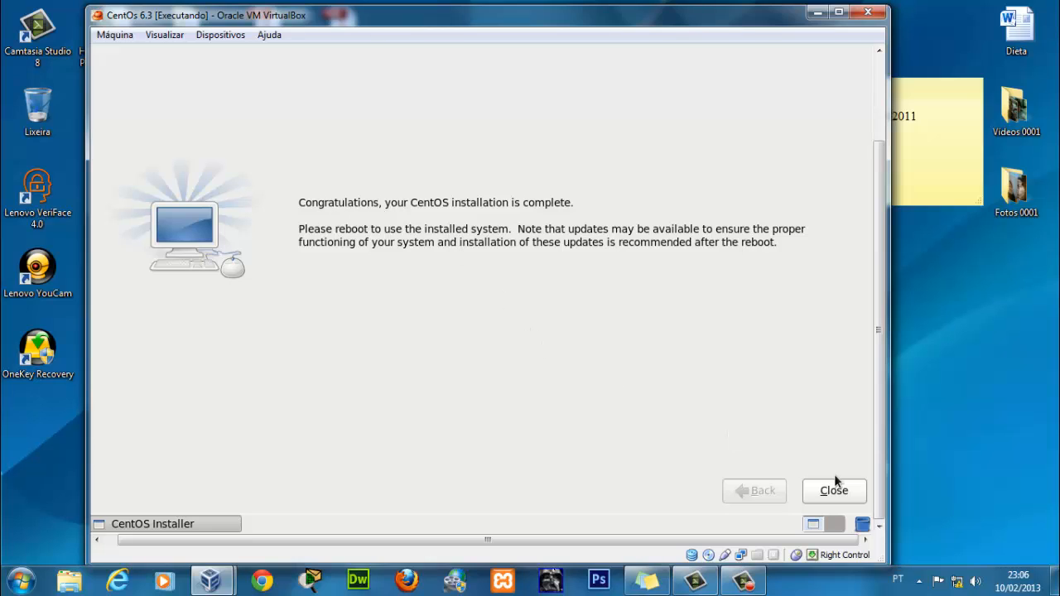
- Close the finished installer, then restart the live CentOS session via System > Shut Down > Restart
{"action": "left_click", "coordinate": [860, 494]}
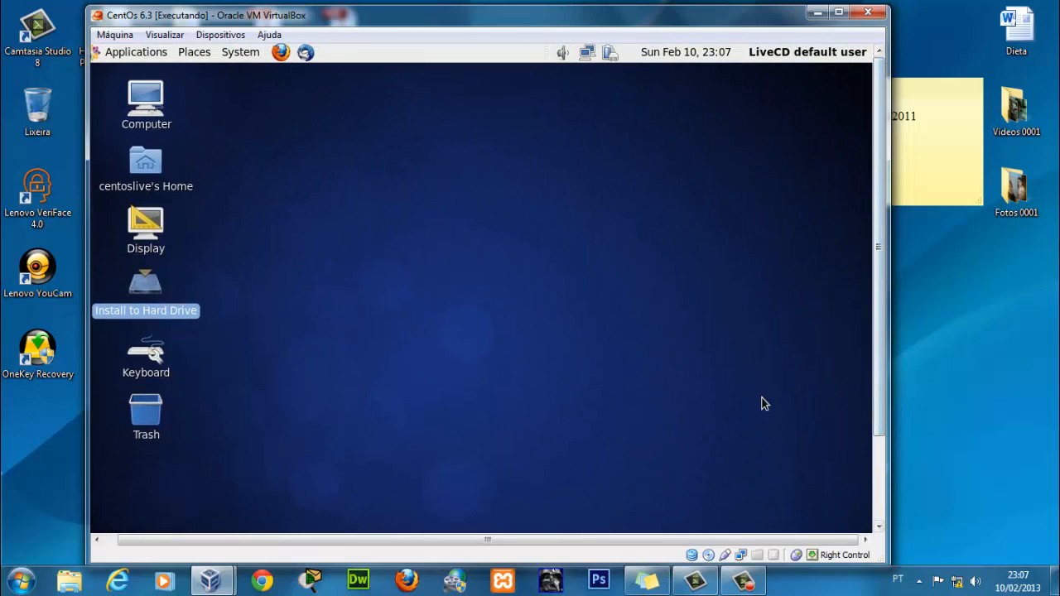
{"action": "left_click", "coordinate": [239, 52]}
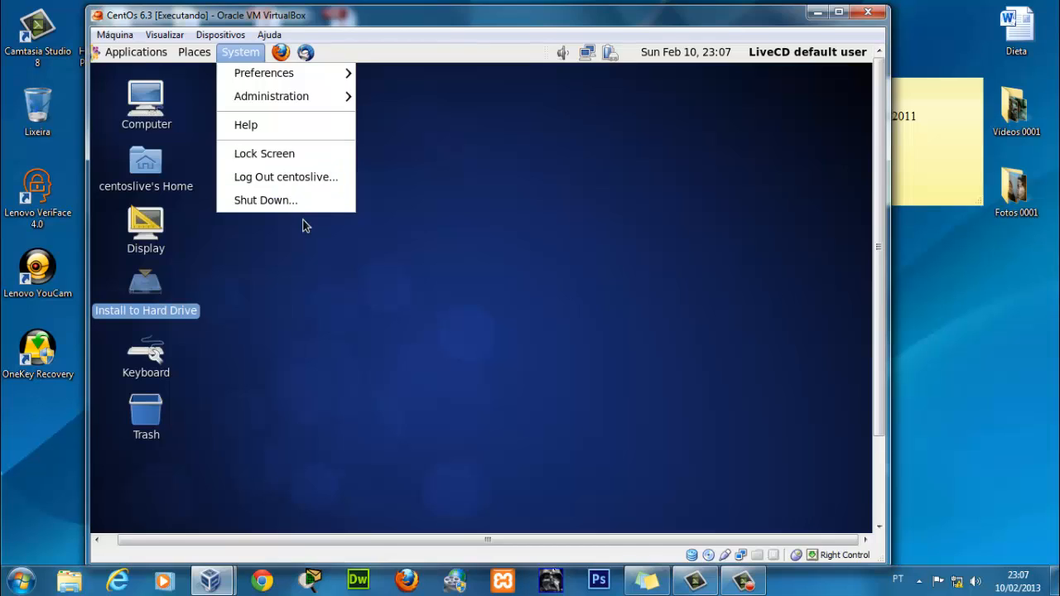
{"action": "left_click", "coordinate": [267, 201]}
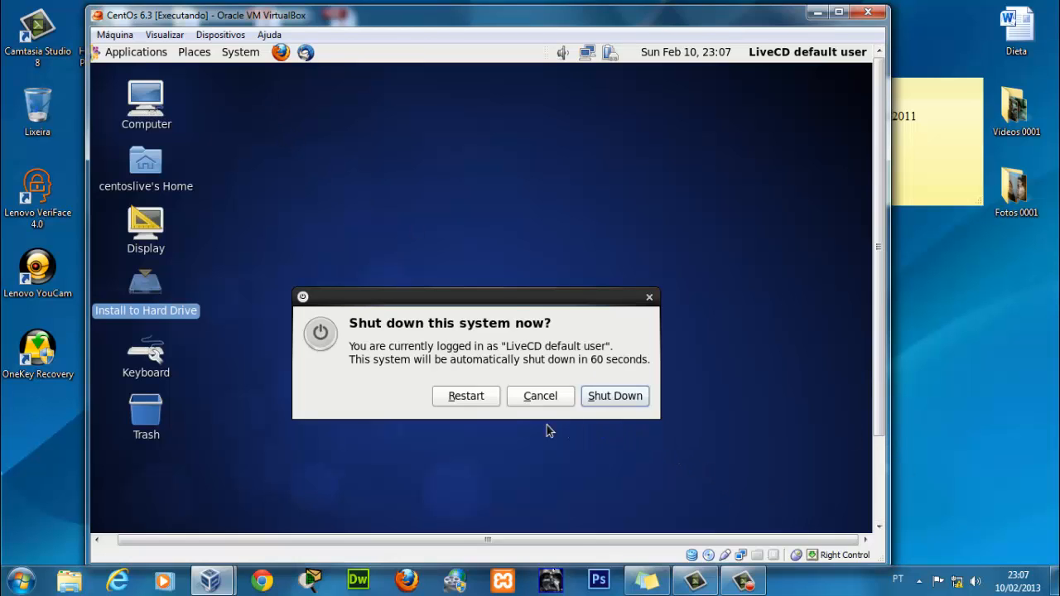
{"action": "left_click", "coordinate": [466, 396]}
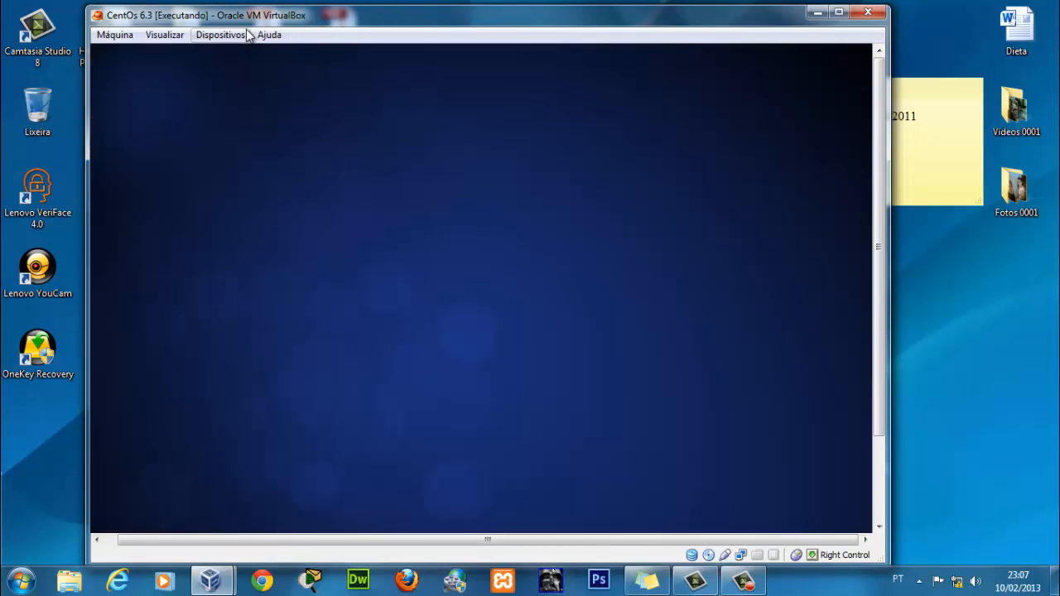
- Eject the live CD via Dispositivos > Remover disco do drive virtual, choosing Forçar Desmontagem
{"action": "left_click", "coordinate": [247, 35]}
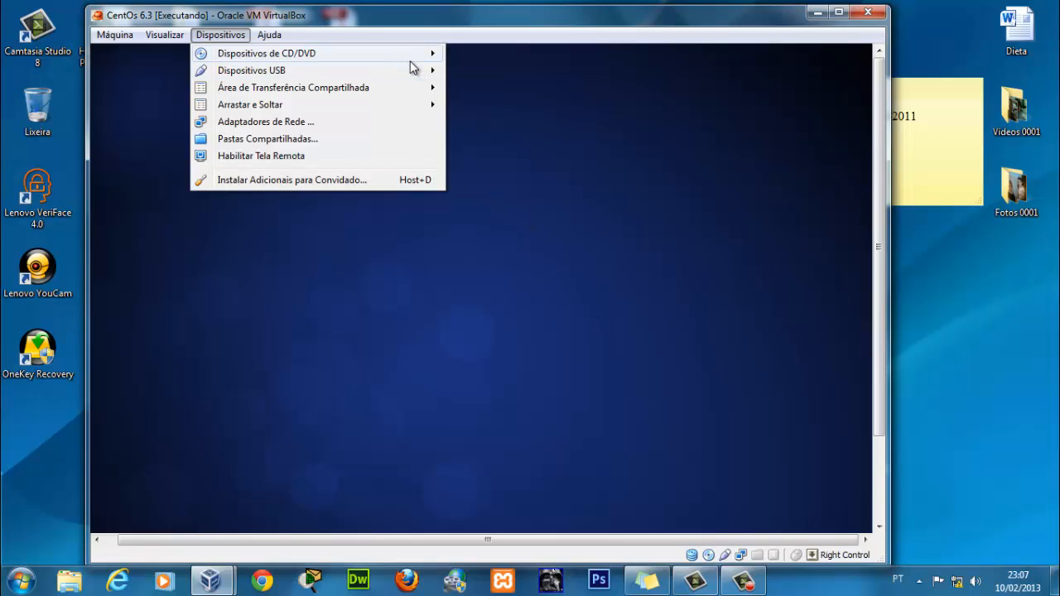
{"action": "mouse_move", "coordinate": [418, 55]}
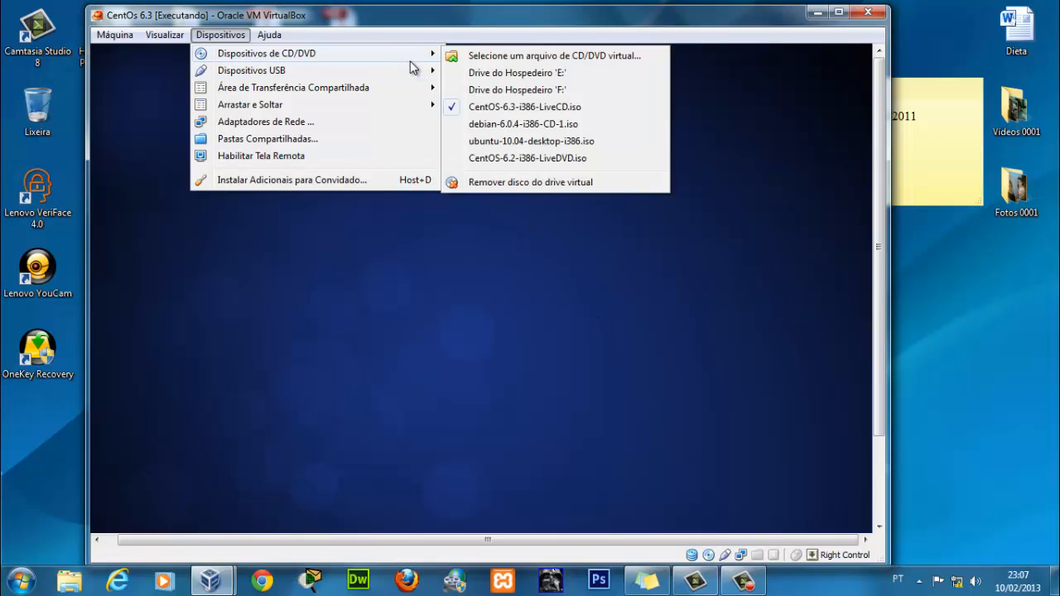
{"action": "left_click", "coordinate": [534, 182]}
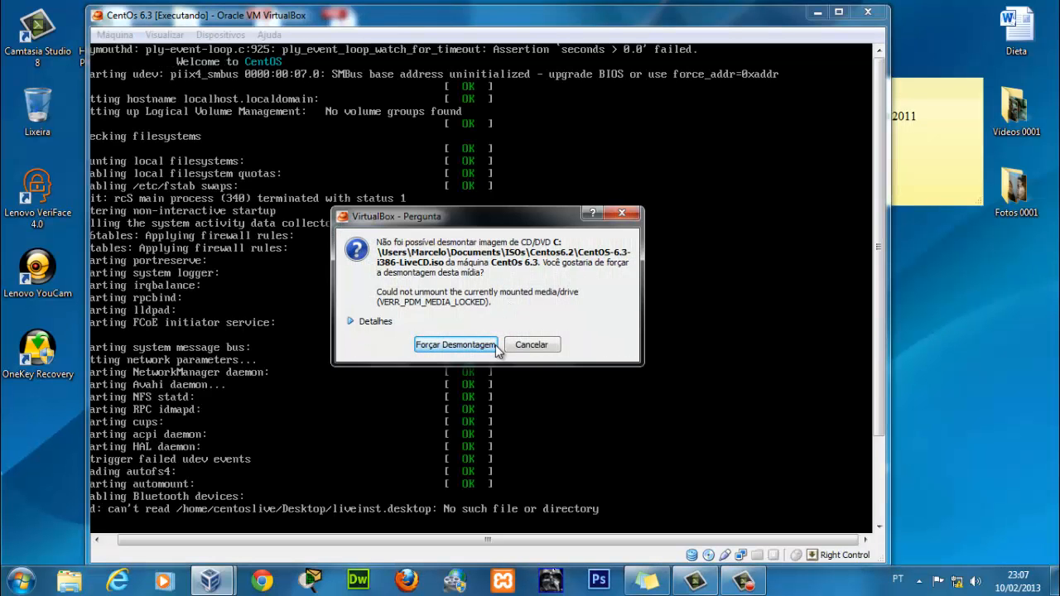
{"action": "left_click", "coordinate": [494, 343]}
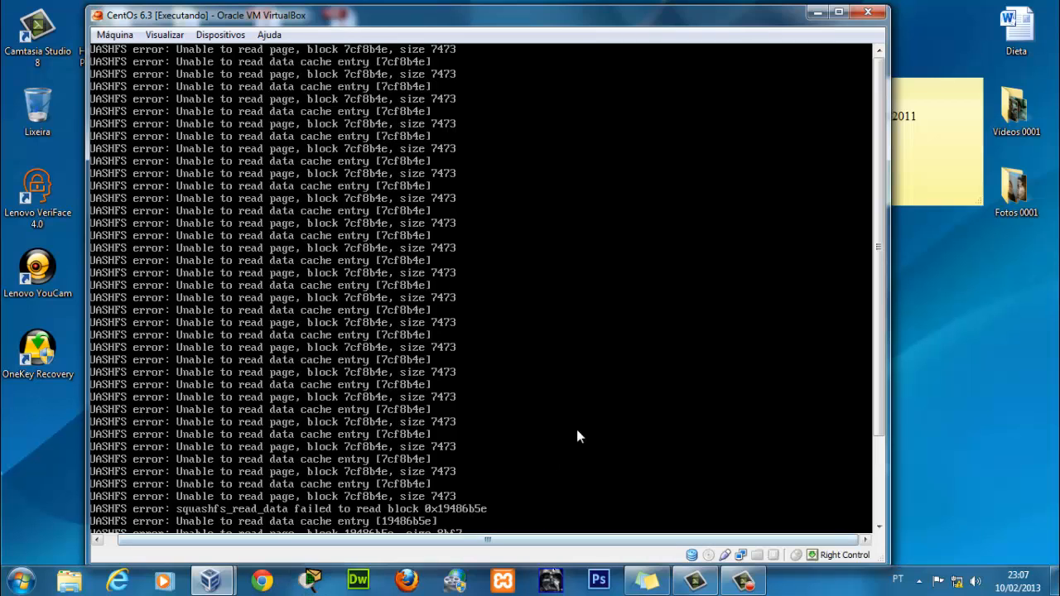
{"action": "left_click_drag", "start_coordinate": [878, 429], "coordinate": [880, 527]}
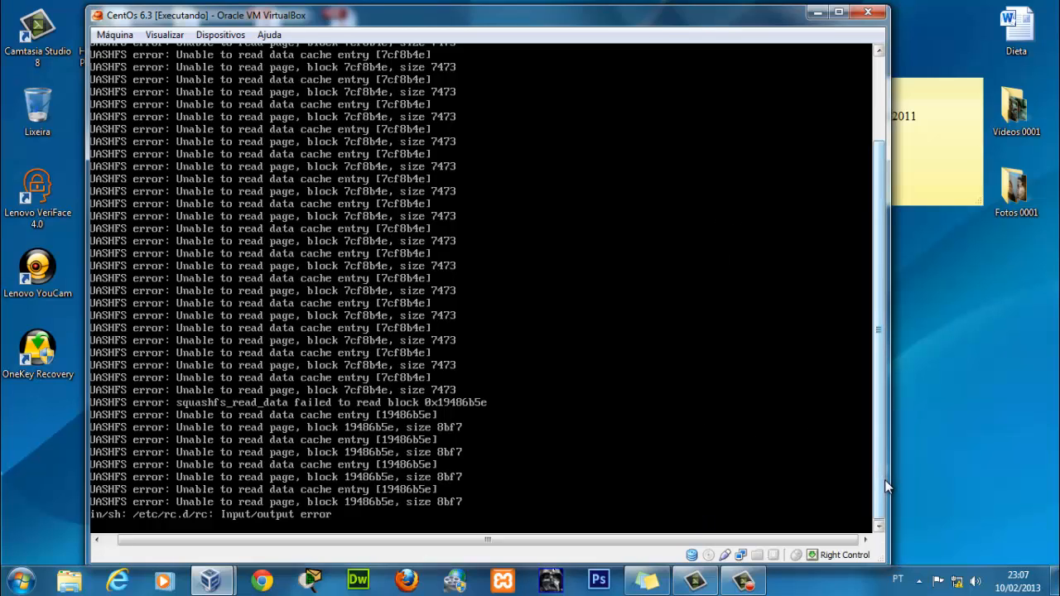
- Close the VM window and confirm powering off with Desligar a máquina
{"action": "left_click", "coordinate": [867, 11]}
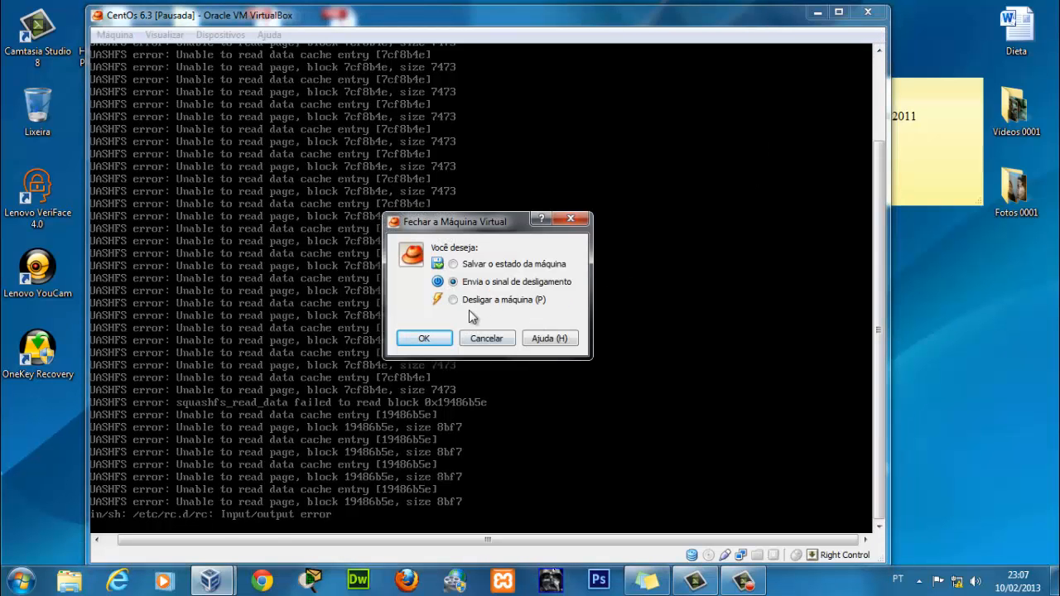
{"action": "left_click", "coordinate": [453, 300]}
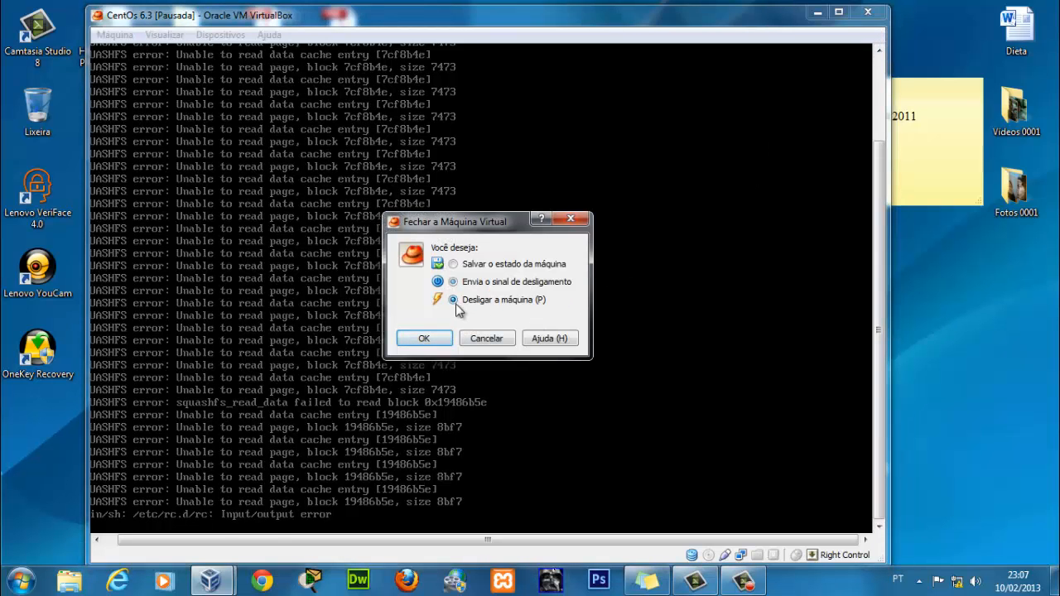
{"action": "left_click", "coordinate": [423, 340]}
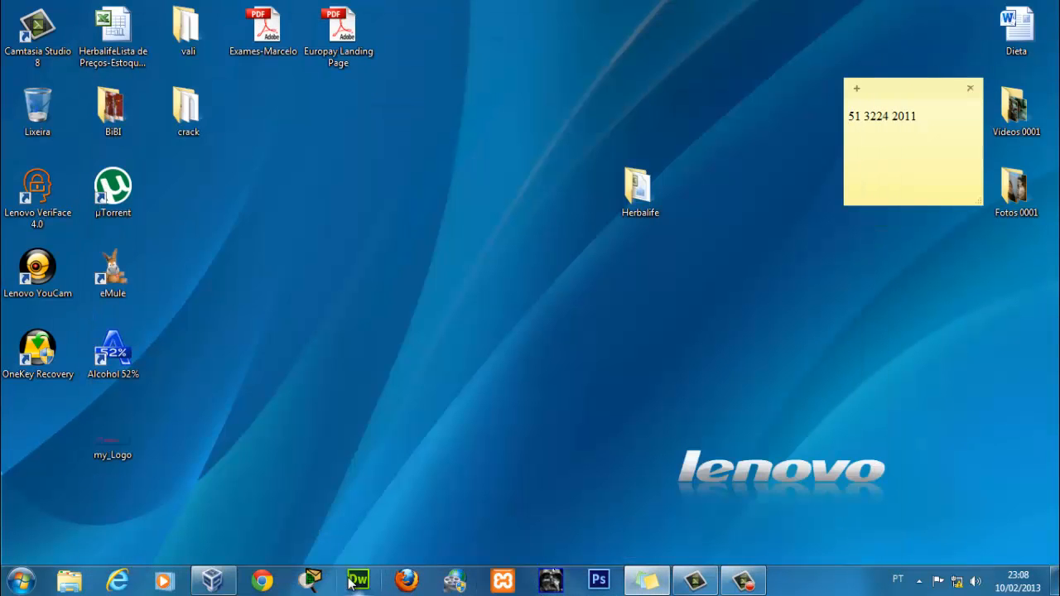
- Bring the VirtualBox Manager back up from the taskbar, leaving the machine menu unused
{"action": "left_click", "coordinate": [212, 579]}
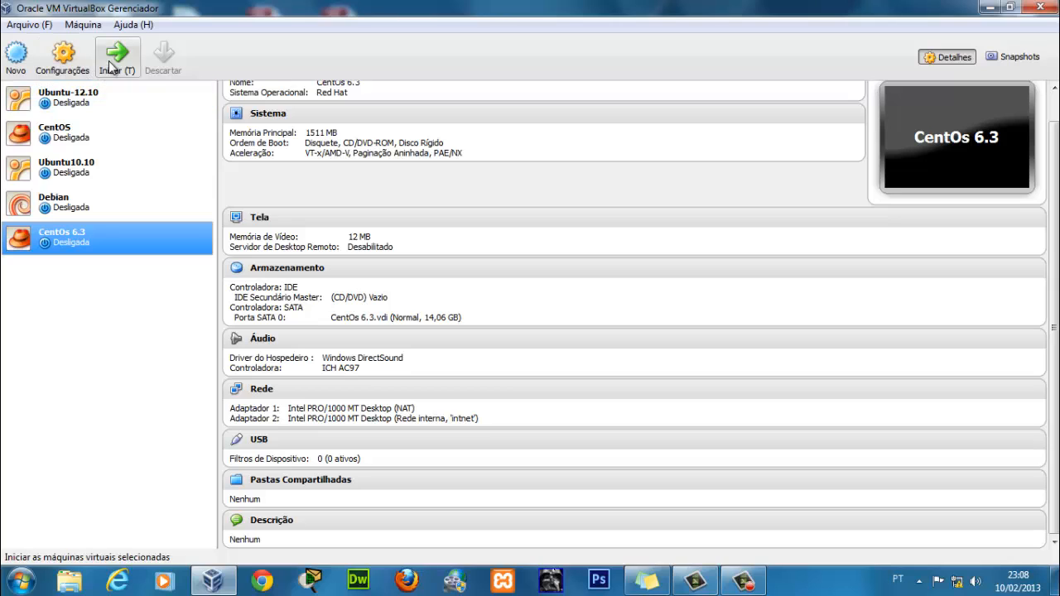
{"action": "left_click", "coordinate": [133, 24]}
{"action": "mouse_move", "coordinate": [83, 24]}
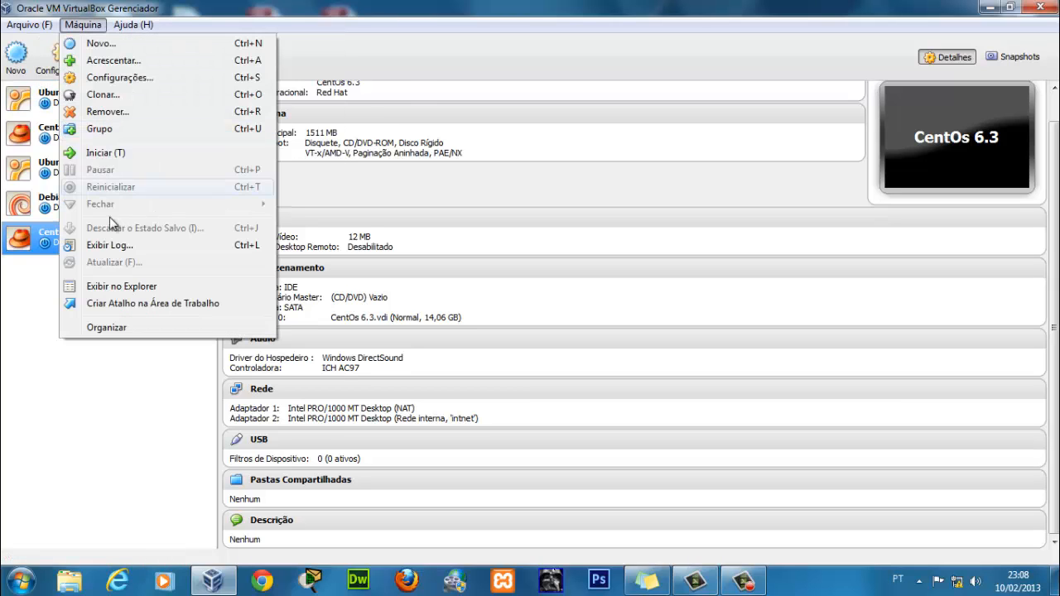
{"action": "left_click", "coordinate": [141, 385]}
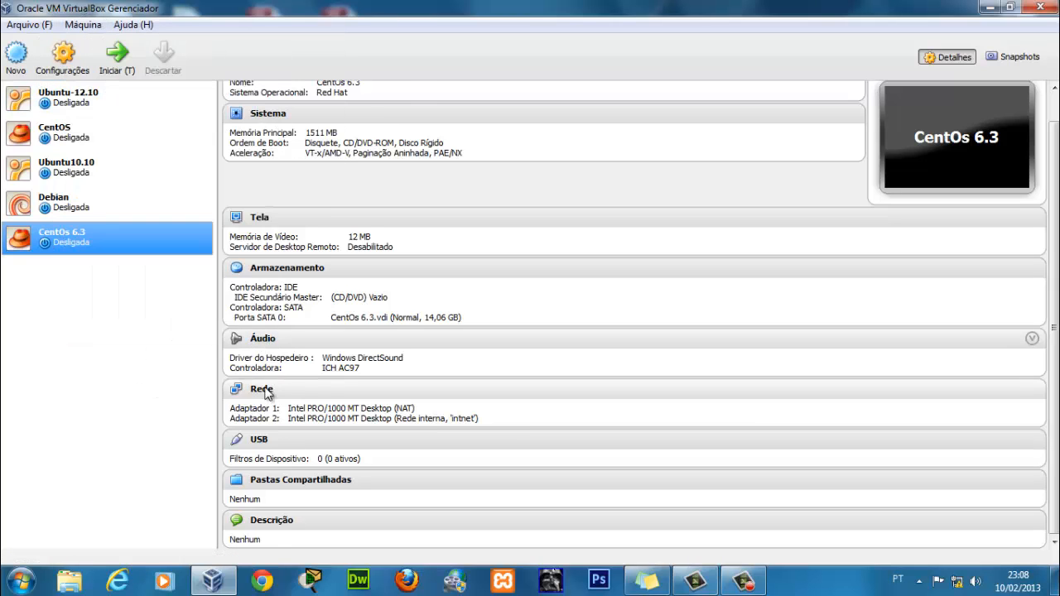
- Check the Armazenamento settings show no disc, then start CentOs 6.3 with Iniciar
{"action": "left_click", "coordinate": [306, 270]}
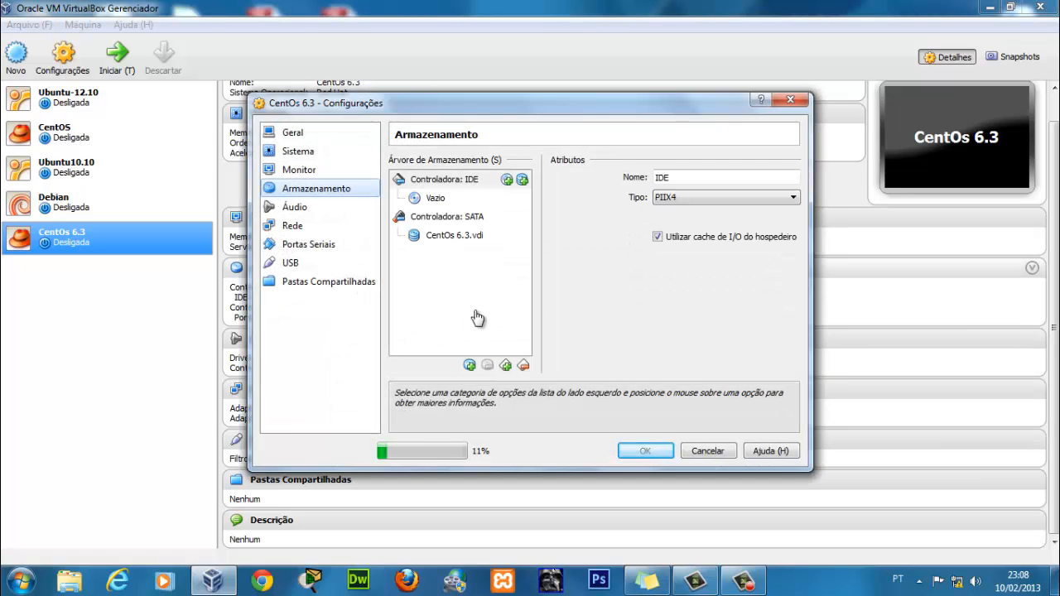
{"action": "left_click", "coordinate": [790, 102]}
{"action": "left_click", "coordinate": [106, 72]}
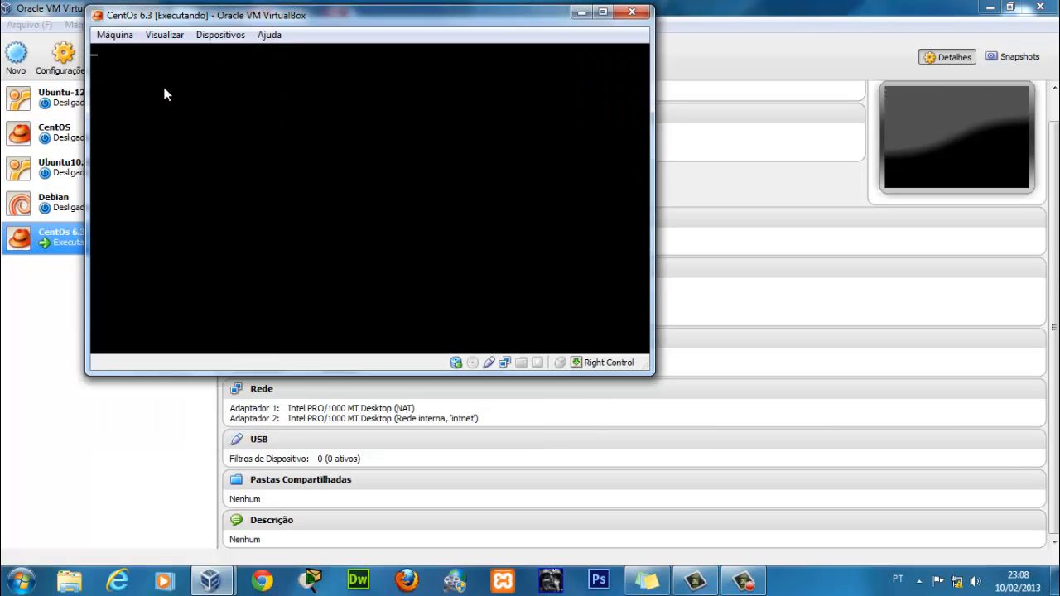
- Move the CentOS VM window aside and maximize it while the installed system boots
{"action": "left_click_drag", "start_coordinate": [402, 14], "coordinate": [536, 41]}
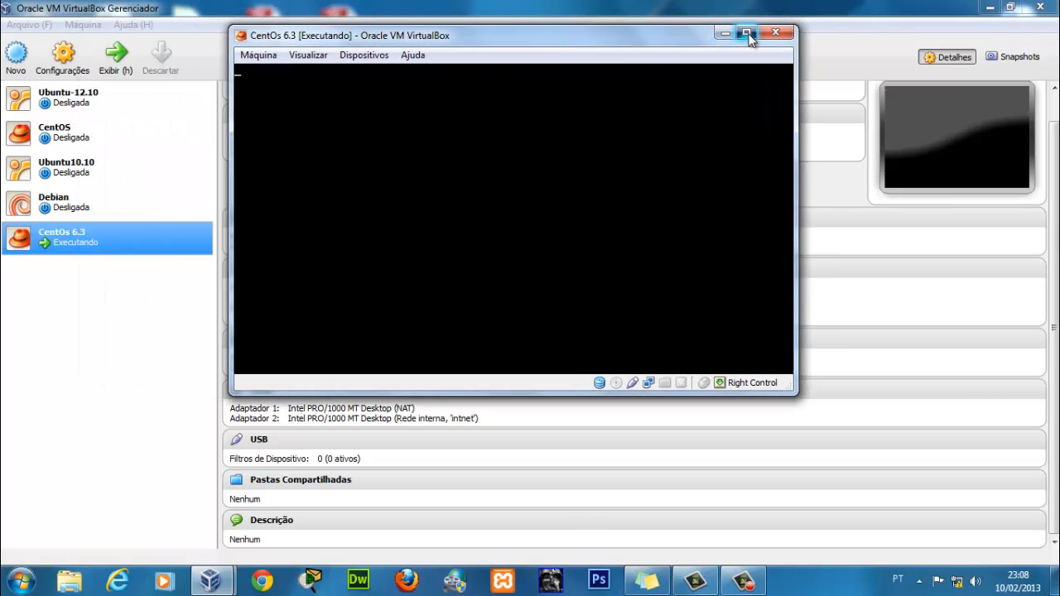
{"action": "left_click", "coordinate": [736, 29]}
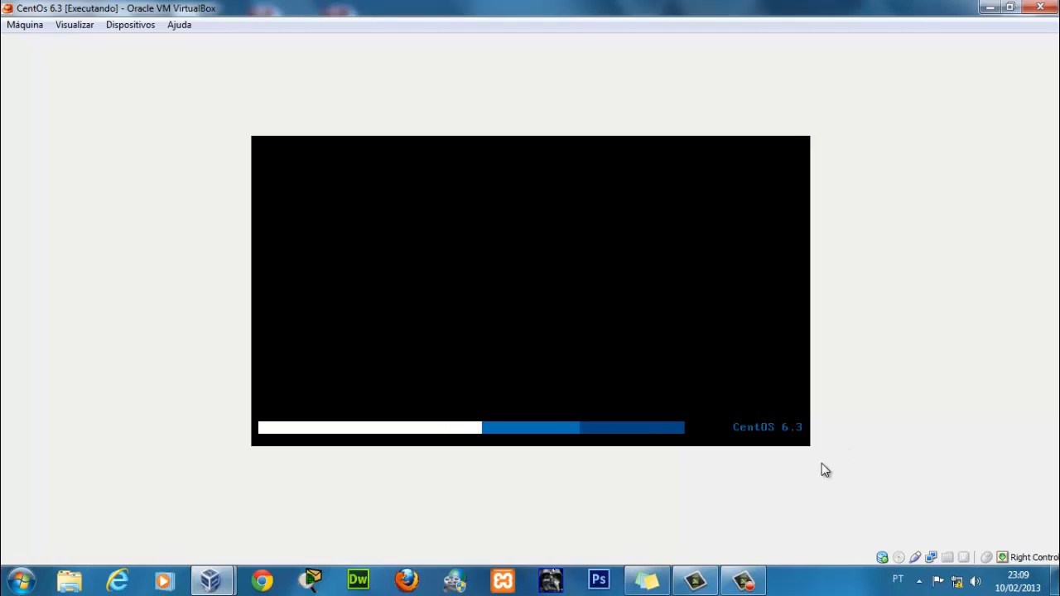
{"action": "left_click", "coordinate": [748, 583]}
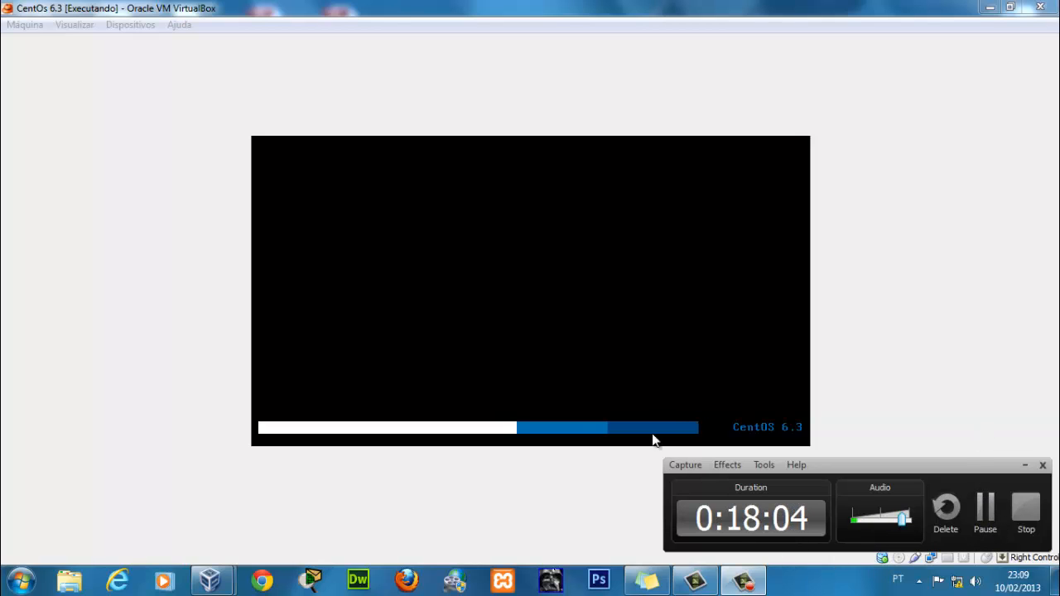
- Scroll through the Welcome page, capture the mouse, and continue to the License Agreement
{"action": "left_click", "coordinate": [985, 509]}
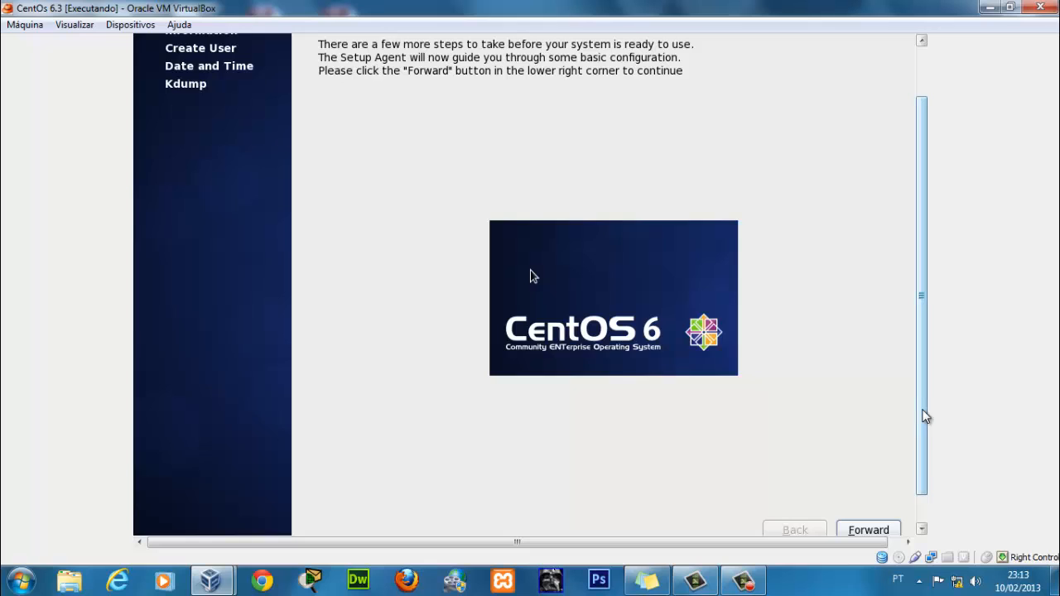
{"action": "left_click_drag", "start_coordinate": [924, 417], "coordinate": [930, 370]}
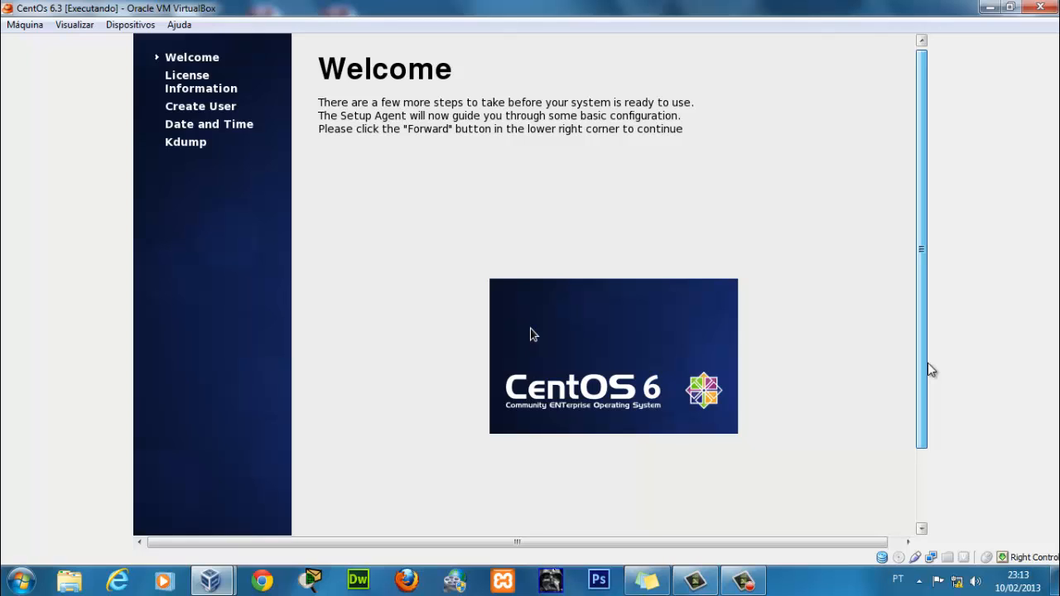
{"action": "mouse_move", "coordinate": [927, 364]}
{"action": "left_mouse_down"}
{"action": "mouse_move", "coordinate": [927, 386]}
{"action": "mouse_move", "coordinate": [927, 371]}
{"action": "left_mouse_up"}
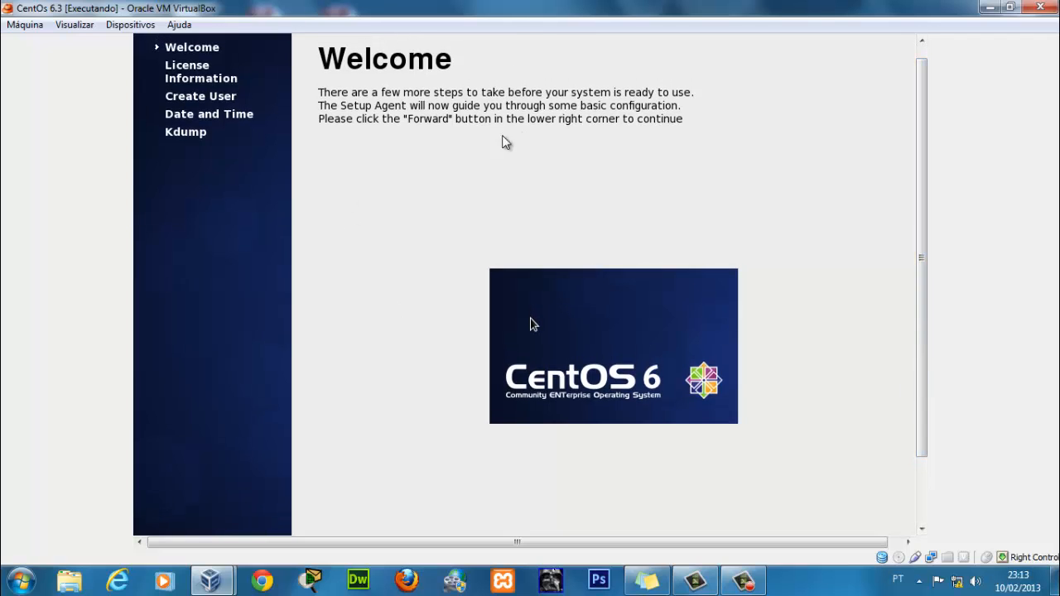
{"action": "left_click_drag", "start_coordinate": [924, 149], "coordinate": [920, 214]}
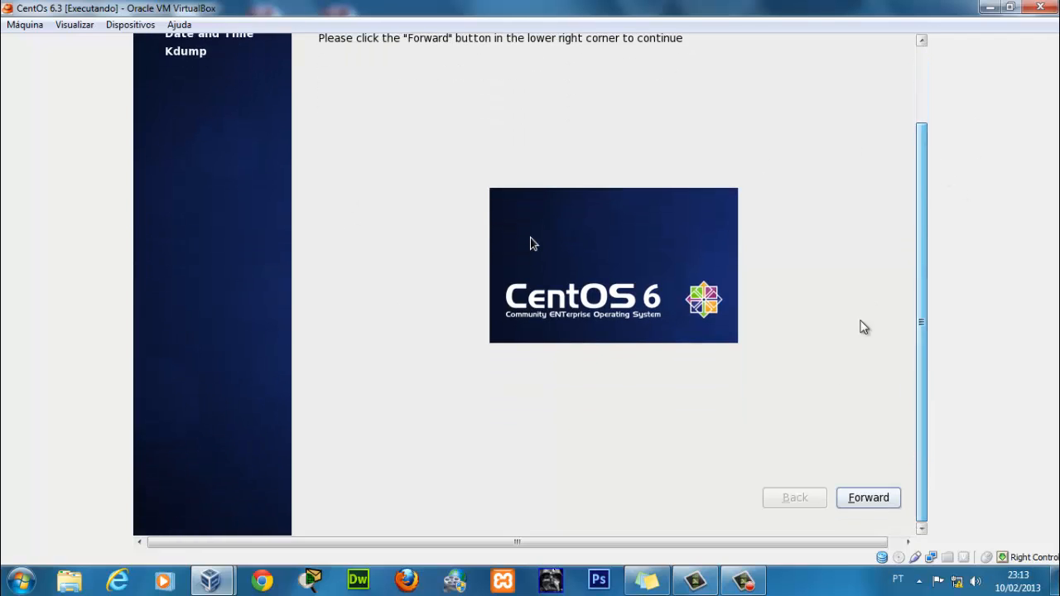
{"action": "left_click", "coordinate": [868, 502]}
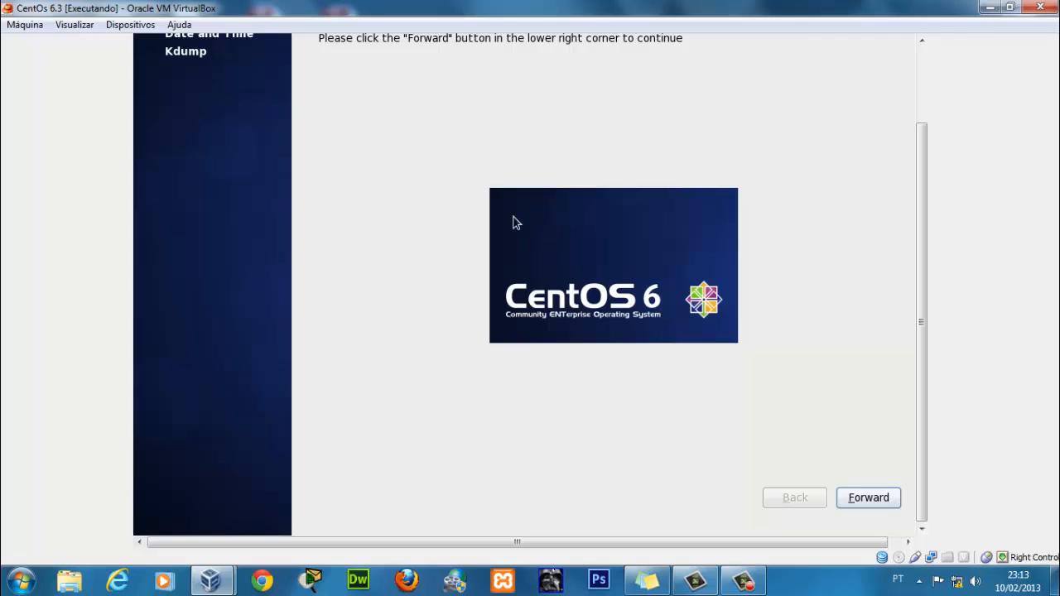
{"action": "left_click", "coordinate": [899, 507]}
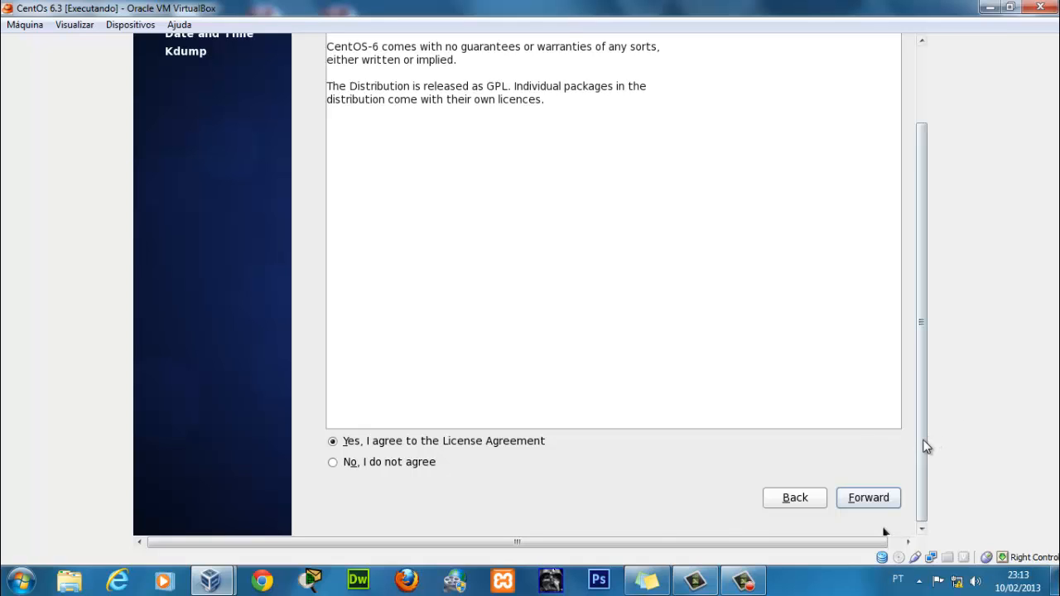
{"action": "scroll", "coordinate": [929, 403], "scroll_direction": "up", "scroll_amount": 2}
{"action": "scroll", "coordinate": [933, 425], "scroll_direction": "down", "scroll_amount": 1}
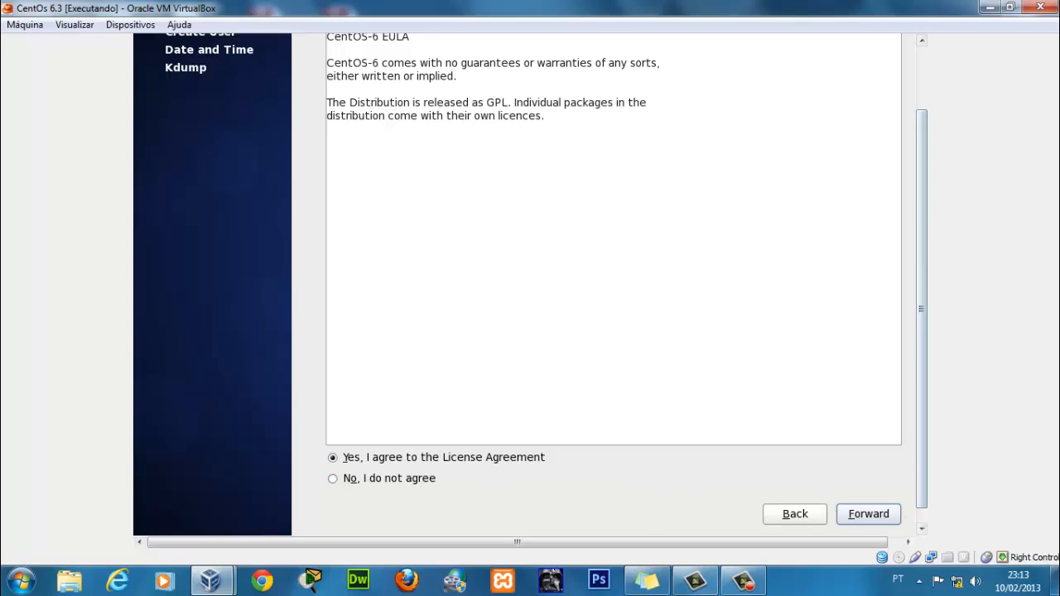
- Accept the licence and enter the new user's username and full name
{"action": "left_click", "coordinate": [885, 522]}
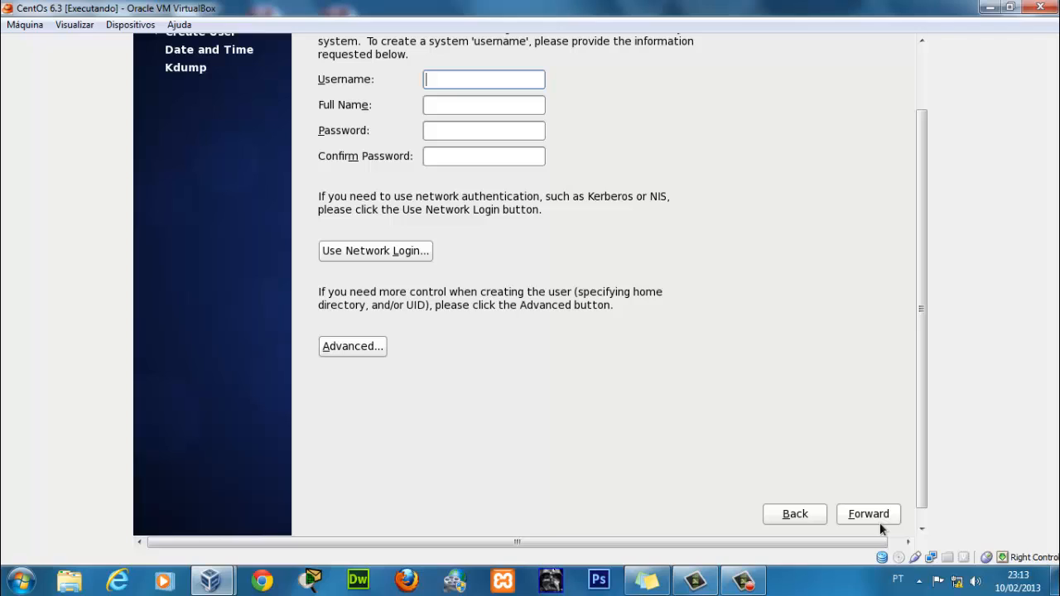
{"action": "type", "text": "marcelo"}
{"action": "key", "text": "Tab"}
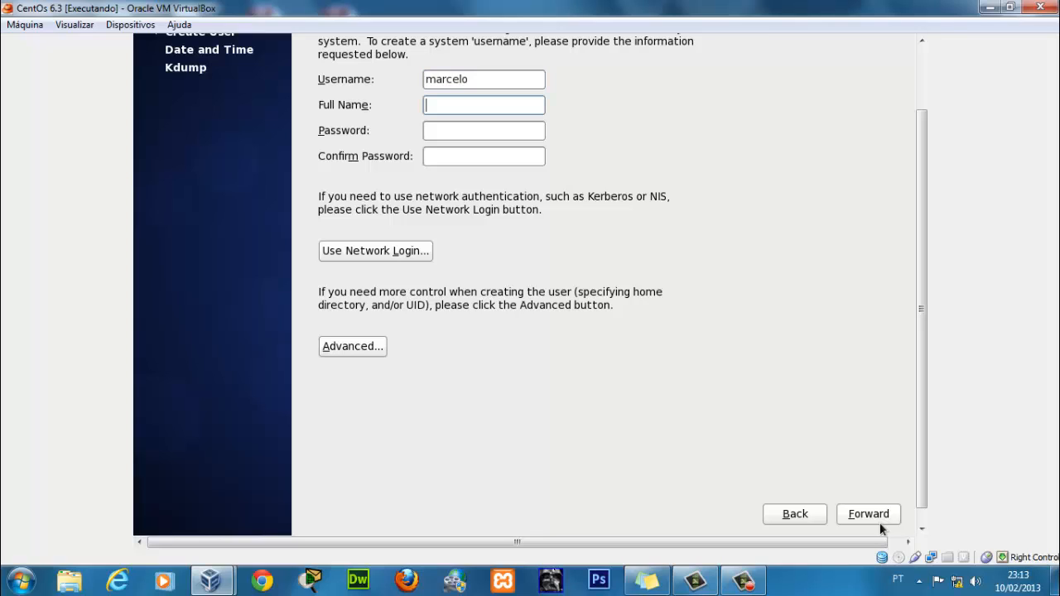
{"action": "type", "text": "Marcelo Neves"}
- Enter the new user's password and type it again to confirm
{"action": "key", "text": "Tab"}
{"action": "type", "text": "•••••"}
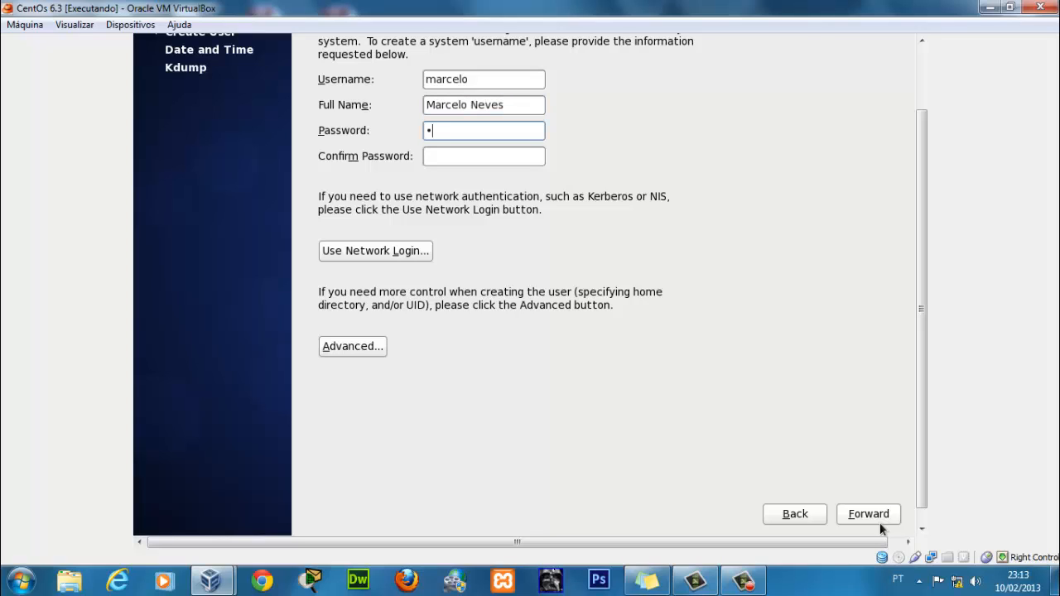
{"action": "type", "text": "••••"}
{"action": "key", "text": "Tab"}
{"action": "type", "text": "•••••"}
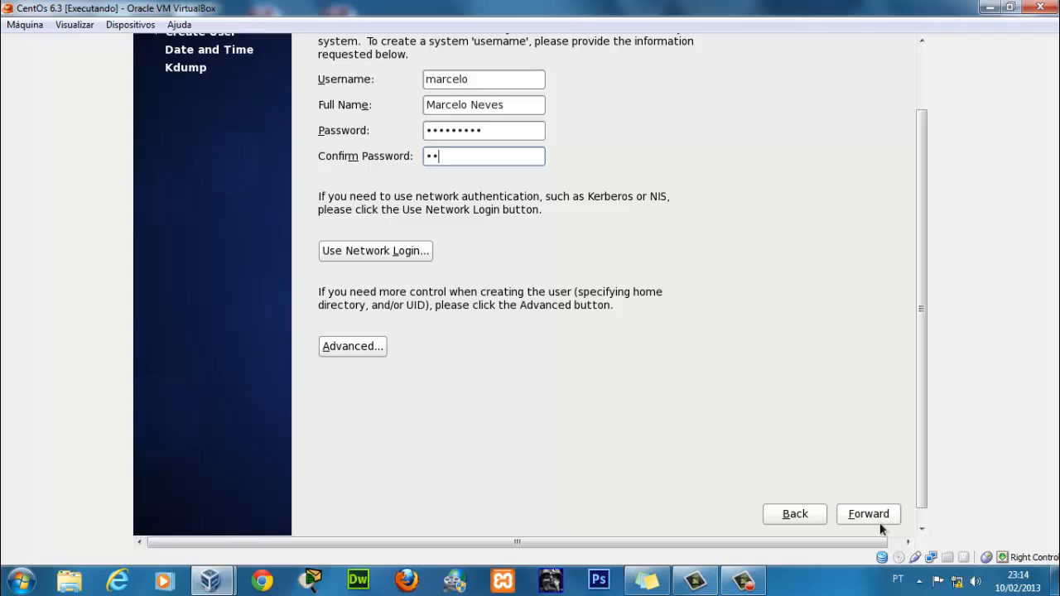
{"action": "type", "text": "••••"}
- Submit the new user, keep the current date and time, and dismiss the kdump memory warning
{"action": "left_click", "coordinate": [867, 513]}
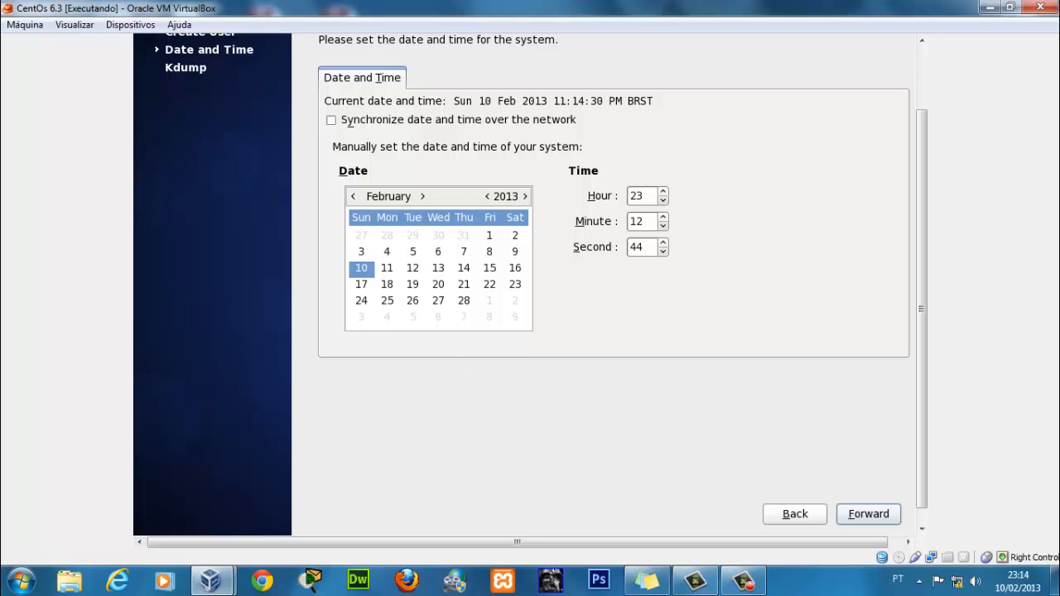
{"action": "left_click", "coordinate": [871, 515]}
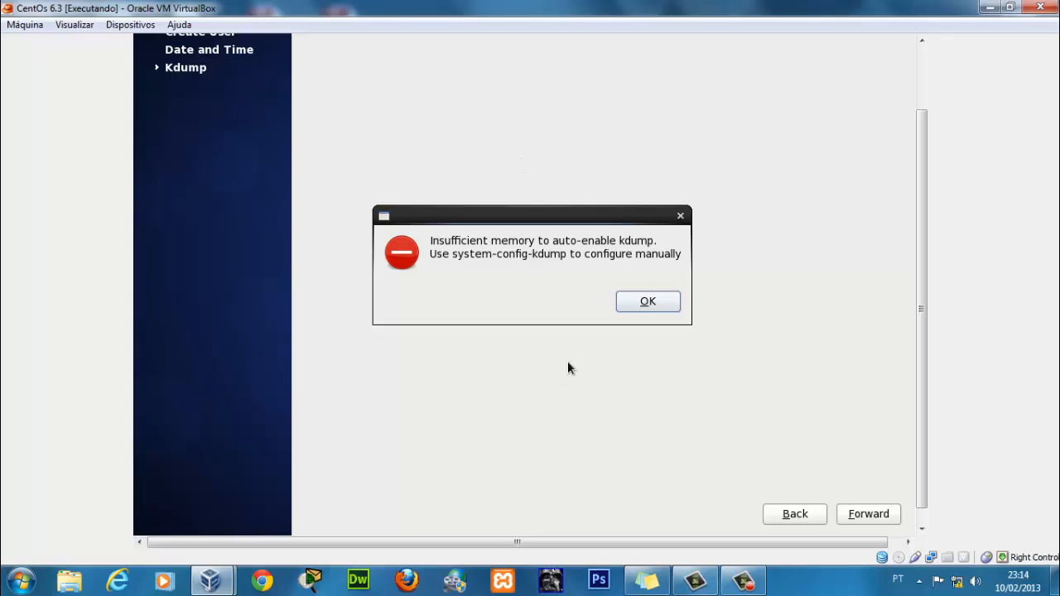
{"action": "left_click", "coordinate": [660, 311]}
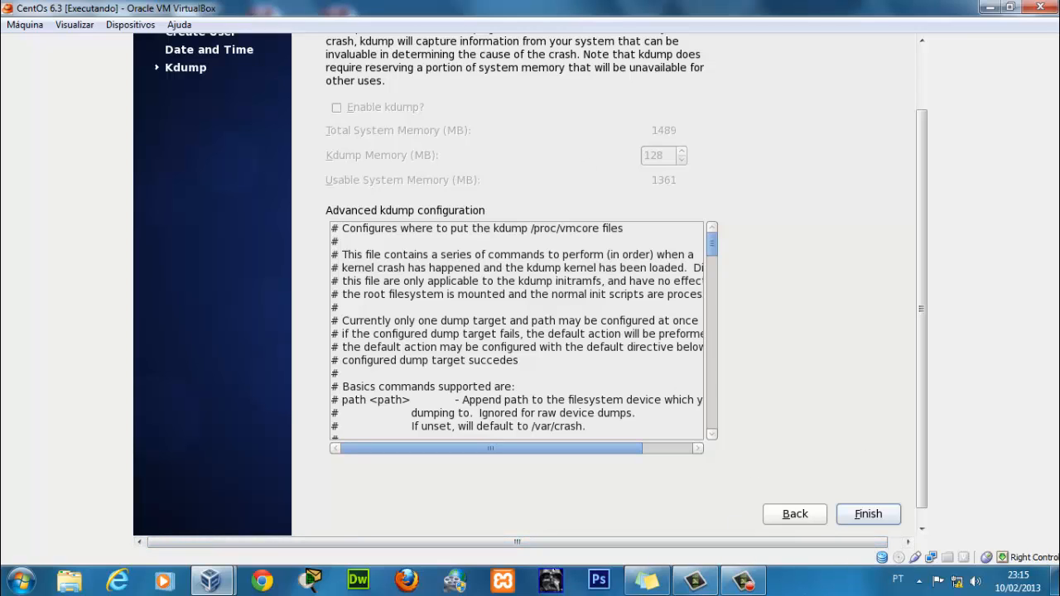
- Click Finish on the Kdump page and restore the screen recorder window while CentOS reboots
{"action": "left_click", "coordinate": [889, 514]}
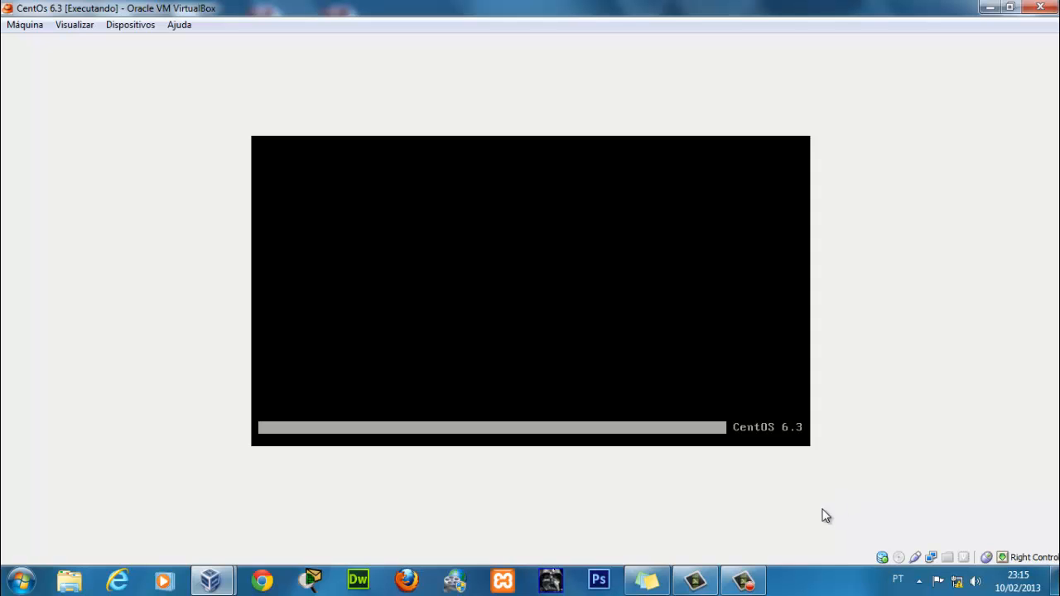
{"action": "right_click", "coordinate": [753, 573]}
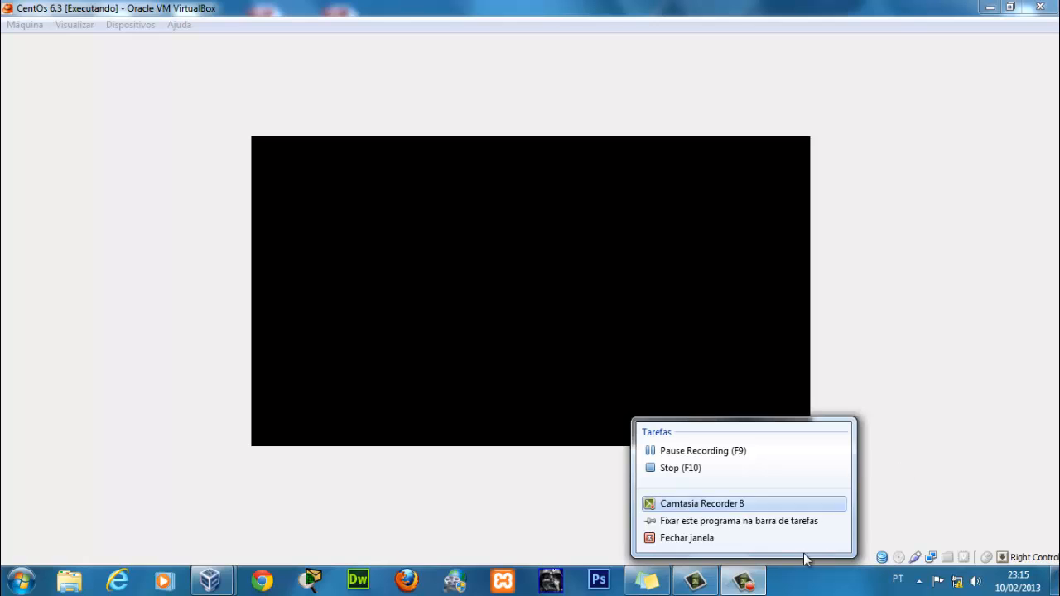
{"action": "left_click", "coordinate": [763, 584]}
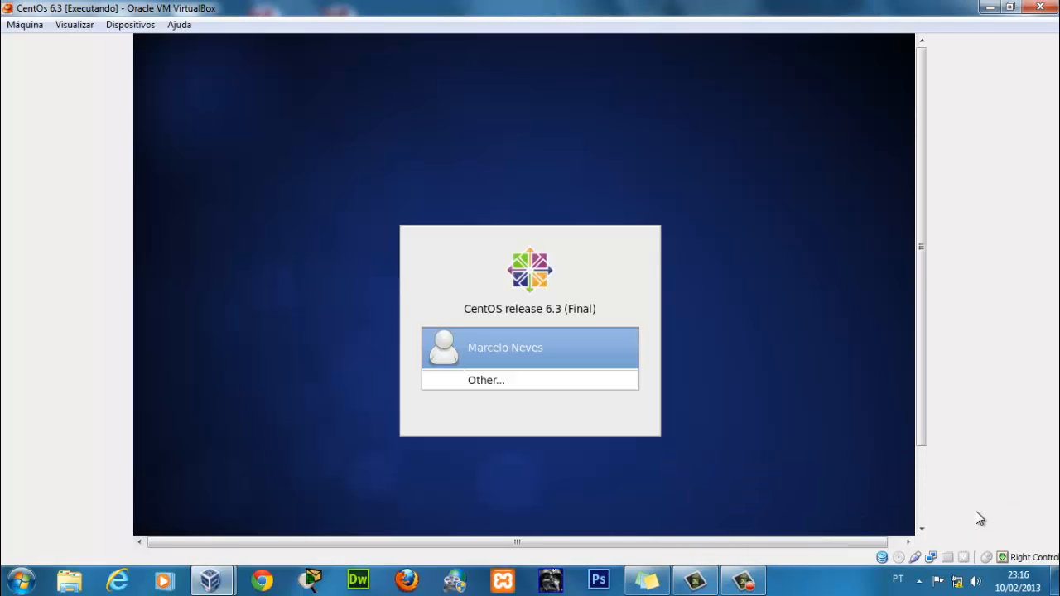
- Select the new user on the login screen and log in with their password
{"action": "left_click", "coordinate": [578, 354]}
{"action": "left_click", "coordinate": [467, 347]}
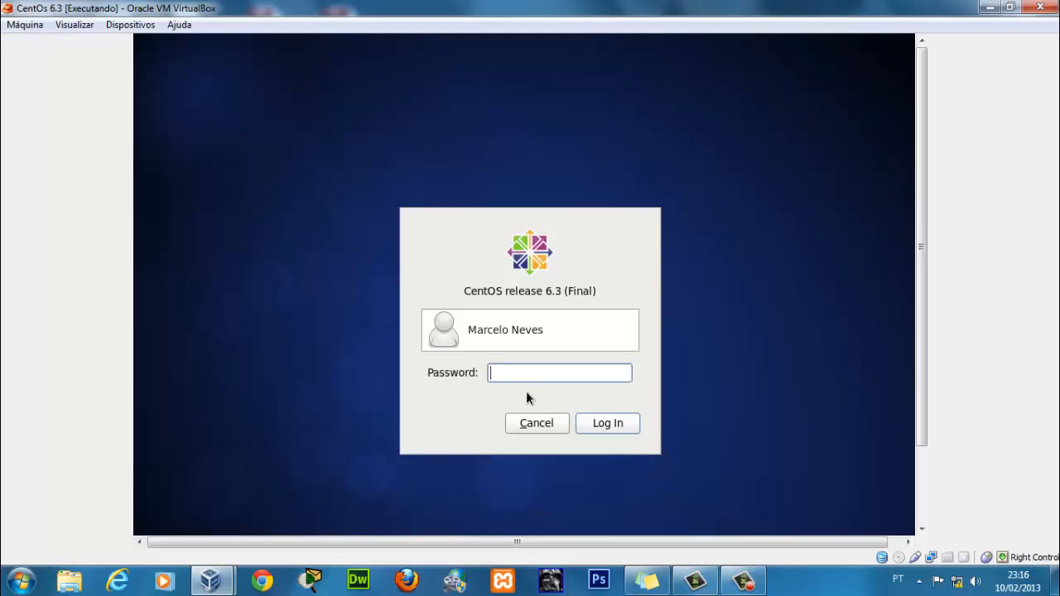
{"action": "type", "text": "•••••••••"}
{"action": "key", "text": "Return"}
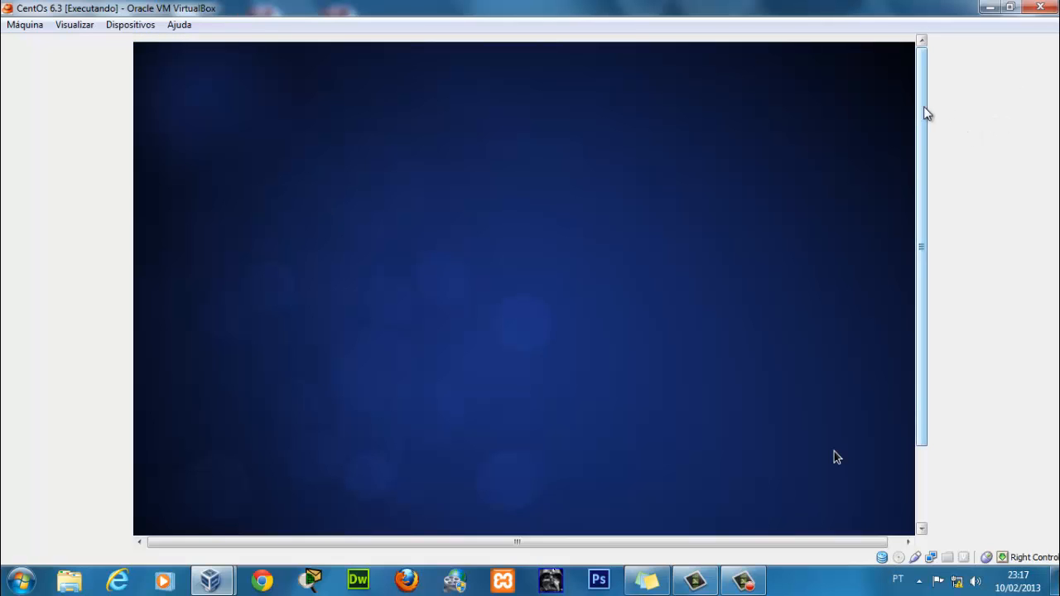
- Scroll the VM view to the top panel and browse the GNOME Applications menu
{"action": "left_click_drag", "start_coordinate": [925, 111], "coordinate": [923, 230]}
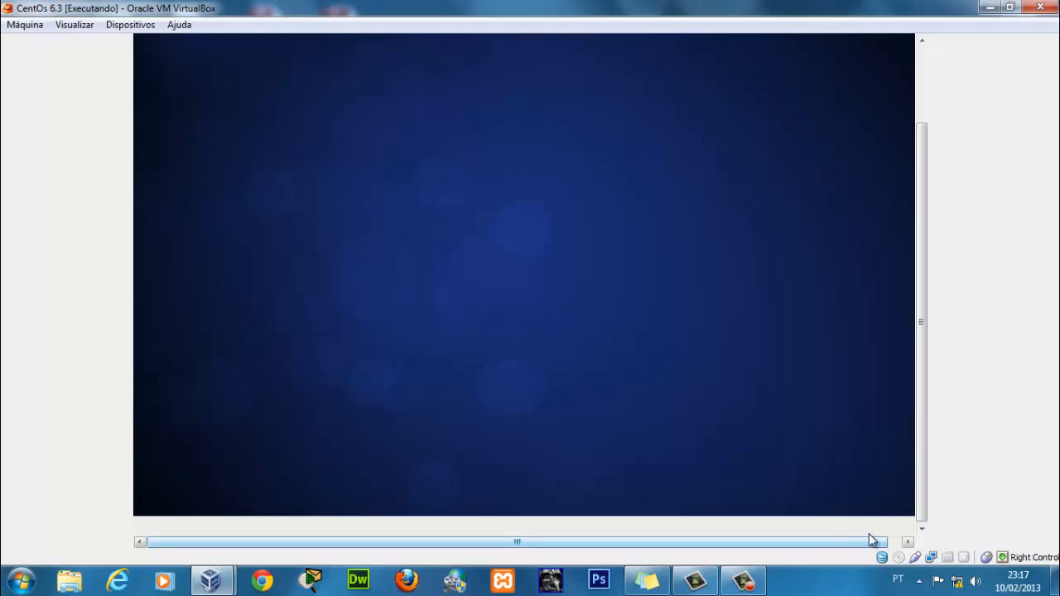
{"action": "left_click_drag", "start_coordinate": [928, 510], "coordinate": [941, 396]}
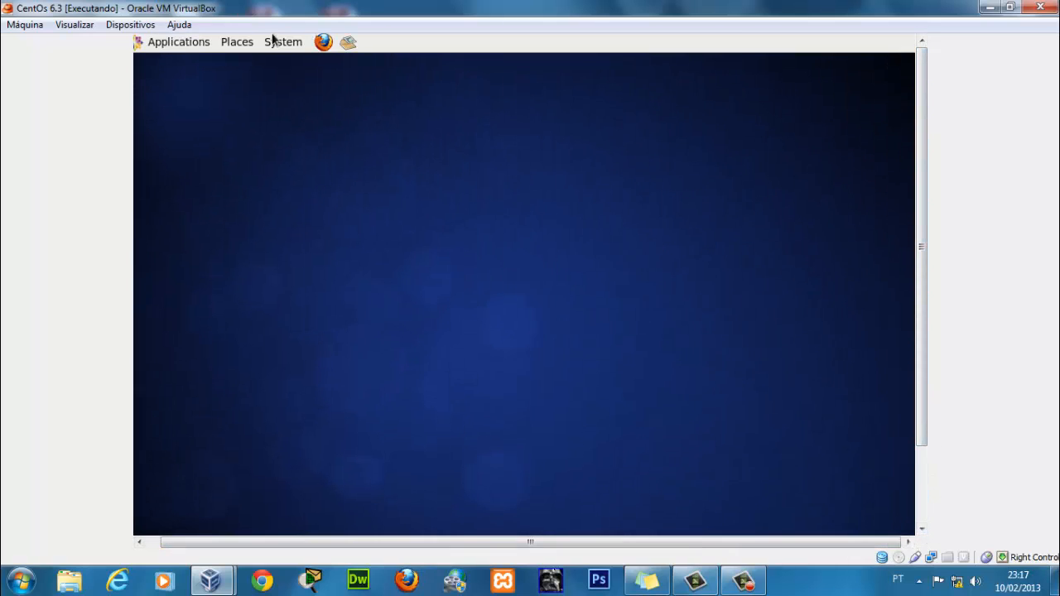
{"action": "left_click", "coordinate": [183, 47]}
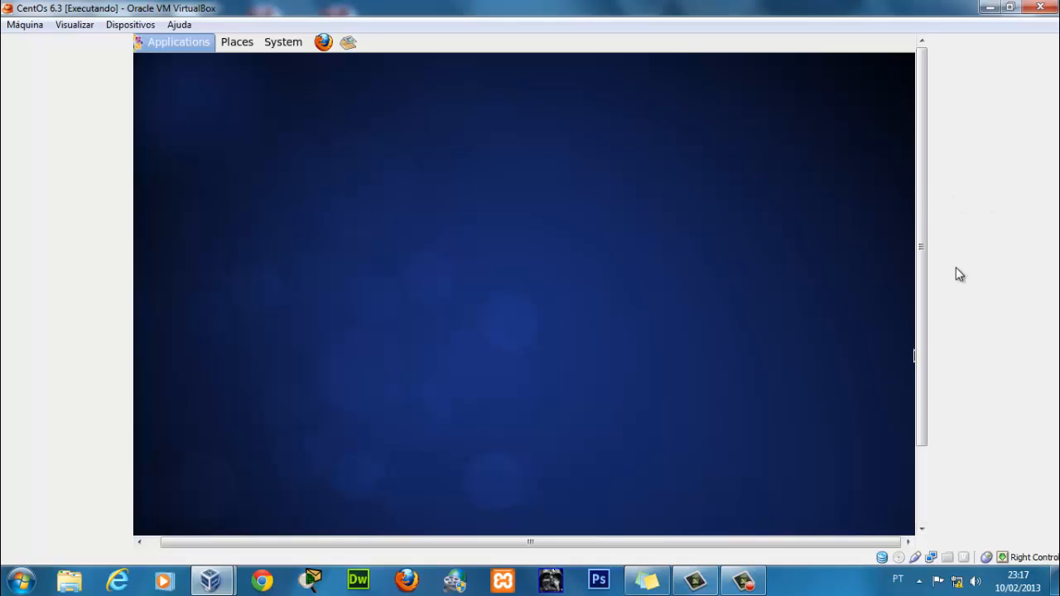
{"action": "scroll", "coordinate": [926, 315], "scroll_direction": "down", "scroll_amount": 2}
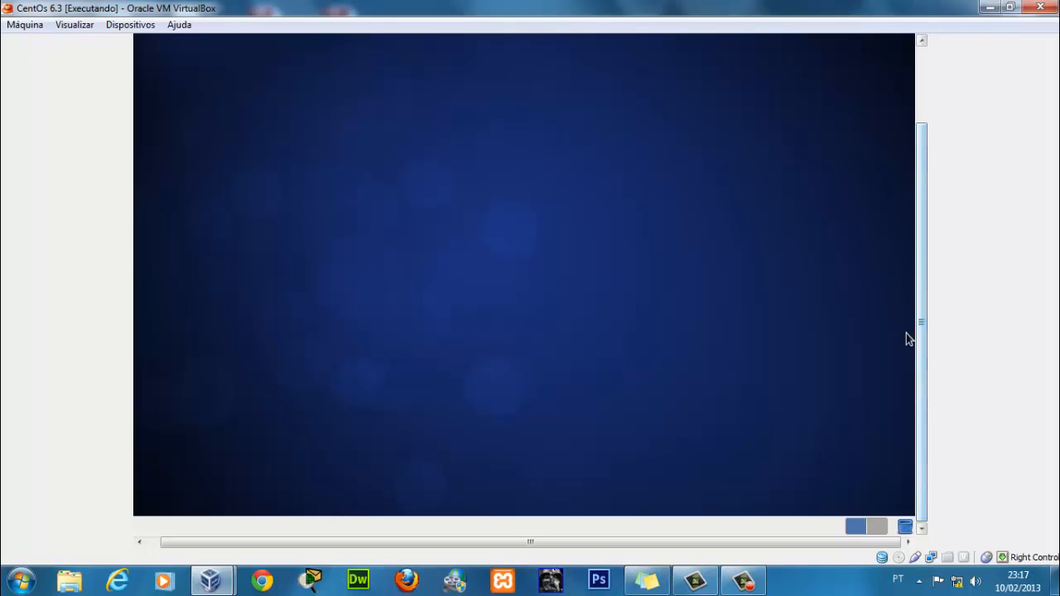
{"action": "left_click_drag", "start_coordinate": [857, 544], "coordinate": [625, 547]}
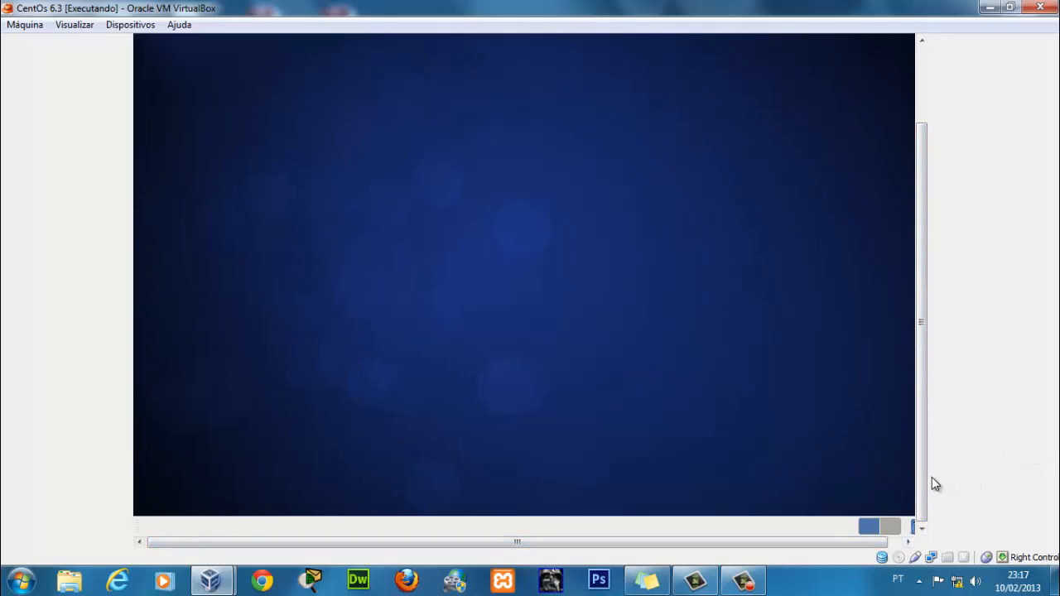
{"action": "scroll", "coordinate": [932, 354], "scroll_direction": "up", "scroll_amount": 2}
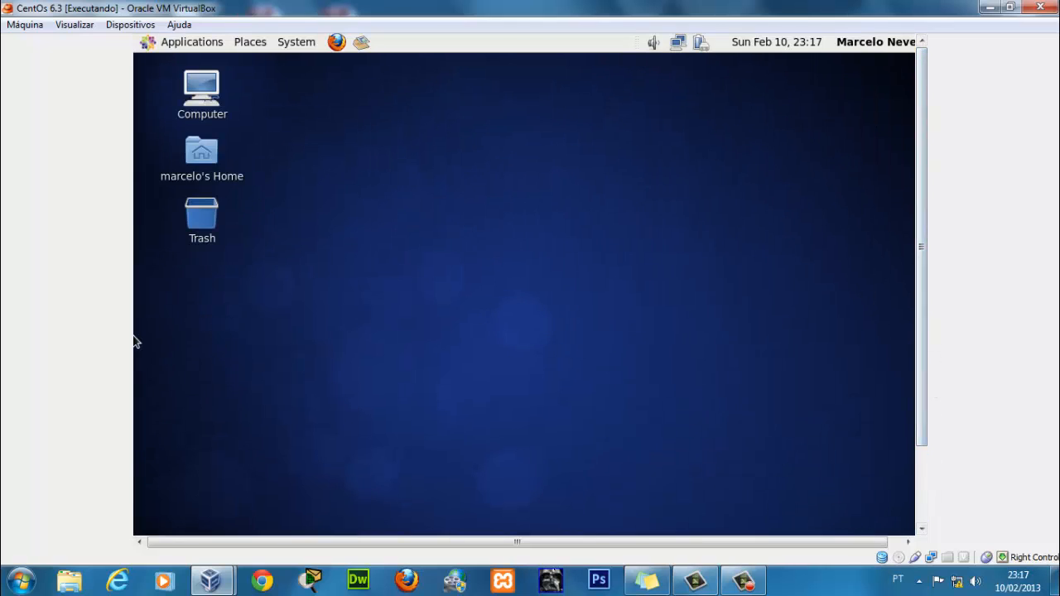
- Look through the Applications and System menus, close them on the desktop, and restore the screen recorder window
{"action": "left_click", "coordinate": [203, 43]}
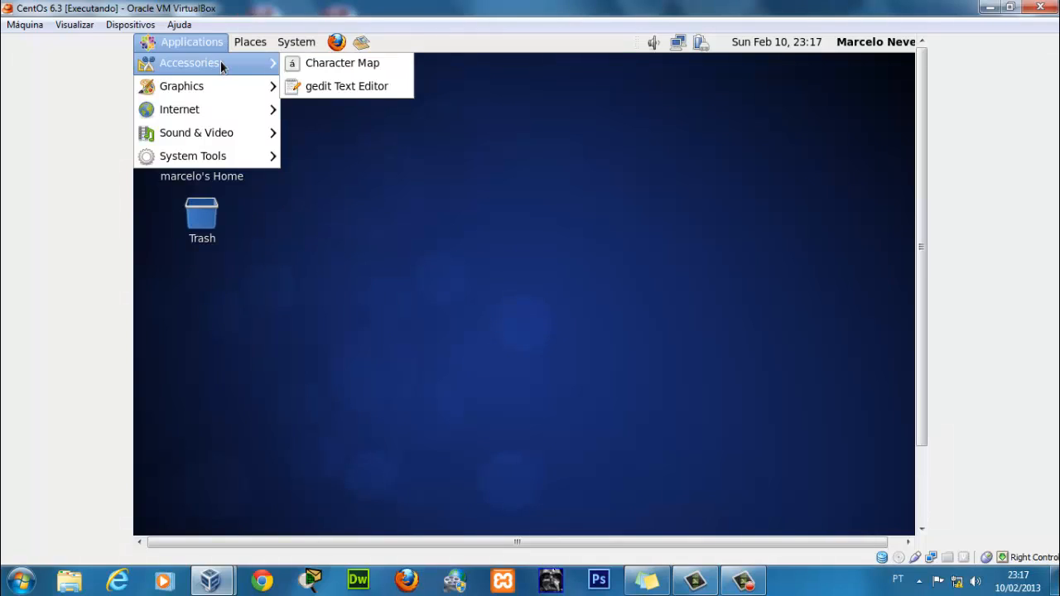
{"action": "mouse_move", "coordinate": [282, 41]}
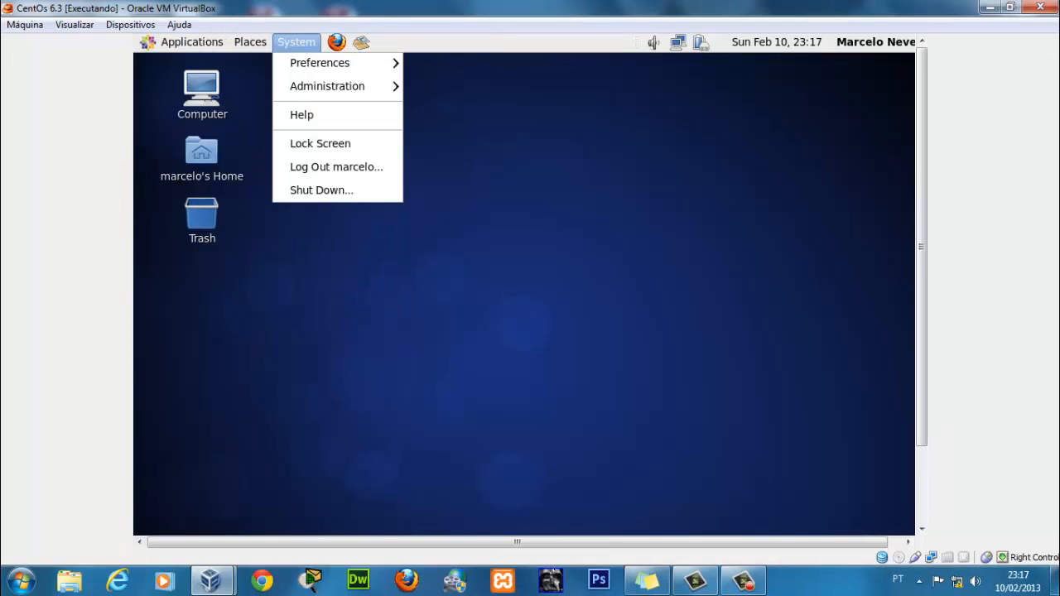
{"action": "left_click", "coordinate": [809, 129]}
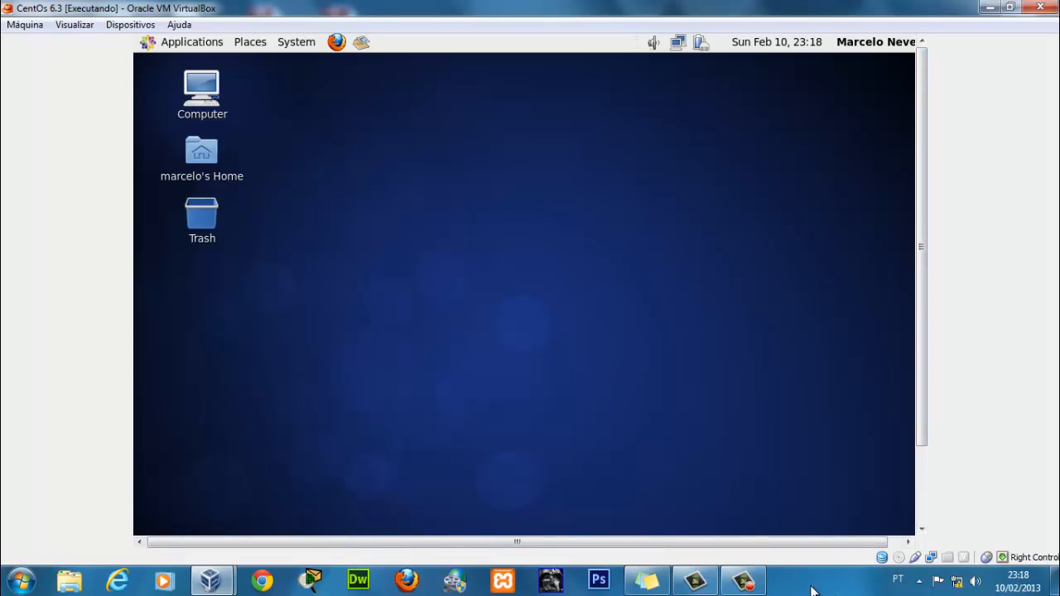
{"action": "right_click", "coordinate": [761, 588]}
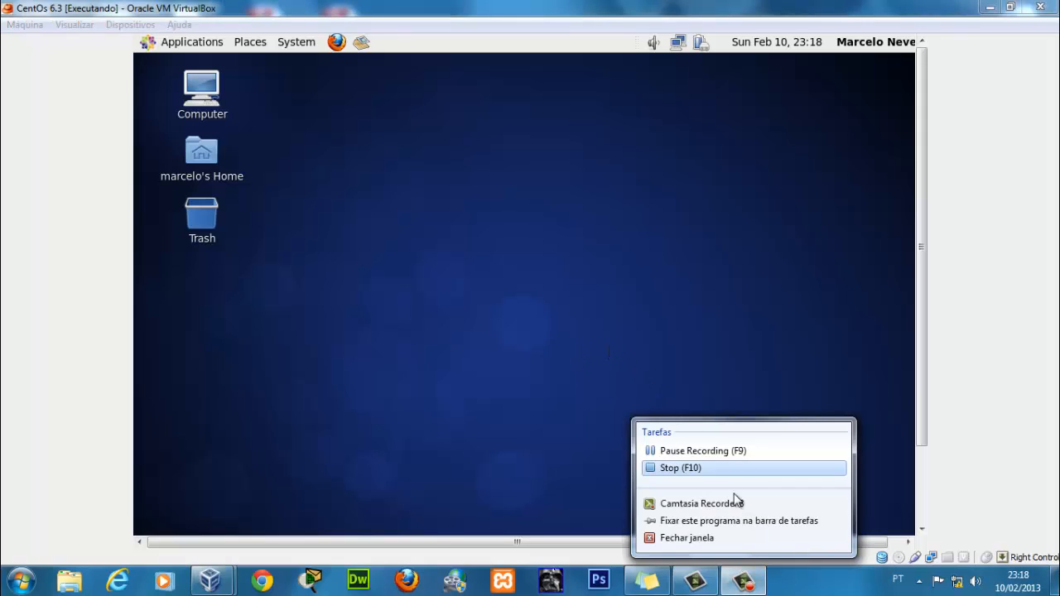
{"action": "left_click", "coordinate": [756, 580]}
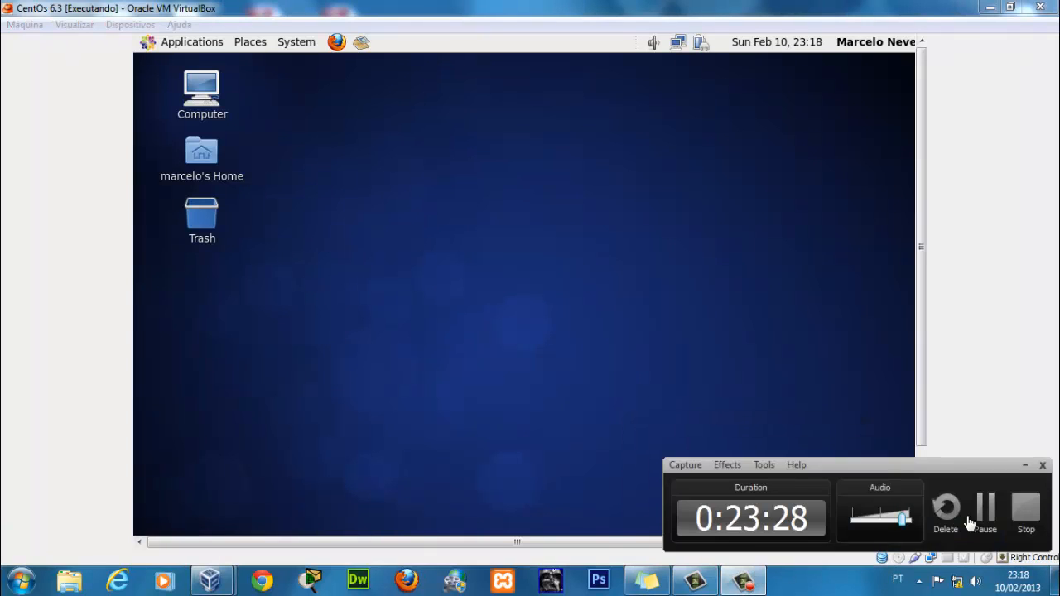